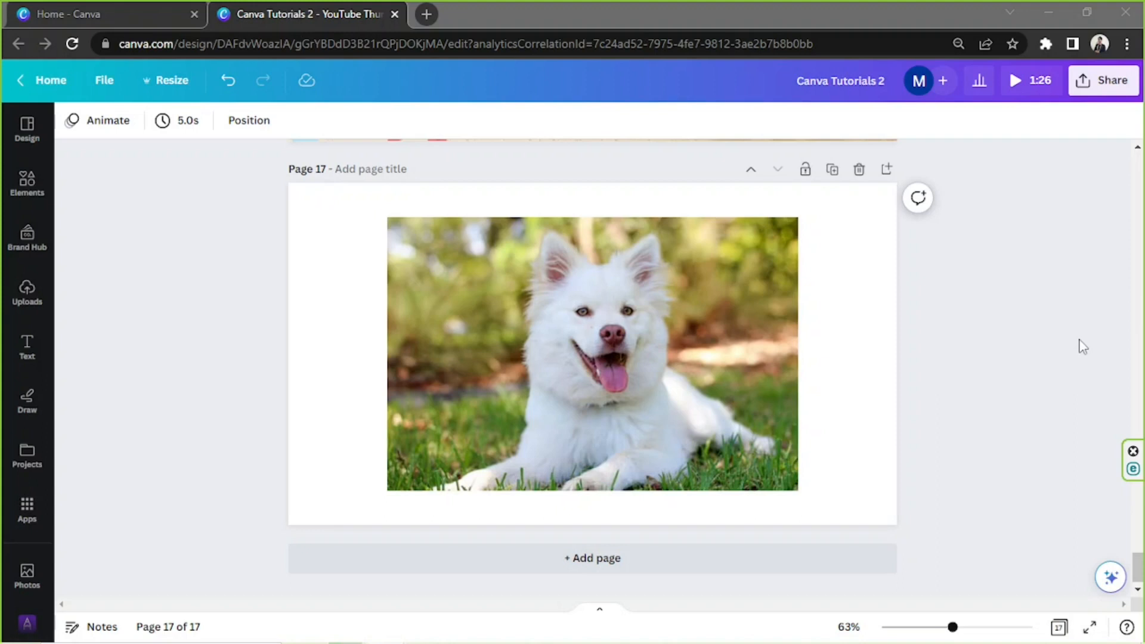
Step: Resize the white dog photo on page 17 from its corner
click(766, 289)
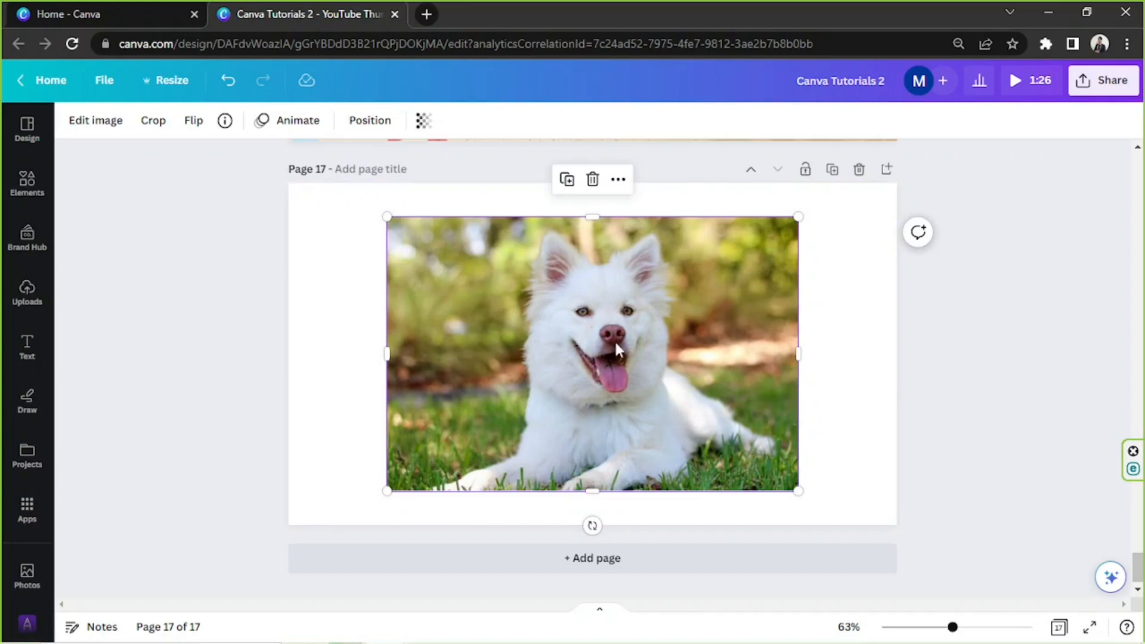
click(839, 354)
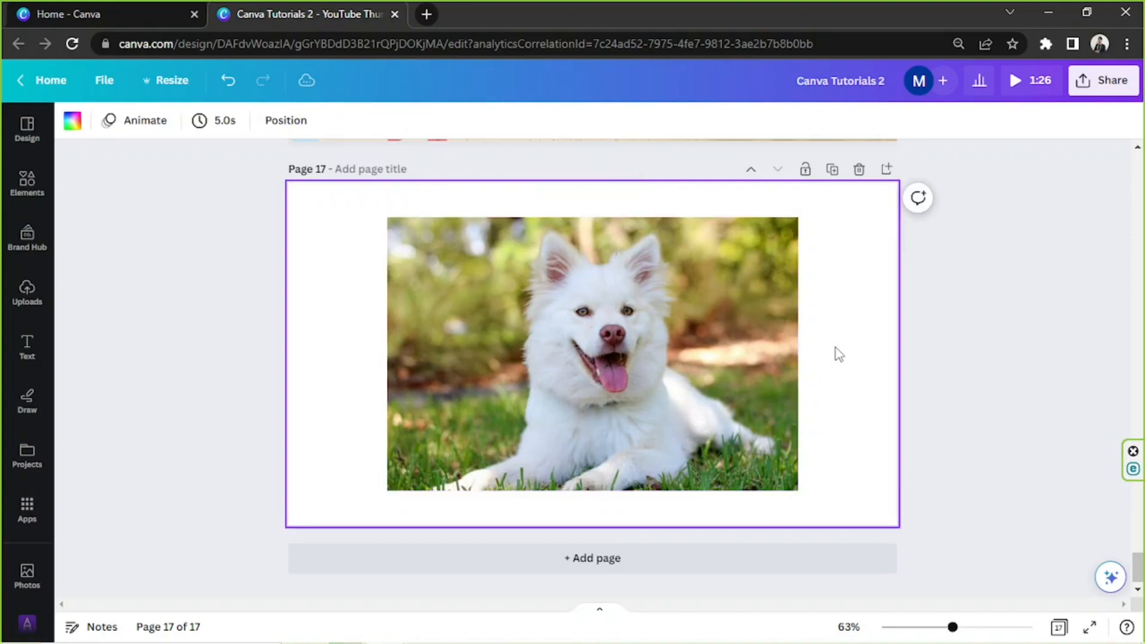
click(756, 338)
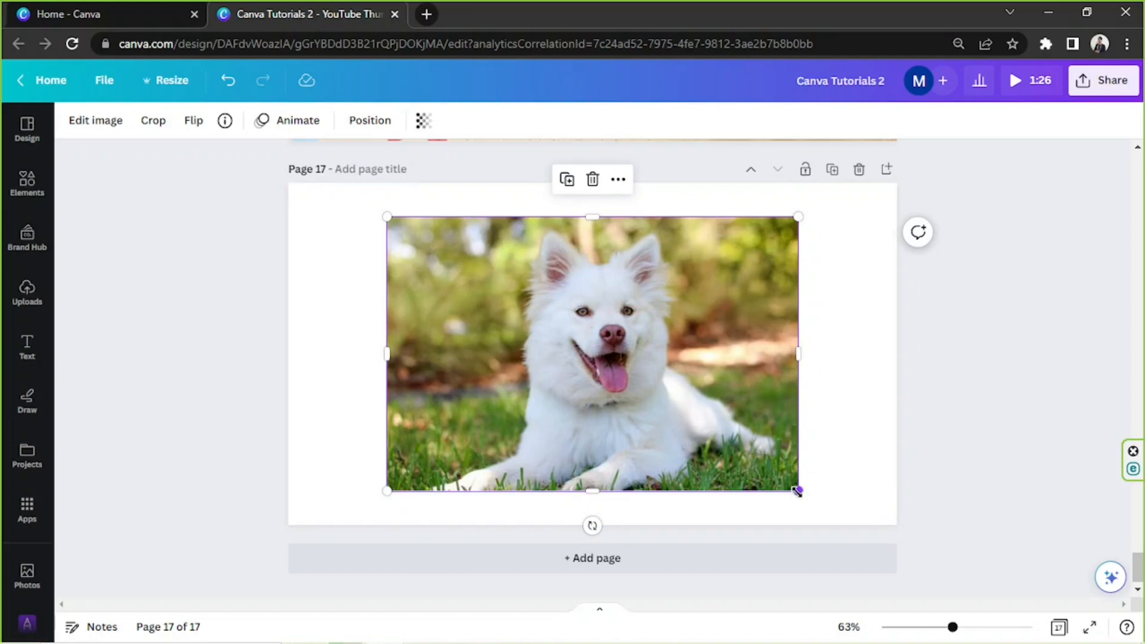
drag(798, 491, 822, 475)
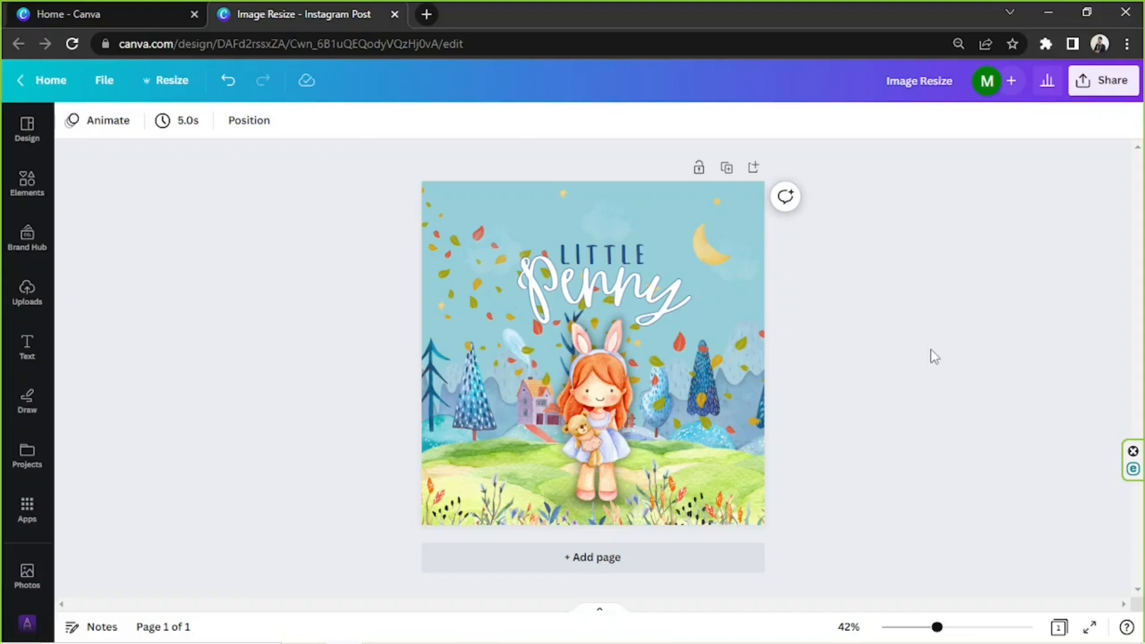
drag(273, 231, 826, 578)
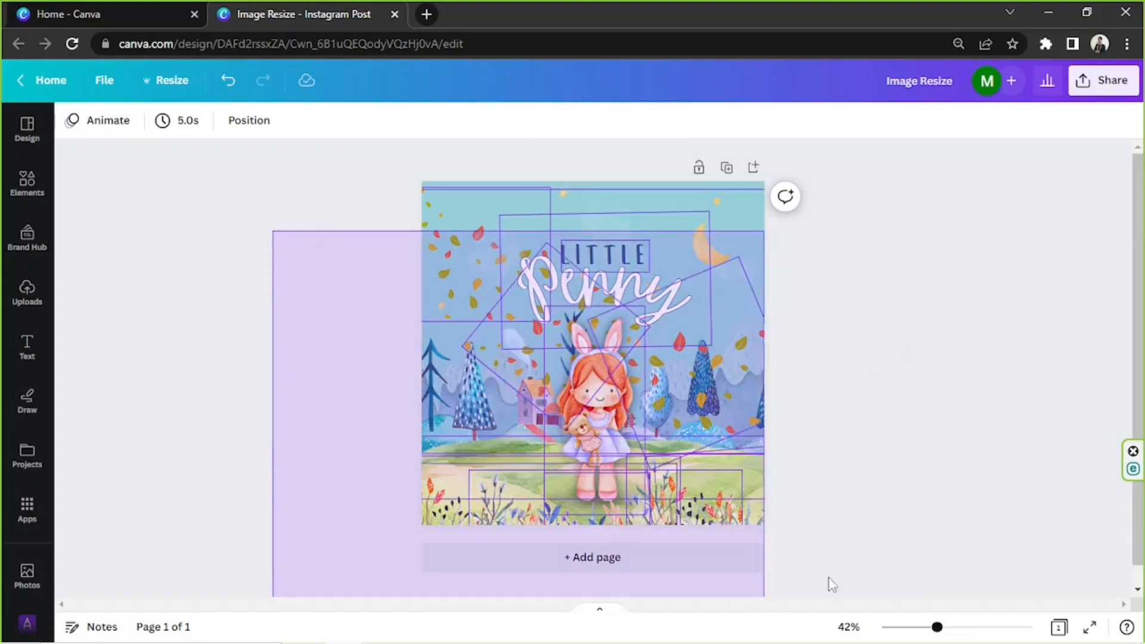
click(932, 496)
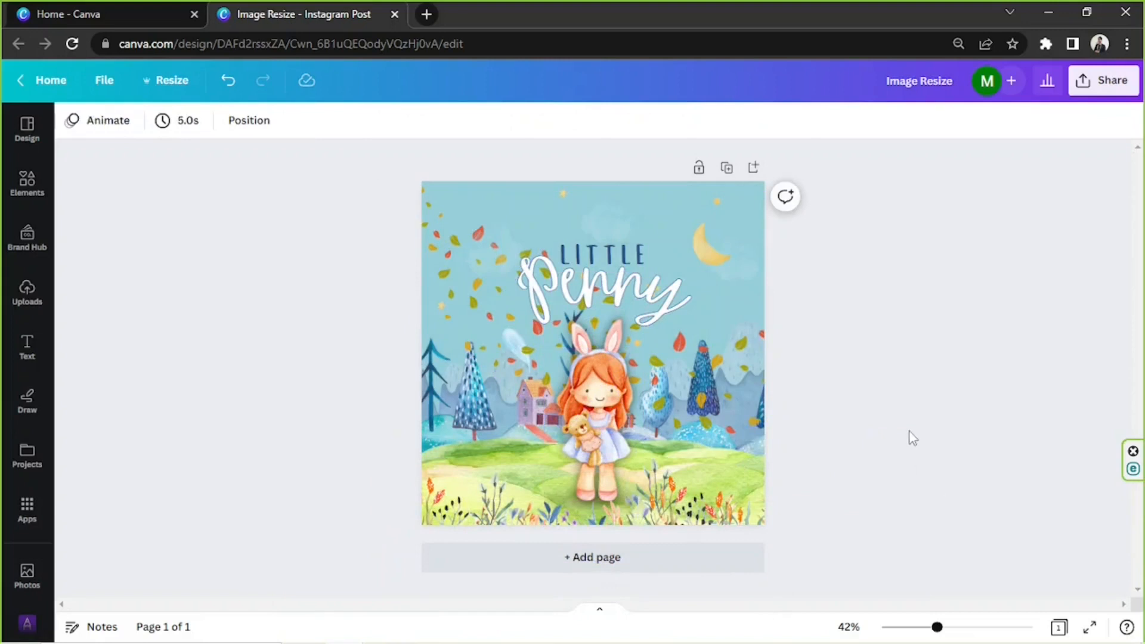
Step: Create a resized copy of the Little Penny design with a custom size of 720 × 1080 px
click(160, 83)
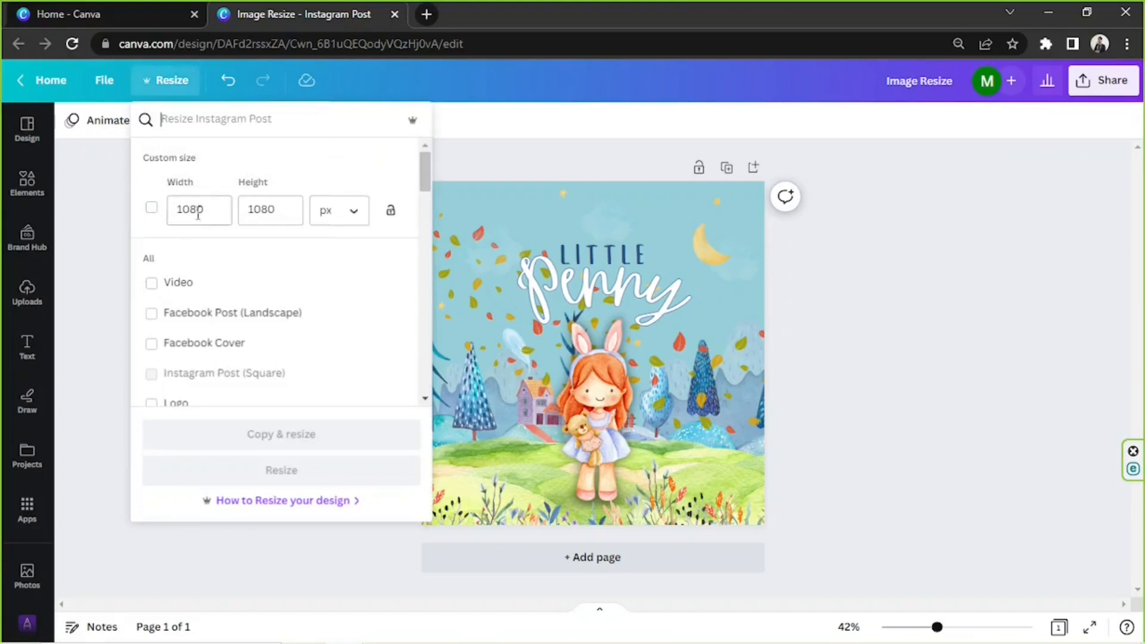
click(223, 207)
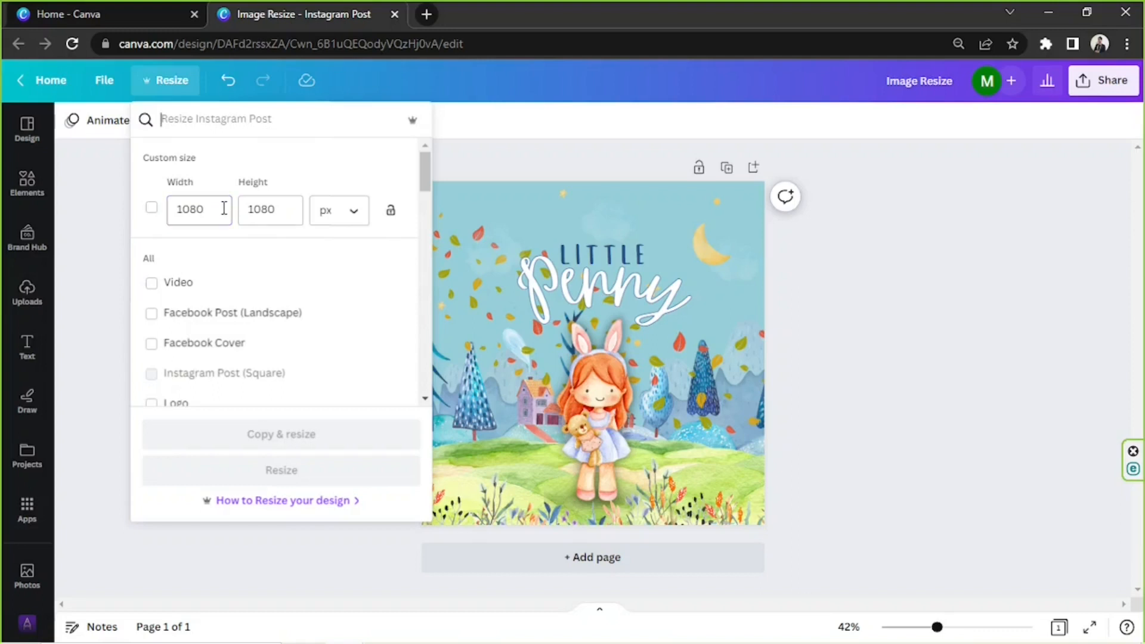
click(222, 210)
drag(221, 211, 94, 207)
click(192, 205)
double_click(192, 206)
text(720)
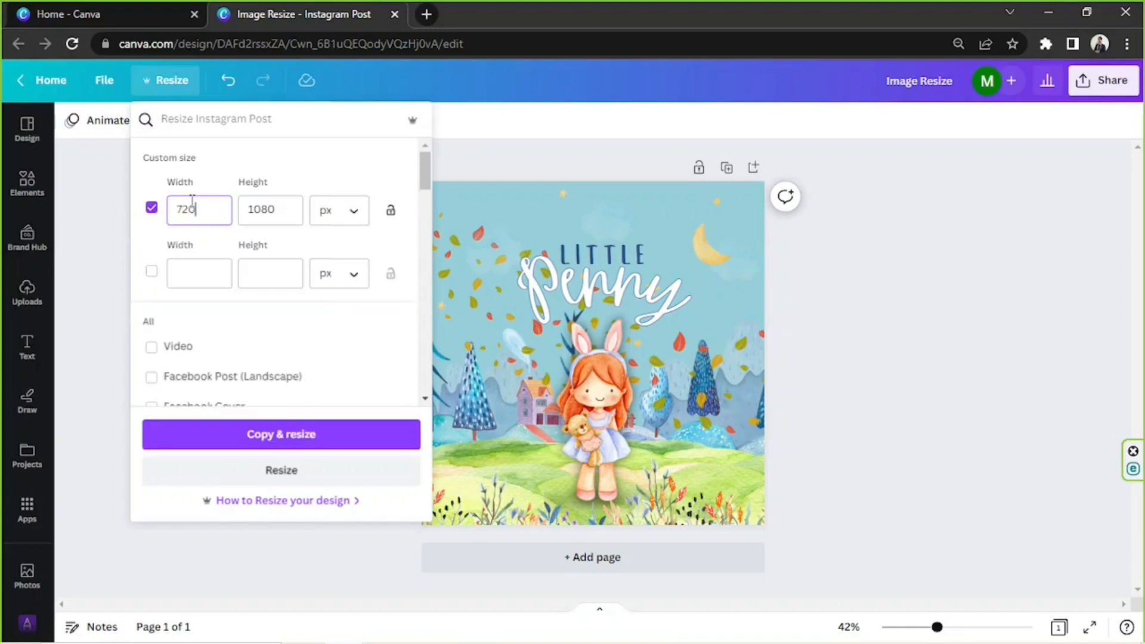
click(270, 205)
double_click(274, 203)
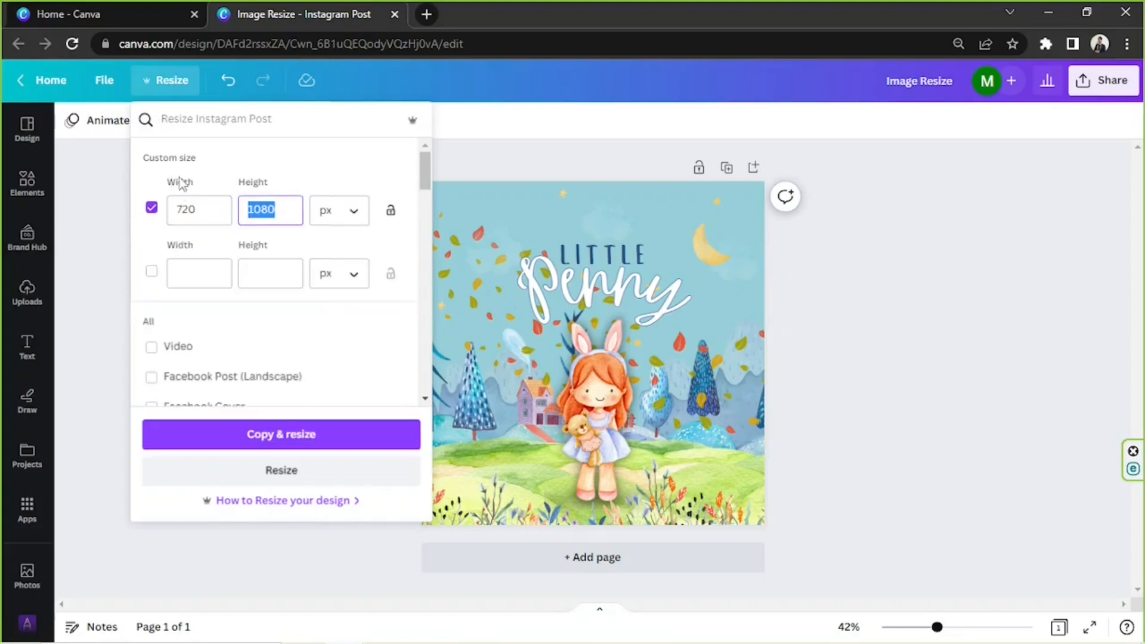
click(294, 205)
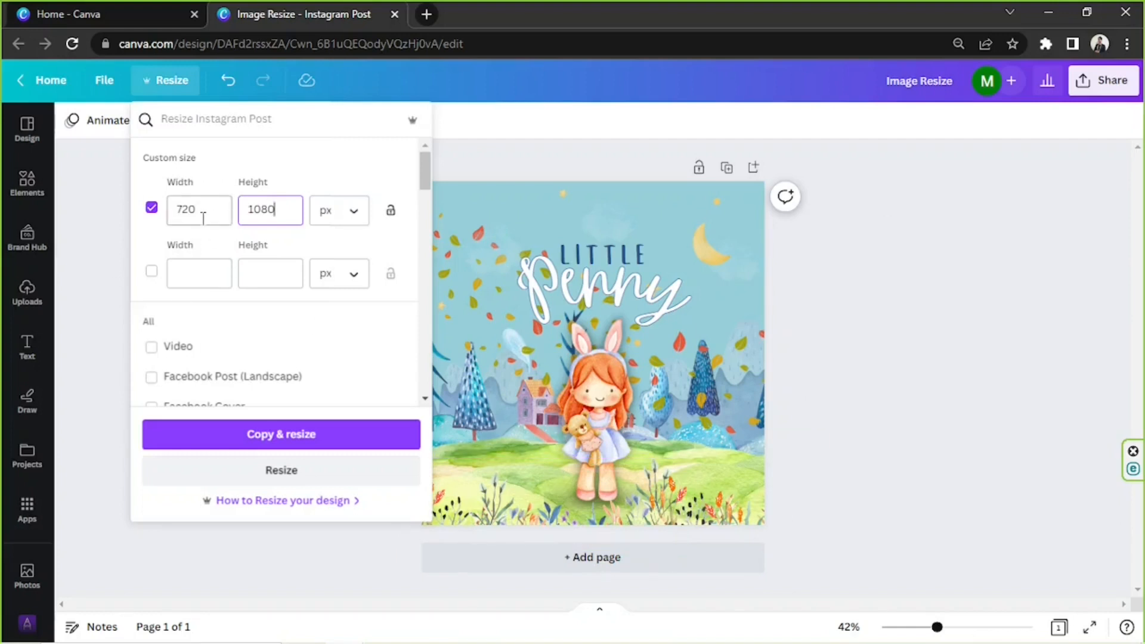
click(278, 442)
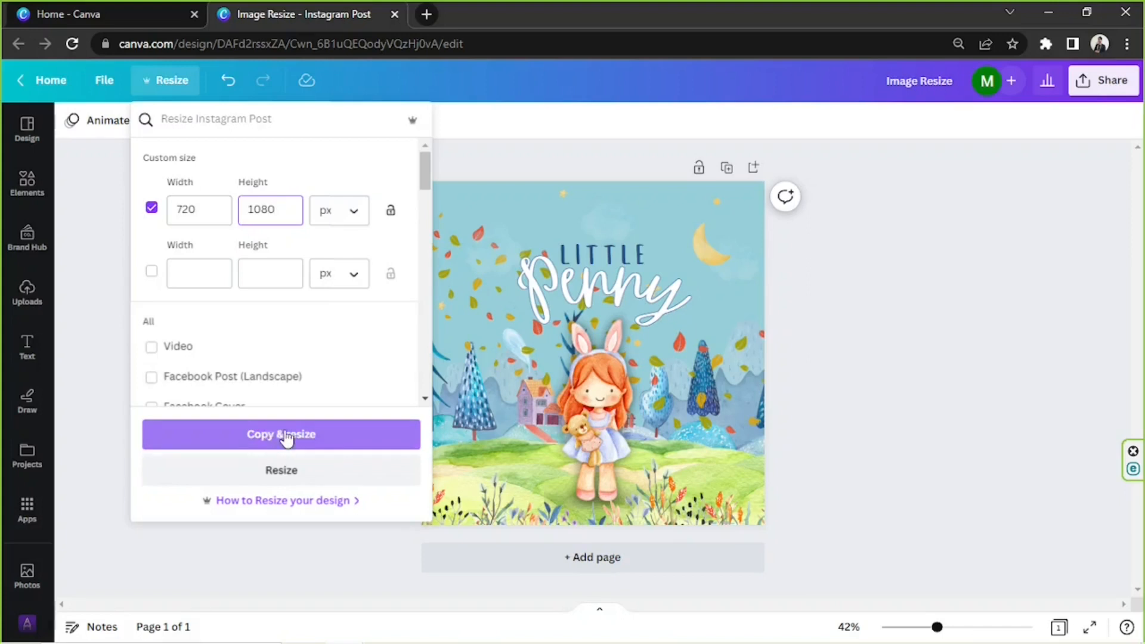
click(287, 439)
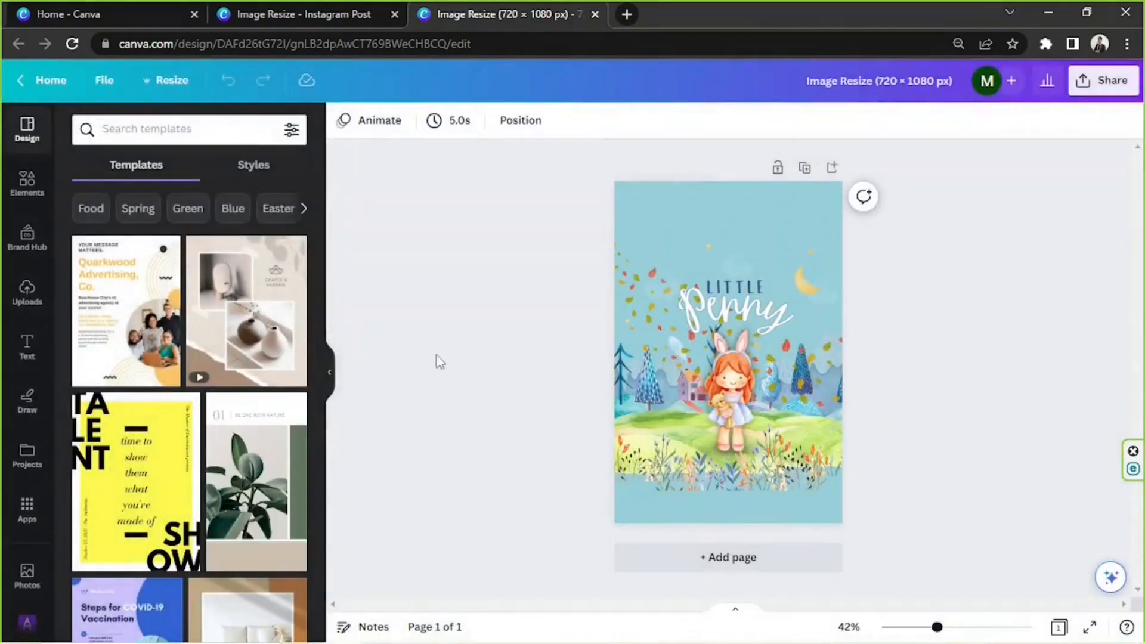
Step: Compare the layout of the 720 × 1080 px copy with the original square Instagram Post design
drag(539, 190, 855, 535)
click(941, 476)
drag(549, 211, 951, 521)
click(385, 11)
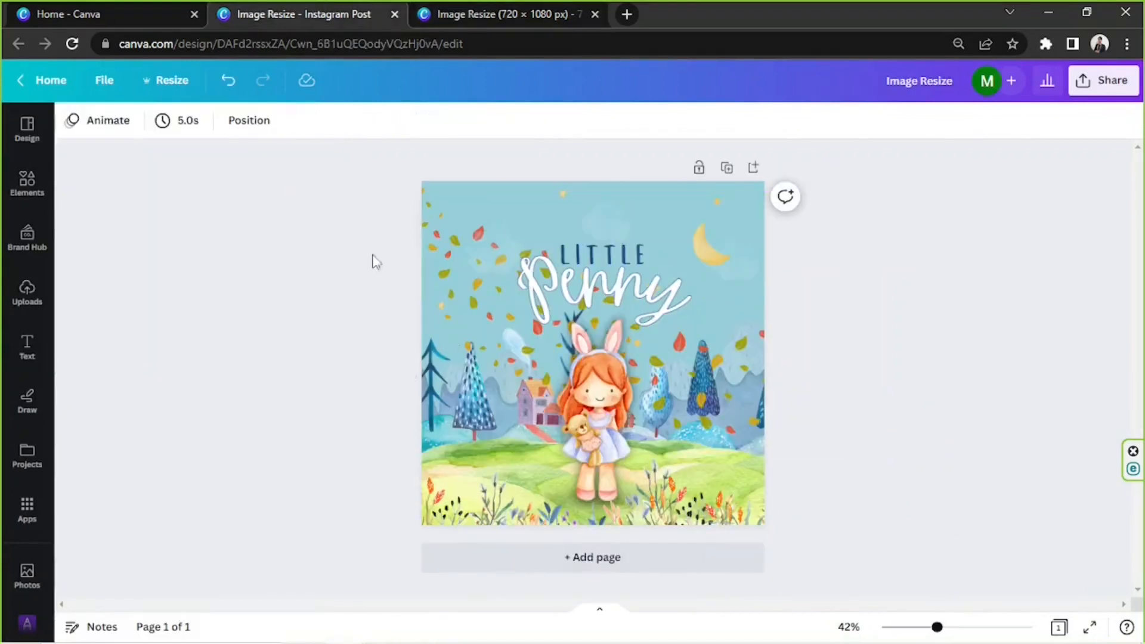
click(486, 13)
drag(577, 268, 937, 471)
click(937, 471)
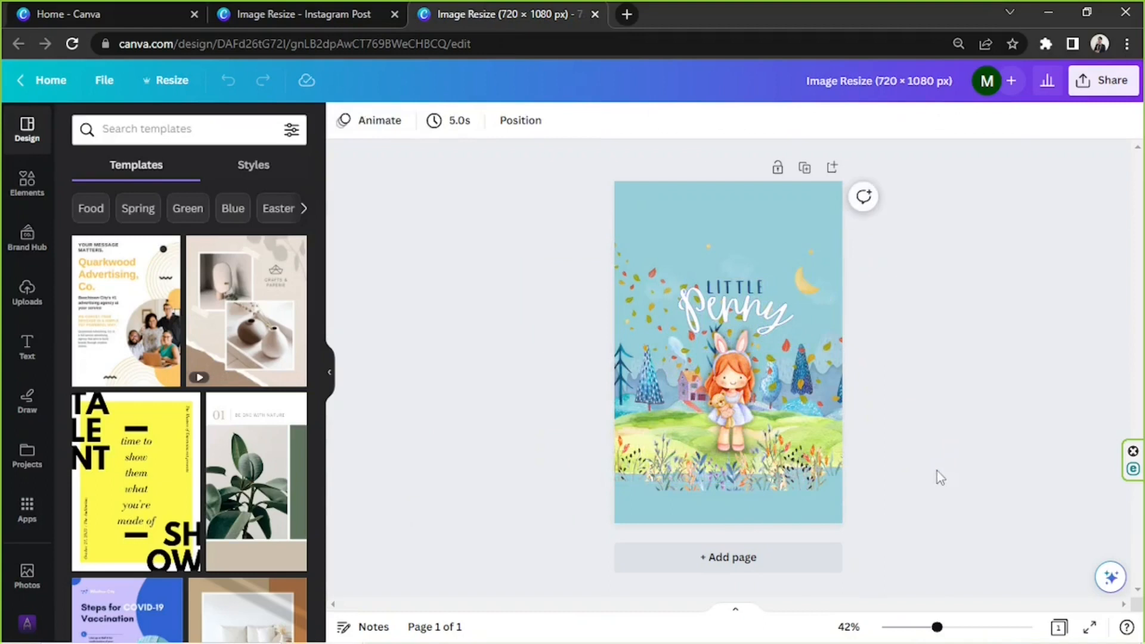
drag(900, 423, 527, 233)
click(358, 13)
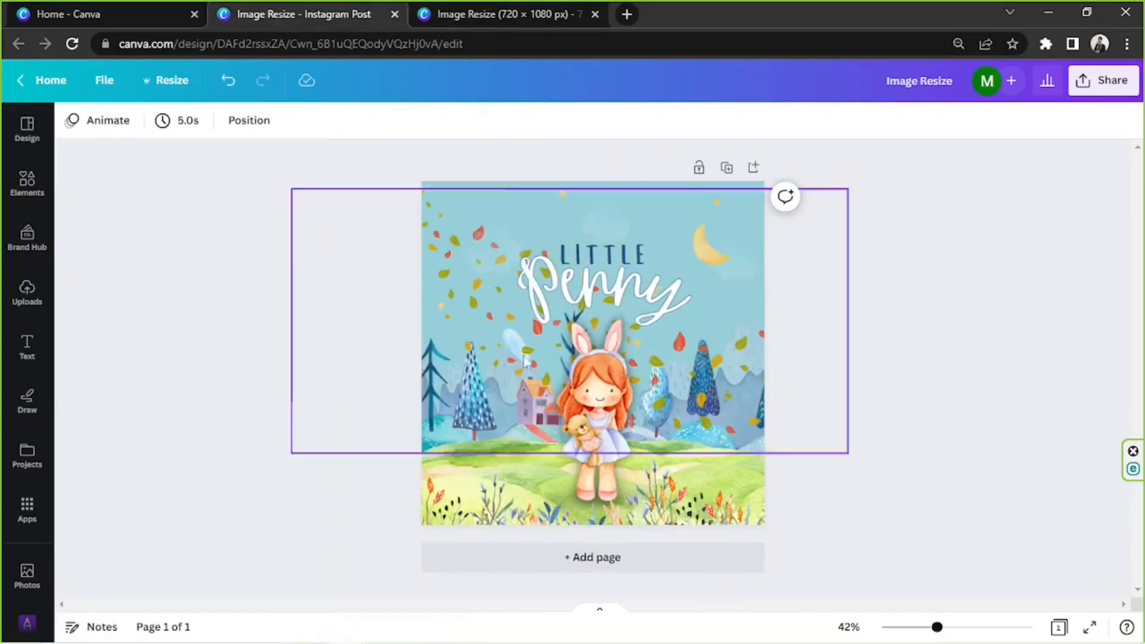
click(486, 12)
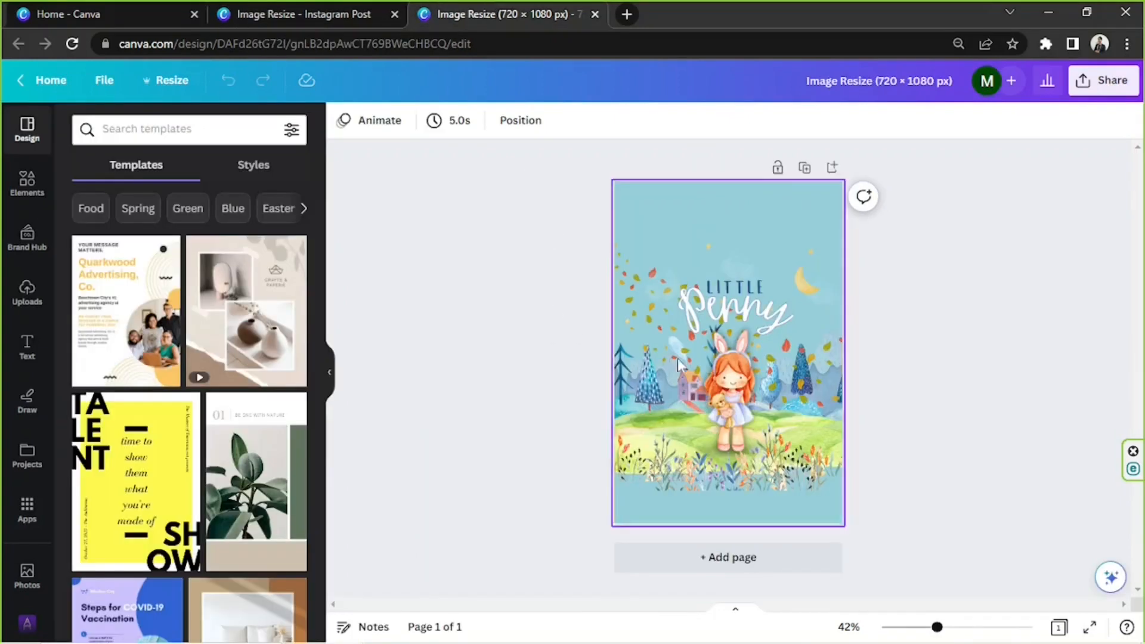
Step: Select all elements of the resized copy and move them down together to the page's lower edge
drag(547, 220, 892, 523)
drag(824, 382, 826, 436)
click(917, 273)
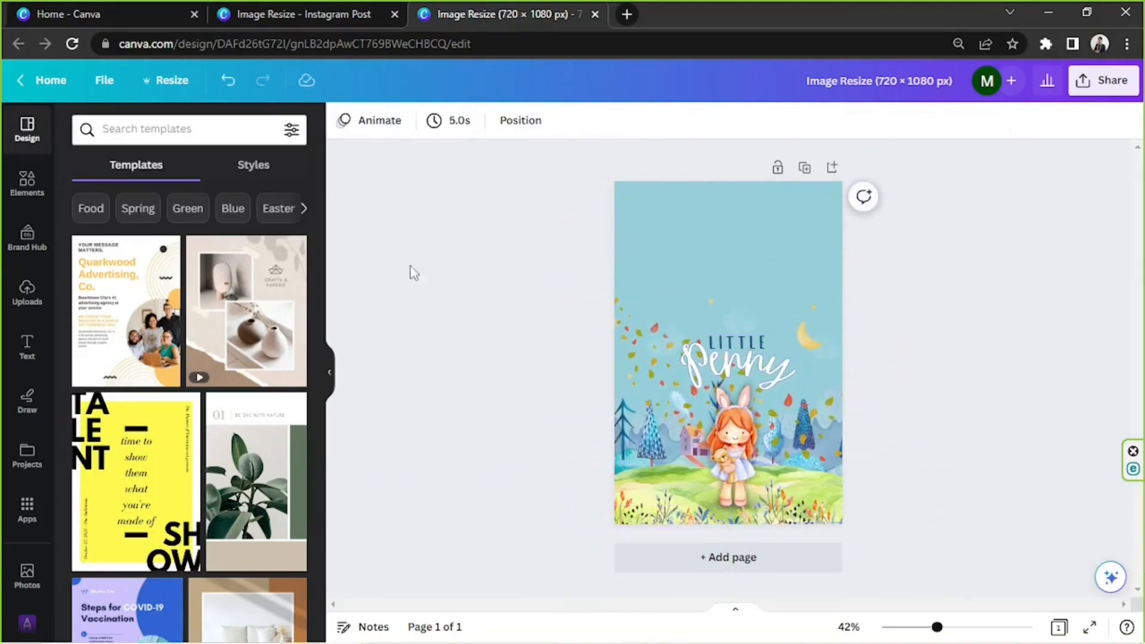
Step: Move the title words LITTLE and Penny up into the upper part of the page
drag(724, 343, 720, 237)
drag(719, 366, 720, 275)
Step: Reposition and enlarge the trees, leaves and sky decorations to suit the taller page
drag(654, 365, 659, 322)
drag(679, 421, 678, 465)
drag(900, 292, 1026, 242)
drag(960, 338, 951, 334)
drag(922, 395, 919, 377)
Step: Enlarge the bunny-eared girl and centre her below the title
click(732, 432)
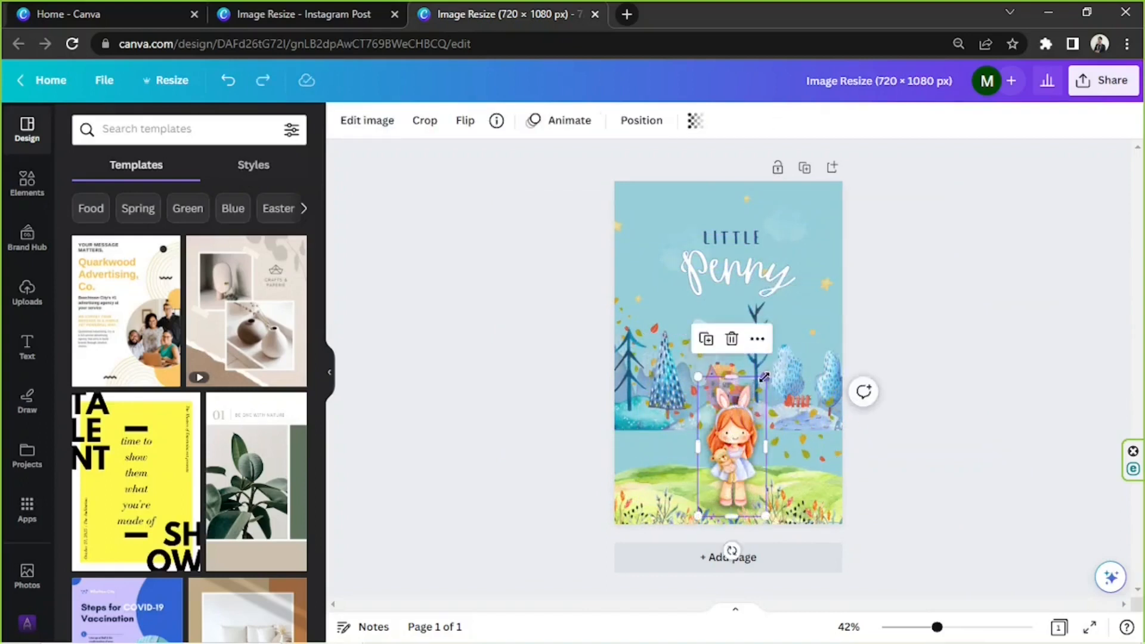
drag(787, 333, 801, 308)
drag(755, 402, 736, 396)
Step: Raise the green hill graphic to cover the gap below the trees
click(648, 474)
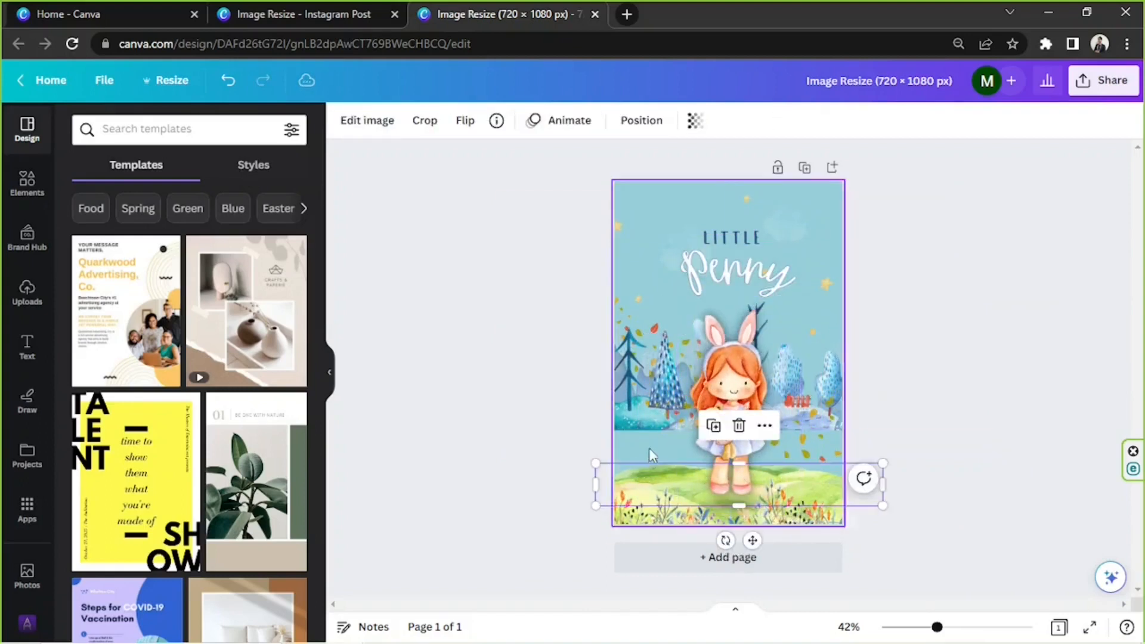
drag(888, 483, 887, 447)
click(729, 528)
click(770, 510)
click(843, 487)
mouse_move(951, 462)
mouse_down()
mouse_move(893, 481)
mouse_move(949, 463)
mouse_up()
Step: Move the foreground flower clusters up, clear of the lower hill
drag(847, 498, 843, 388)
drag(713, 517, 692, 398)
drag(670, 513, 644, 475)
Step: Enlarge and reposition the hill graphics so they fill the lower part of the page
drag(772, 501, 841, 525)
drag(688, 502, 664, 519)
click(840, 518)
drag(752, 523, 717, 533)
click(990, 440)
drag(816, 486, 841, 483)
click(990, 445)
Step: Bring the hidden flower cluster to the front and arrange the flower clusters along the page's lower edge
click(828, 503)
click(641, 121)
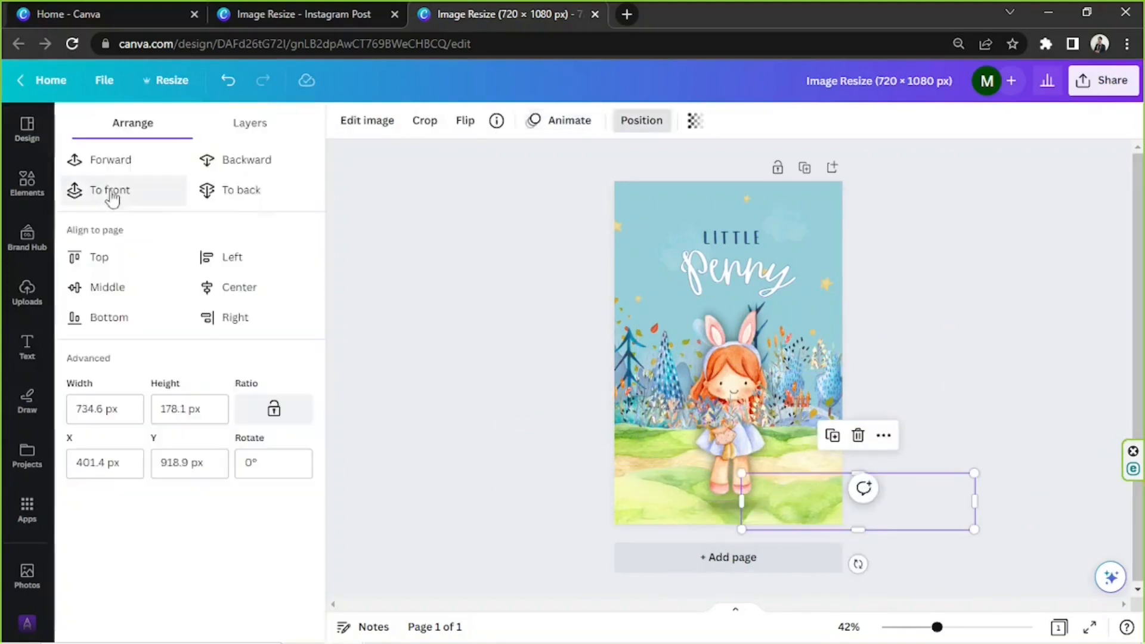
click(110, 196)
click(507, 262)
drag(651, 410, 634, 493)
drag(793, 447, 911, 408)
drag(840, 460, 808, 486)
Step: Delete the leftover flowers and leaves over the trees and nudge the word Penny slightly left
click(809, 404)
click(983, 383)
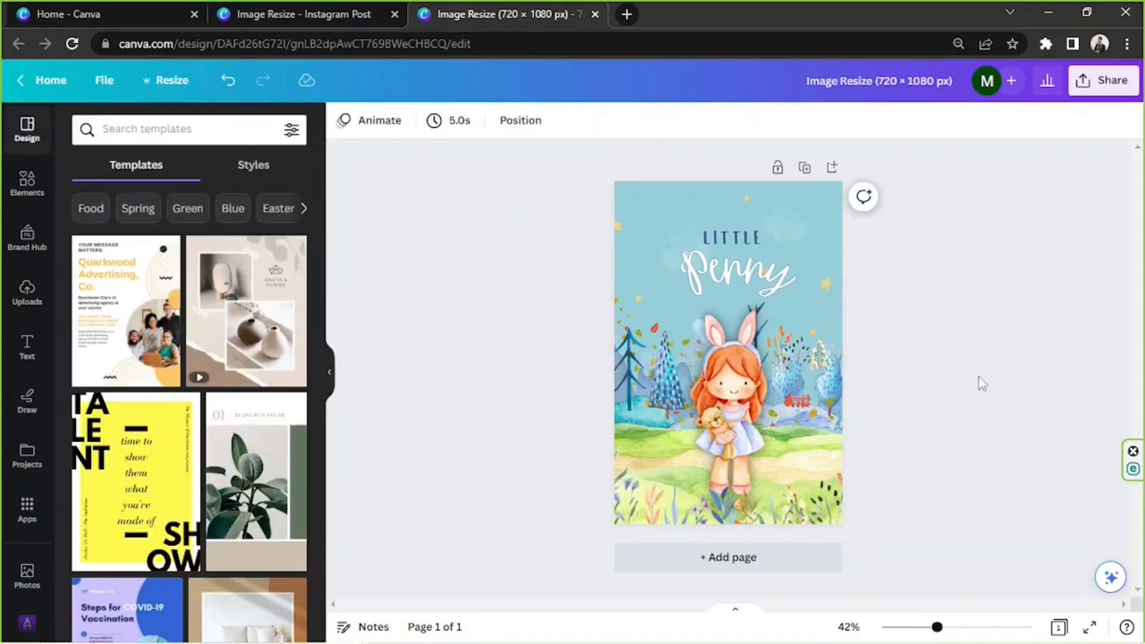
drag(912, 359, 925, 367)
key(Delete)
drag(768, 272, 762, 273)
click(1132, 459)
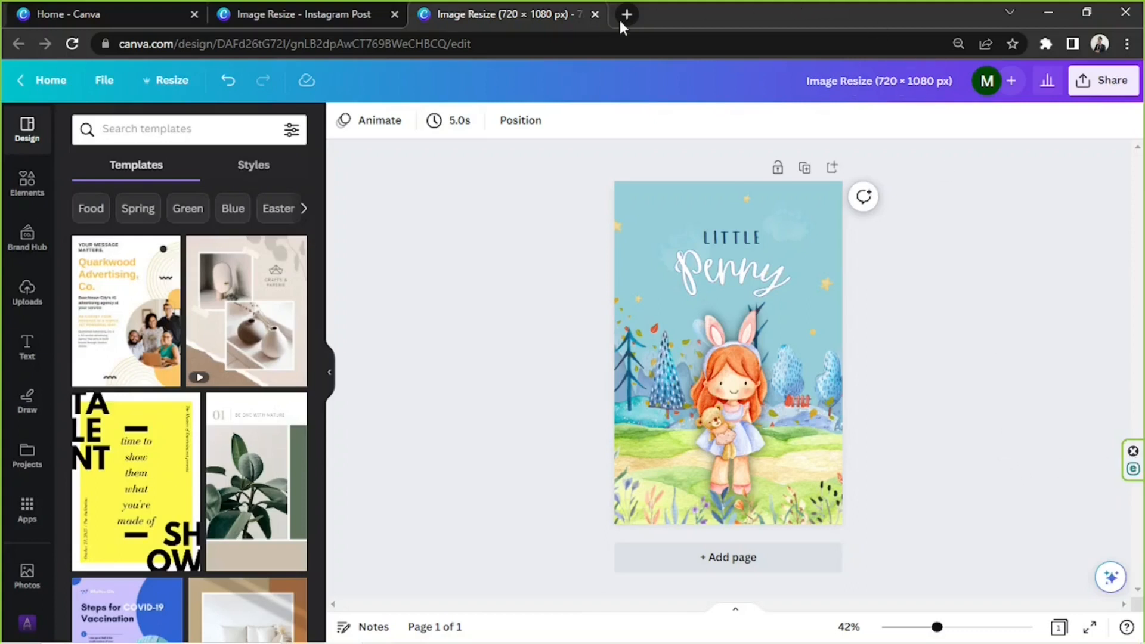
Step: Create a new blank design from the Canva home page with a custom size of 720 × 1080 px
click(89, 13)
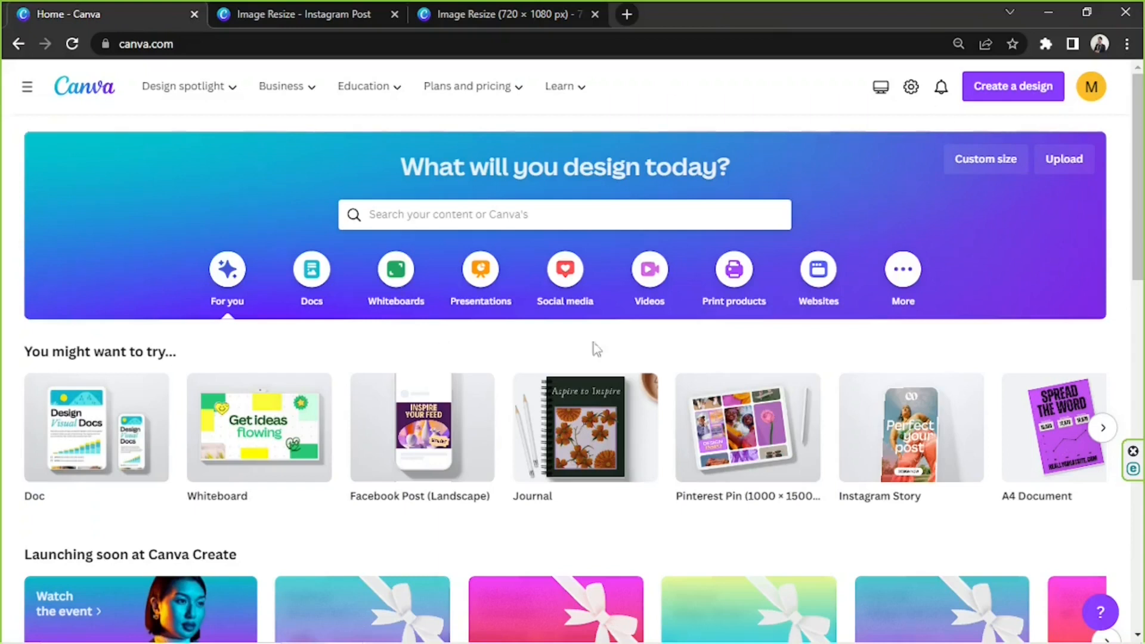
click(1027, 86)
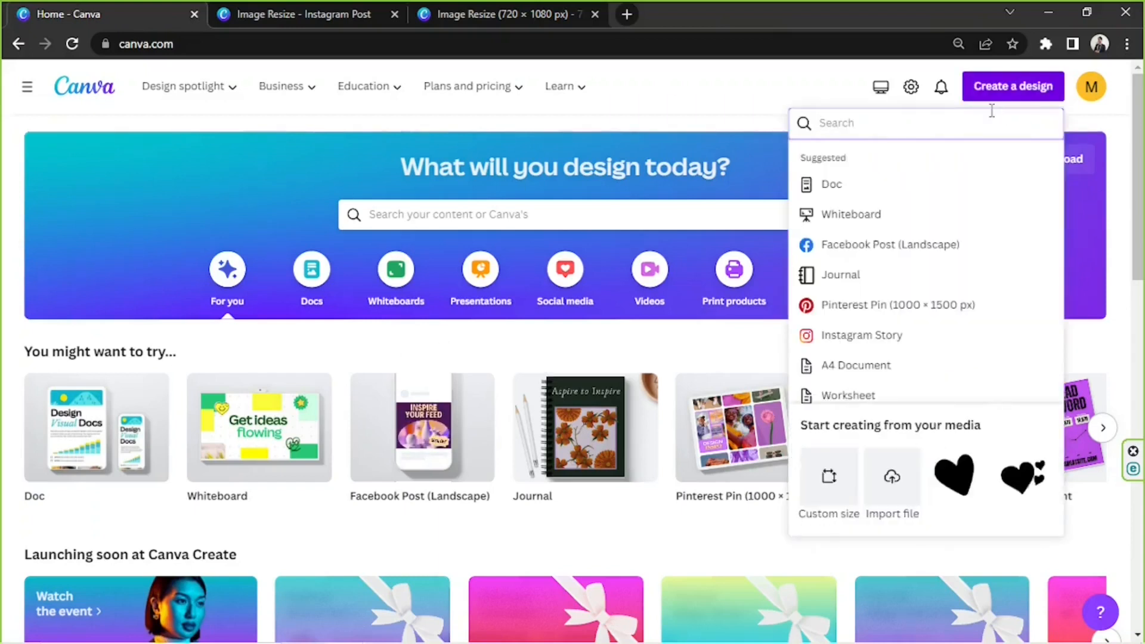
click(827, 484)
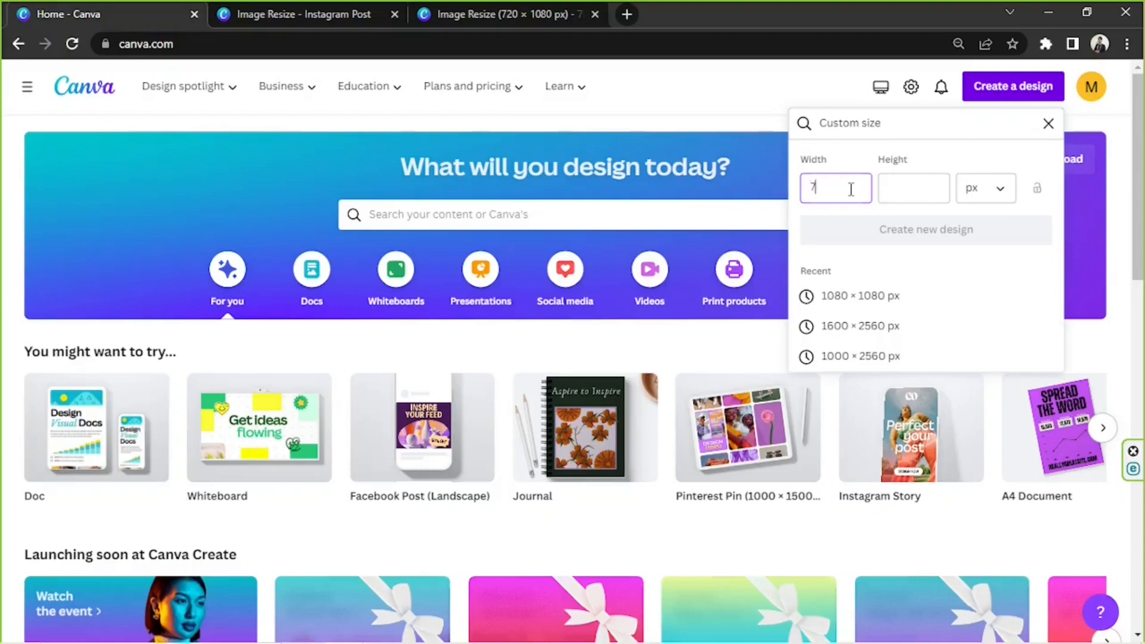
click(907, 188)
text(1080)
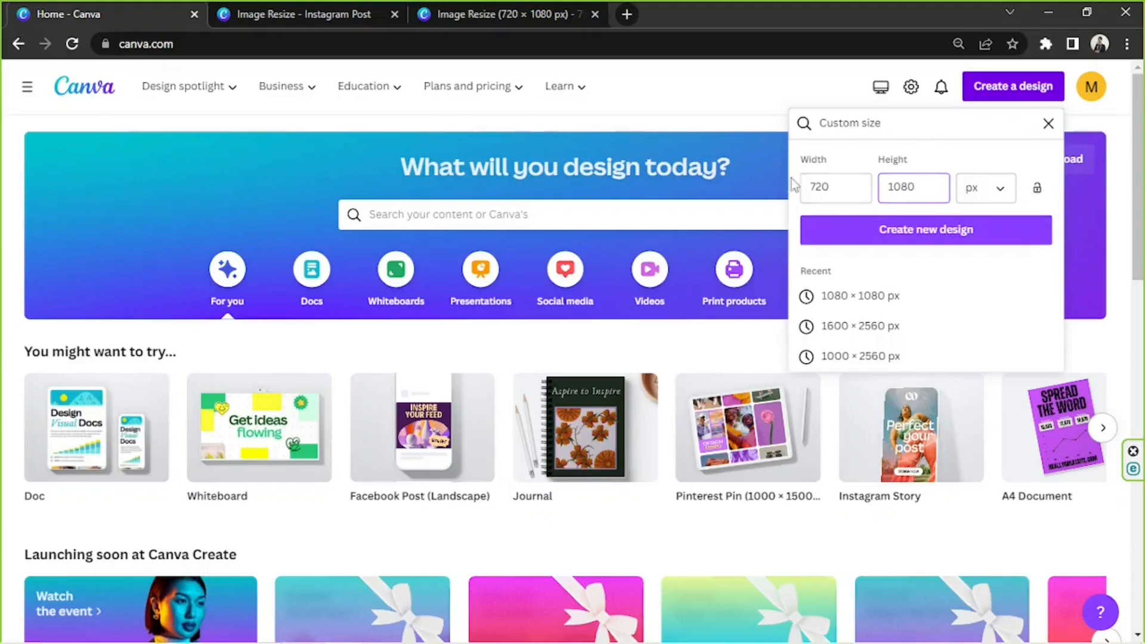
click(936, 239)
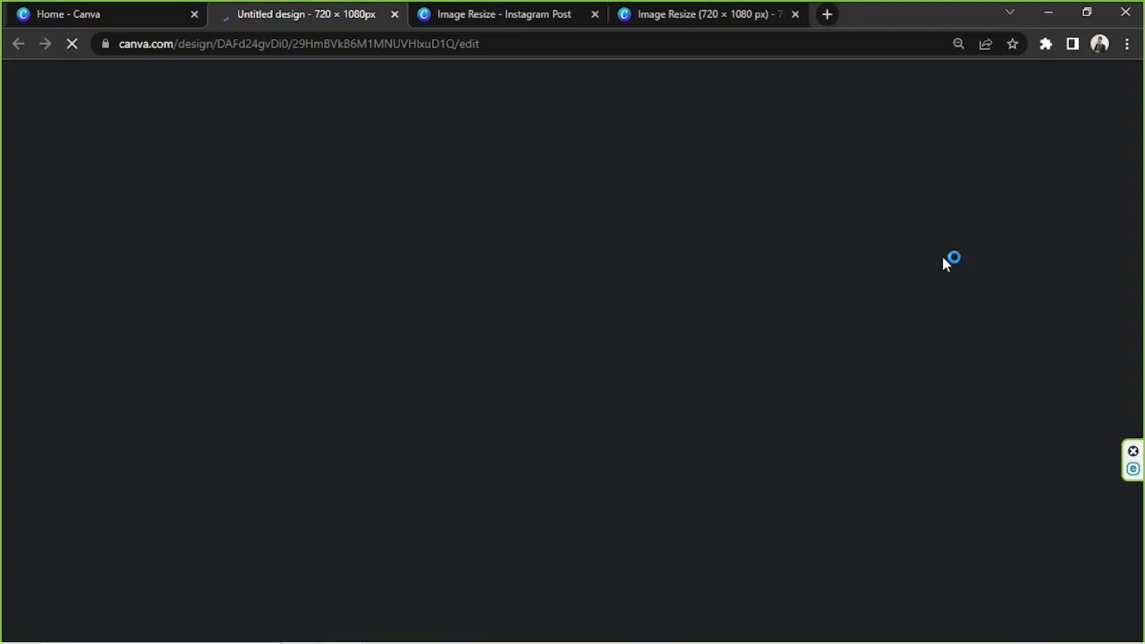
Step: Copy the blue page background from the original Instagram Post design and paste it into the blank 720 × 1080 px design
click(556, 6)
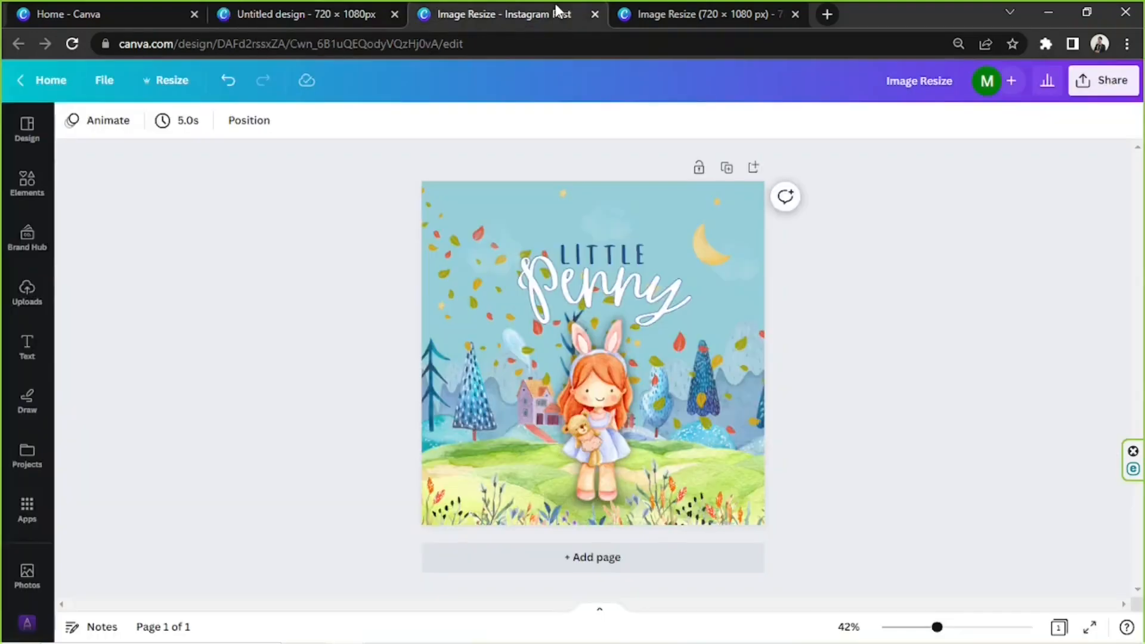
click(477, 186)
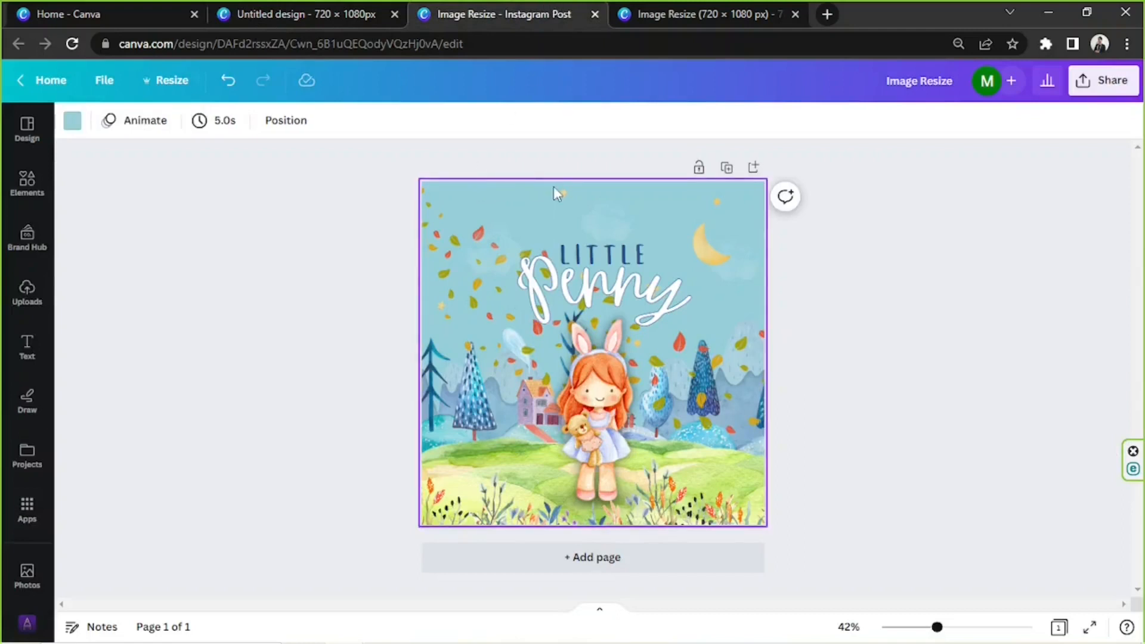
click(339, 7)
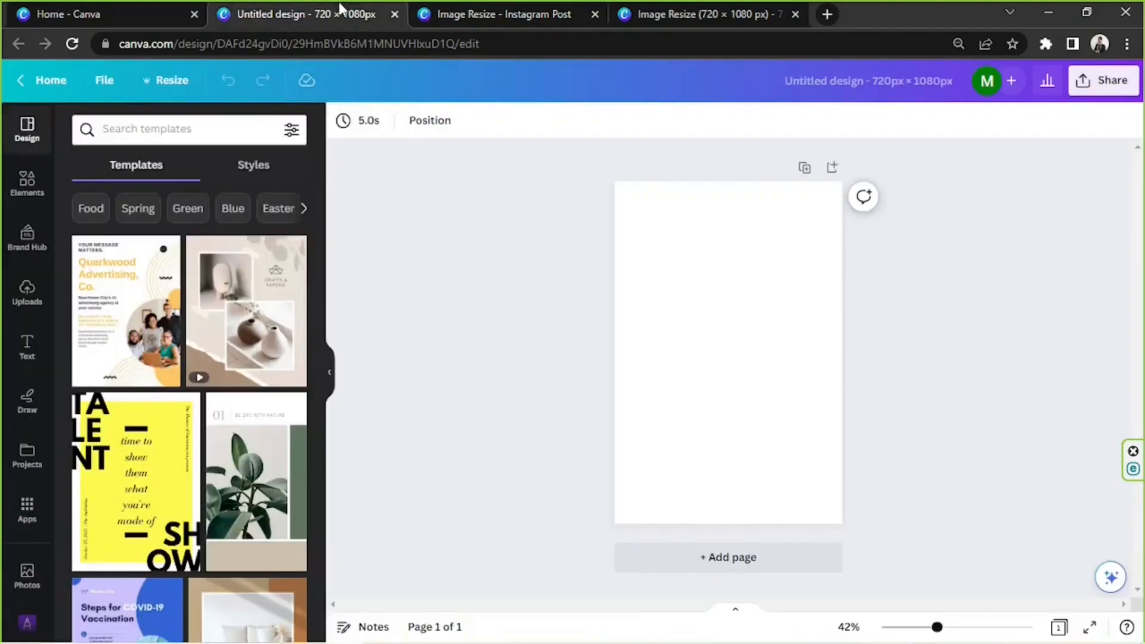
key(ctrl+v)
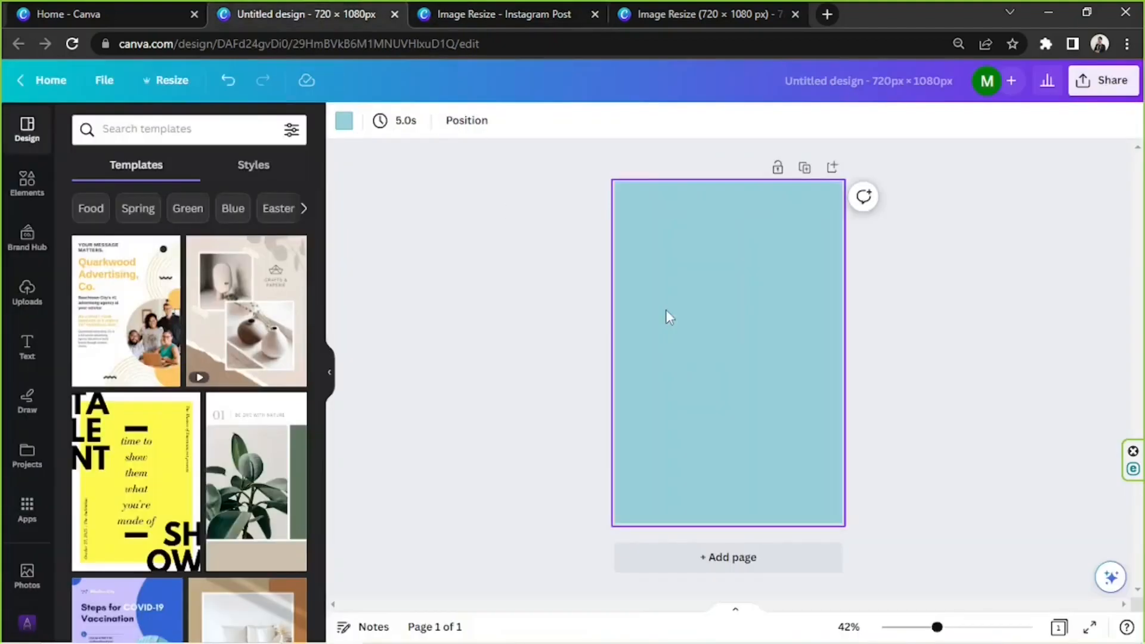
Step: Compare the new 720 × 1080 px page with the original Instagram Post design
click(485, 12)
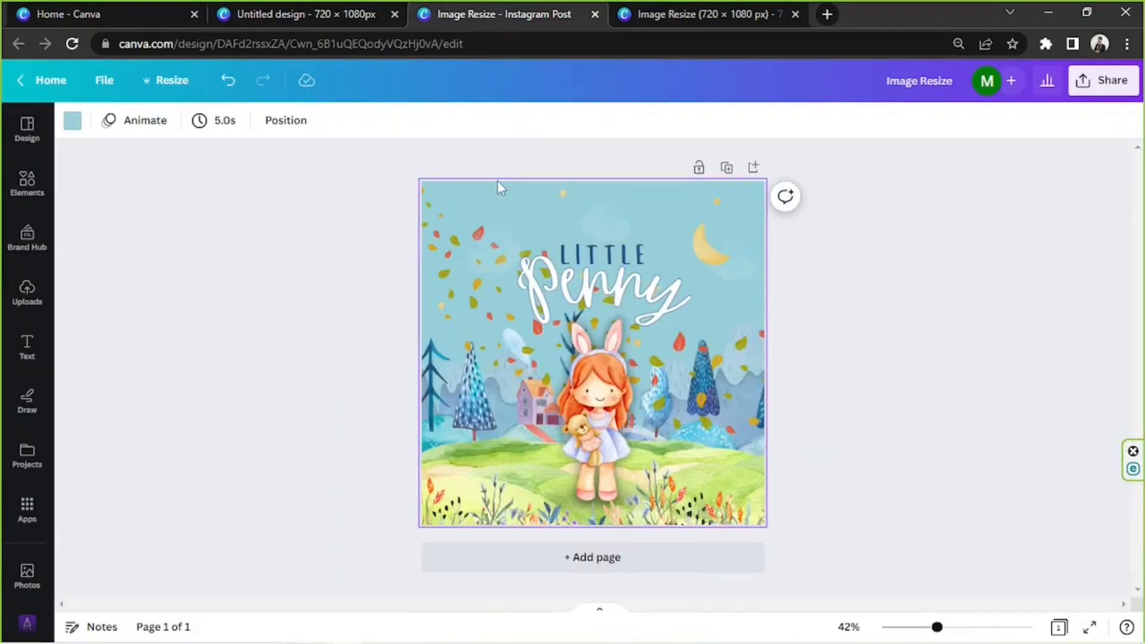
click(382, 12)
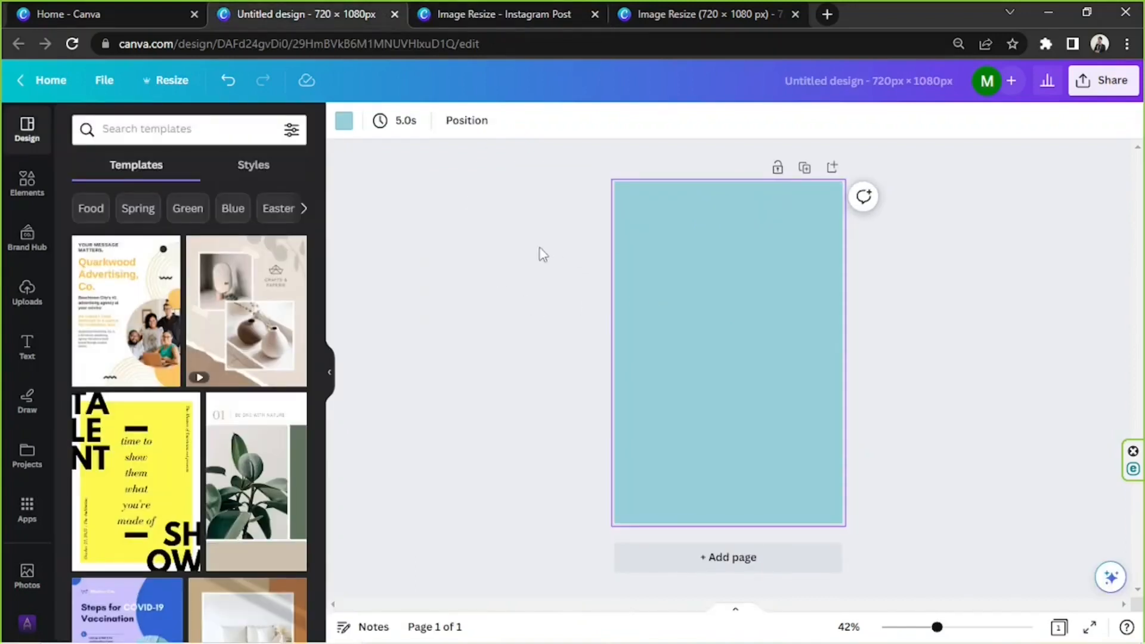
click(473, 10)
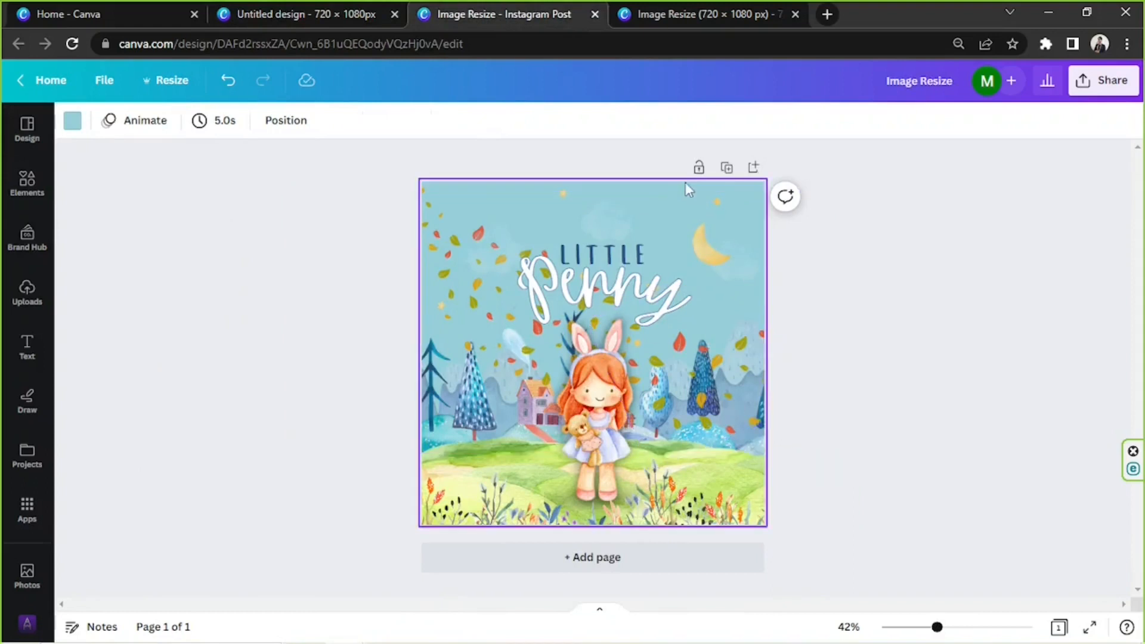
Step: Copy all the artwork and text from the Instagram Post design and paste them into the untitled 720 × 1080 px design
click(239, 167)
drag(216, 149, 847, 578)
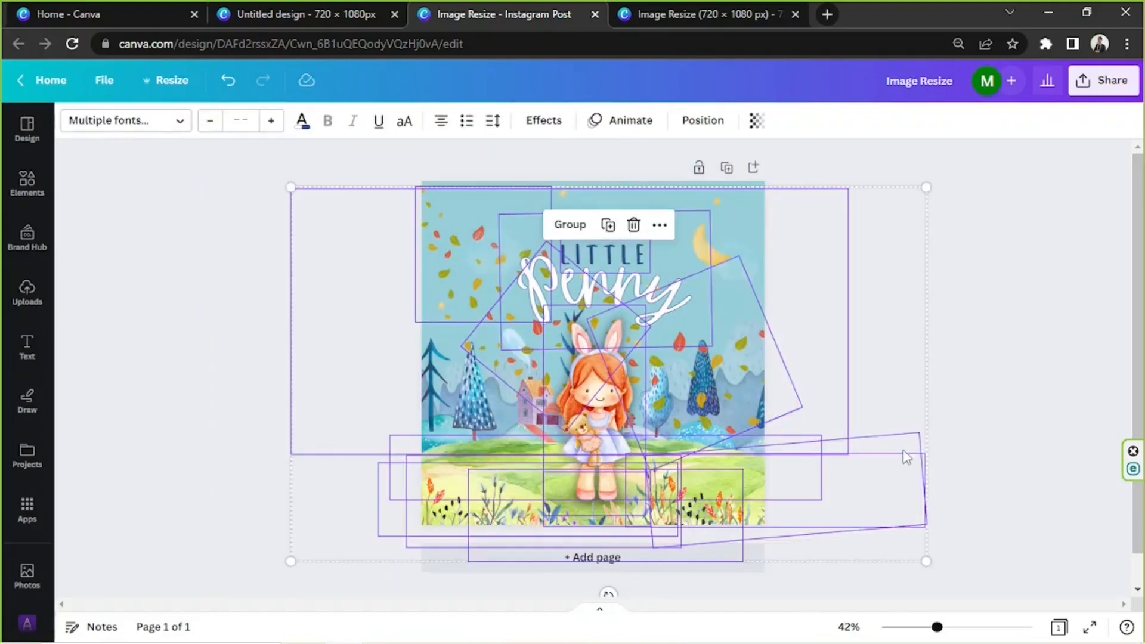
click(979, 382)
key(ctrl+a)
click(348, 8)
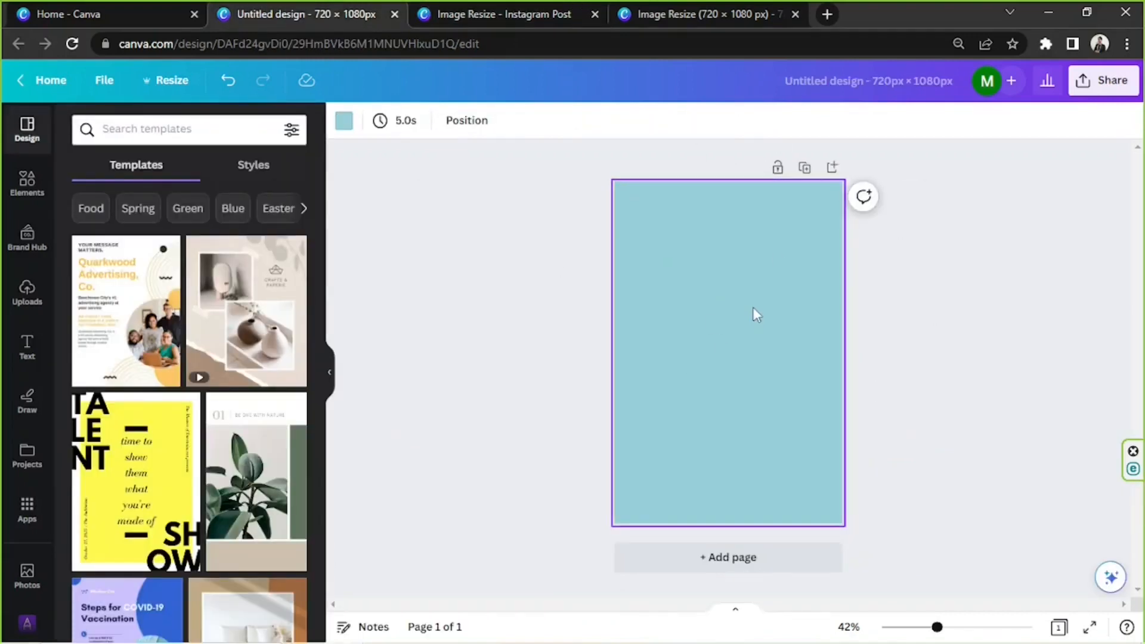
right_click(747, 274)
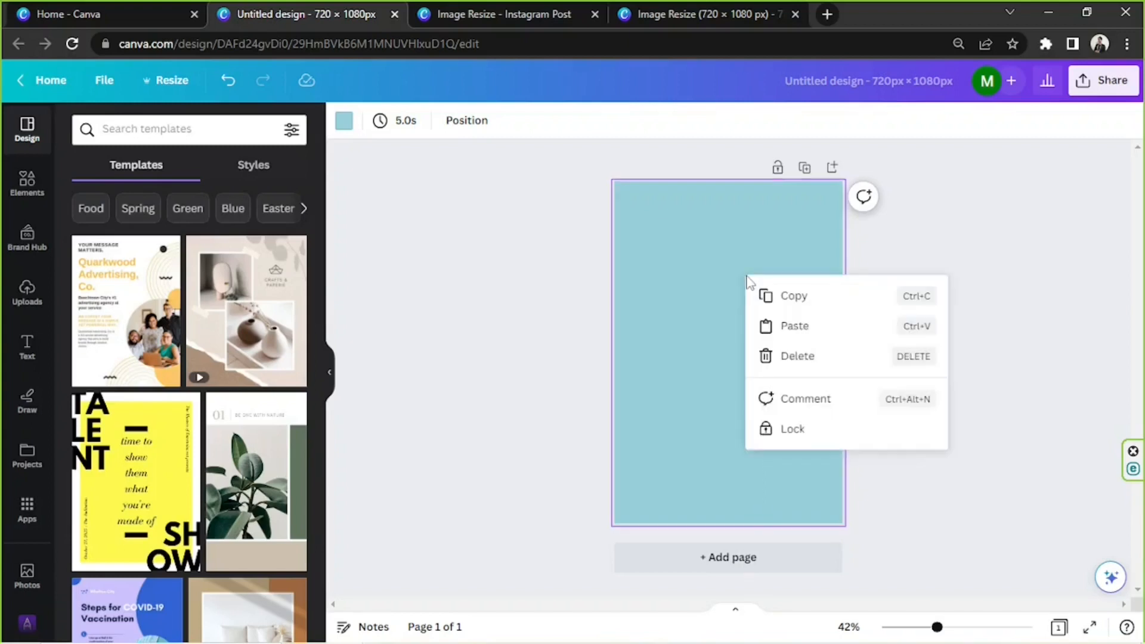
click(782, 325)
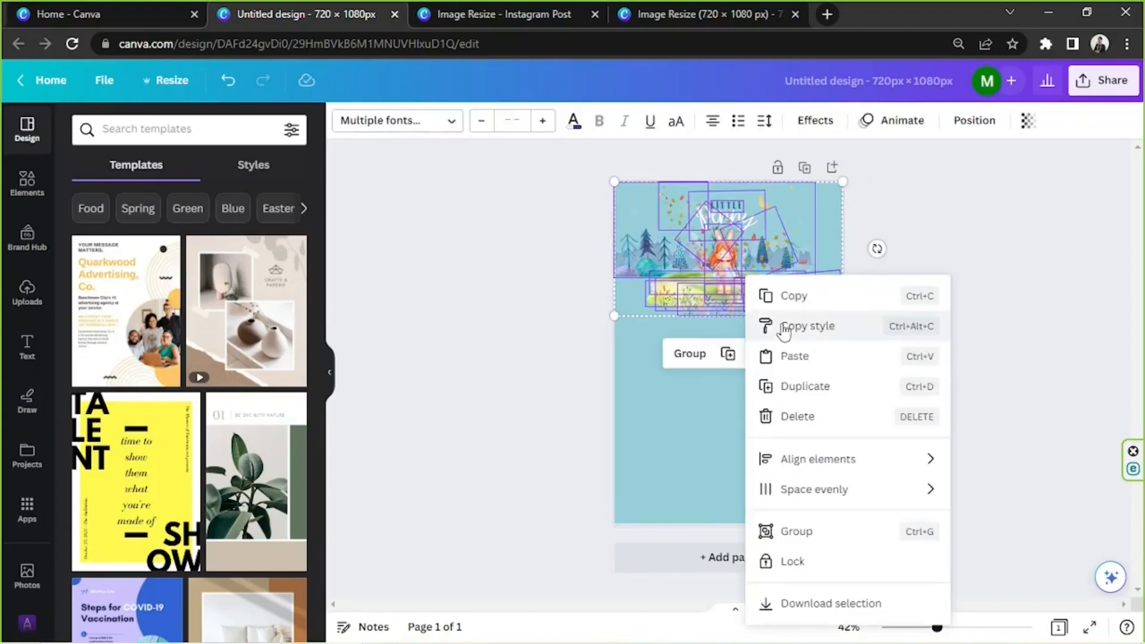
click(885, 257)
right_click(740, 373)
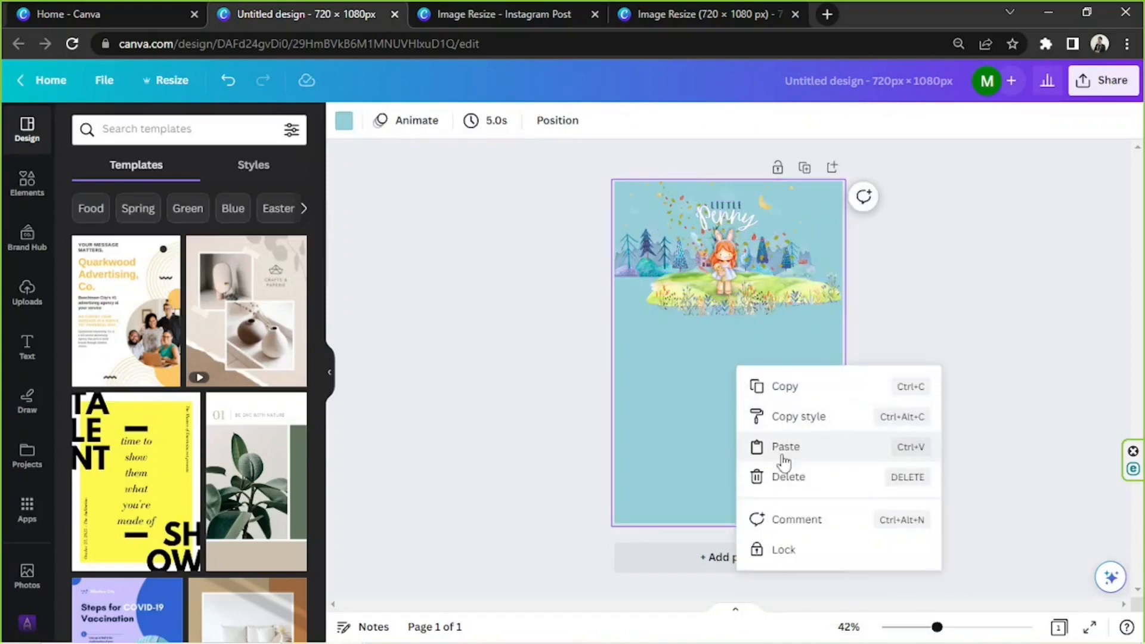
click(893, 319)
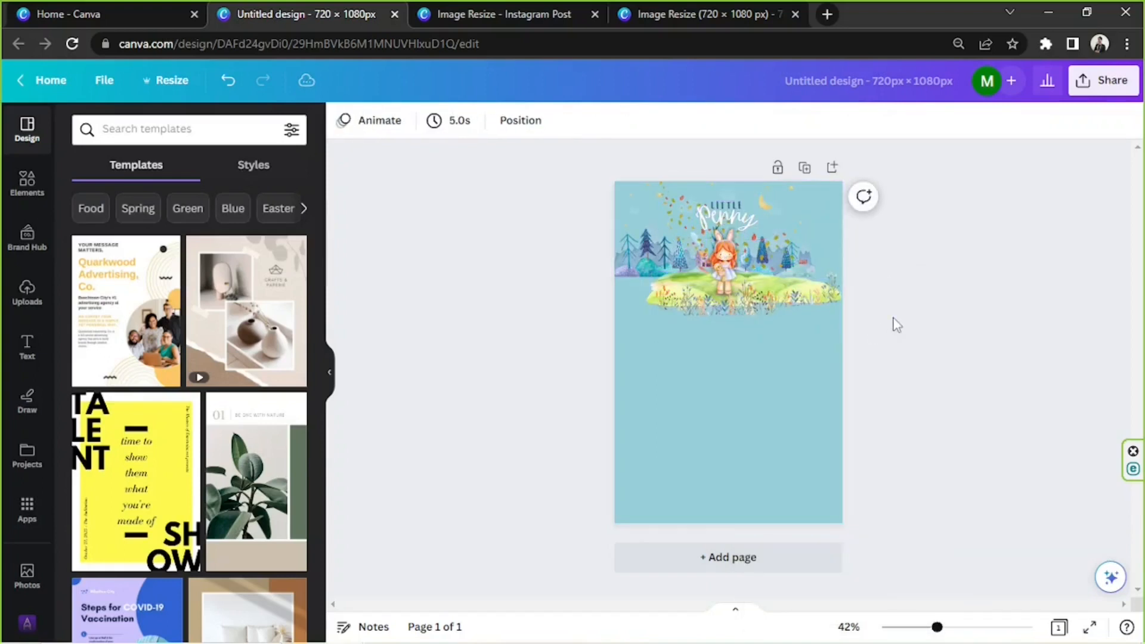
Step: Move the flower strips down to the page's lower edge and enlarge them to span the full width
drag(553, 177, 632, 203)
drag(613, 298, 588, 209)
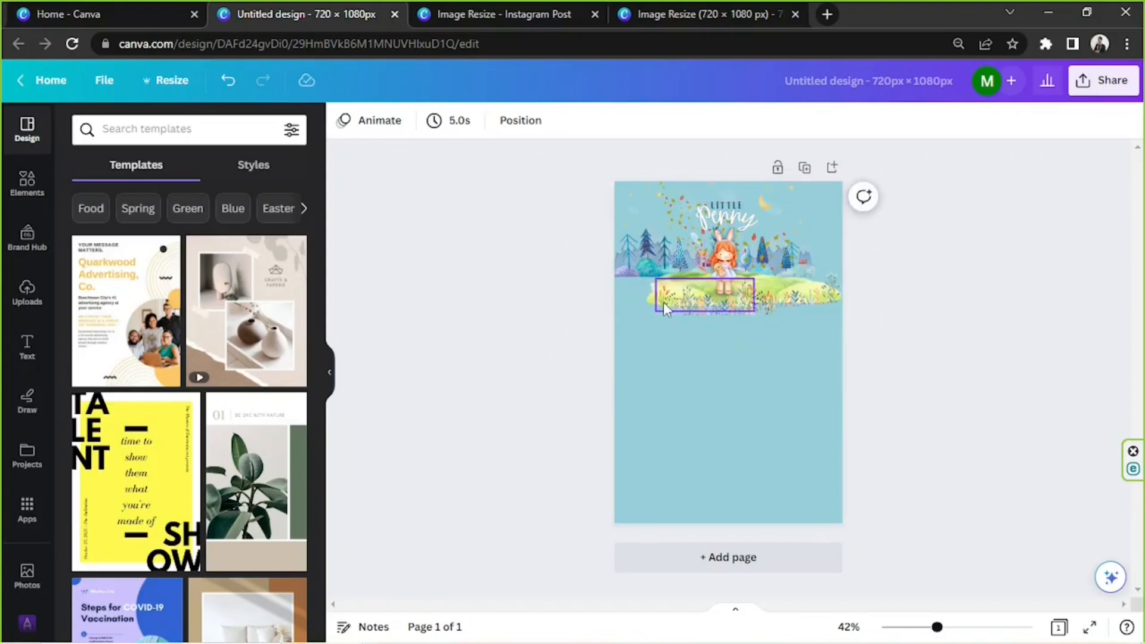
drag(674, 302, 629, 514)
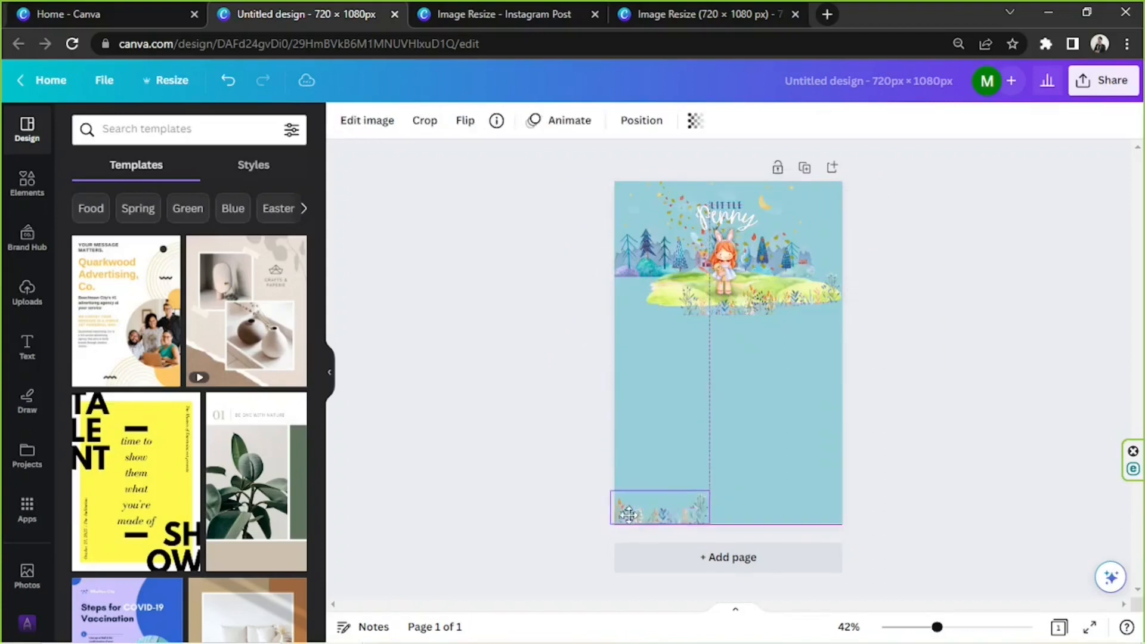
drag(710, 491, 888, 431)
drag(803, 495, 794, 495)
click(766, 309)
drag(770, 310, 632, 521)
drag(706, 488, 869, 412)
drag(764, 459, 670, 470)
Step: Move the green grass strips down behind the flowers and enlarge them to fill the lower part of the page
click(820, 297)
drag(734, 277, 628, 252)
drag(796, 293, 869, 518)
drag(913, 478, 975, 420)
drag(793, 287, 1016, 370)
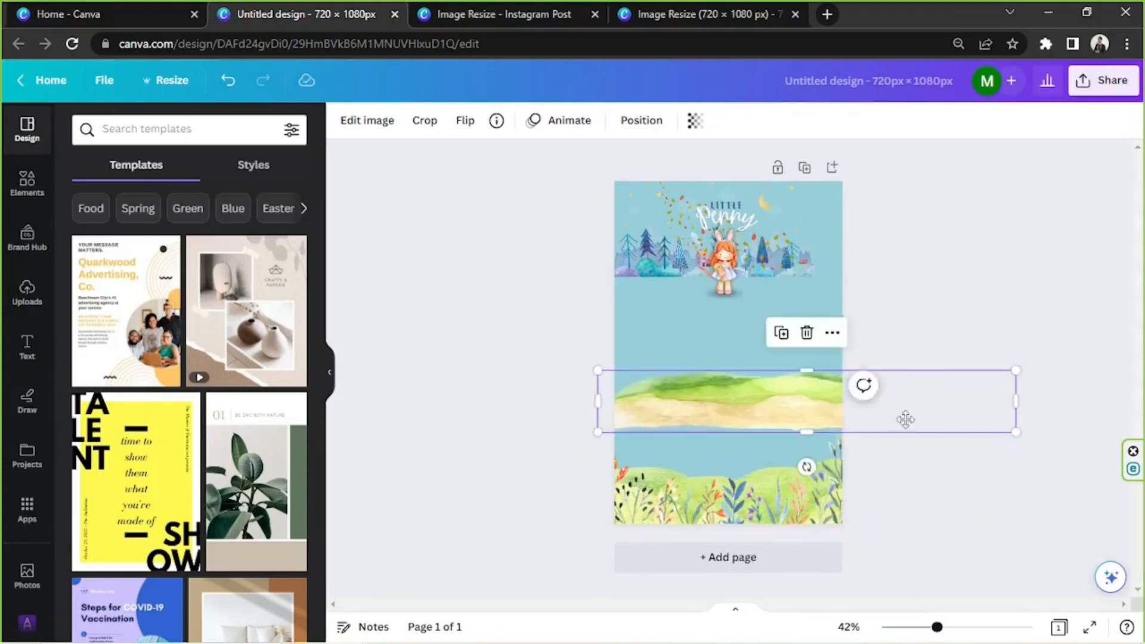
drag(906, 420, 804, 477)
Step: Move the bunny-eared girl down onto the grass and enlarge her near the centre of the page
drag(727, 263, 732, 457)
drag(746, 419, 823, 256)
drag(778, 340, 733, 355)
drag(778, 271, 766, 297)
drag(752, 370, 763, 354)
Step: Move the piece left at the girl's original spot under her feet, enlarge it and adjust its layer order
click(895, 304)
click(733, 287)
click(642, 121)
click(172, 199)
click(899, 442)
click(717, 286)
click(723, 292)
drag(723, 292, 681, 397)
drag(700, 405, 790, 454)
drag(734, 424, 727, 483)
click(627, 126)
click(239, 173)
Step: Enlarge the forest scene and position it behind the girl so its trees stand along the top of the grass
click(768, 256)
drag(815, 277, 988, 382)
drag(882, 280, 843, 372)
drag(956, 274, 1083, 213)
drag(951, 400, 897, 394)
click(897, 477)
Step: Move the autumn leaves down beside the girl and send the leaf cluster backward
drag(779, 252, 801, 454)
drag(795, 399, 797, 434)
drag(797, 434, 696, 391)
drag(721, 480, 761, 453)
drag(680, 393, 684, 356)
click(727, 121)
click(243, 159)
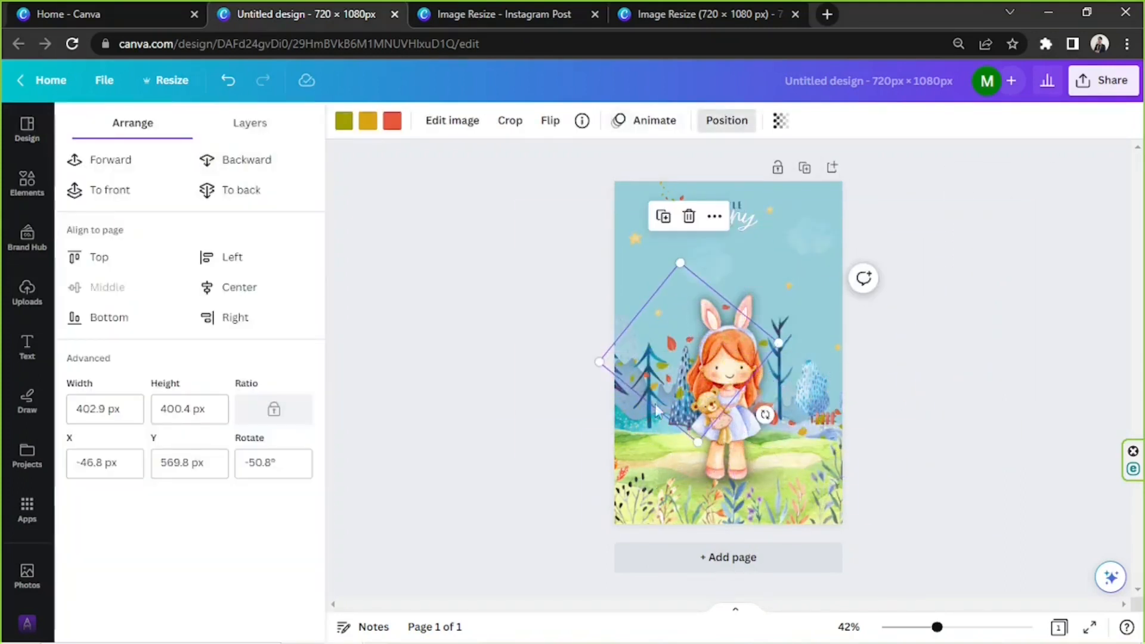
Step: Rotate the autumn leaf cluster and adjust its size and placement around the girl
drag(765, 414, 679, 450)
drag(683, 371, 678, 351)
drag(672, 432, 687, 430)
drag(793, 424, 772, 376)
Step: Delete the leftover leaves near the page's upper edge
click(704, 257)
click(680, 205)
key(Delete)
Step: Move the words Penny and LITTLE down above the girl's ears and enlarge them, centred on the page
drag(732, 222, 728, 265)
drag(754, 287, 777, 299)
drag(739, 210, 740, 243)
drag(747, 234, 775, 225)
drag(743, 237, 729, 243)
drag(769, 280, 769, 277)
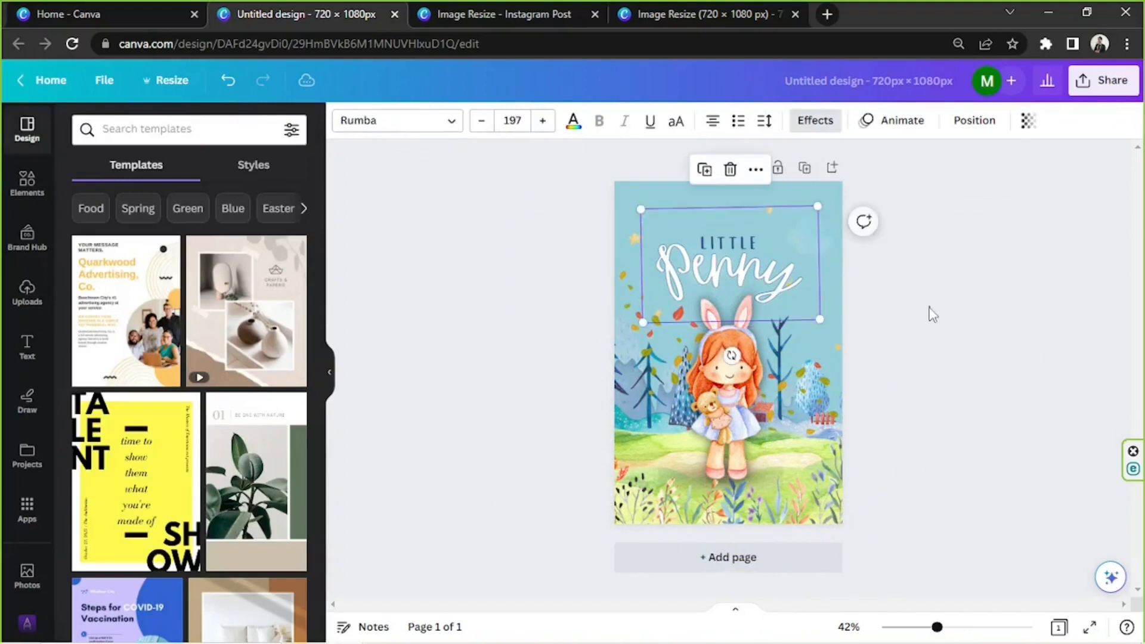
click(933, 315)
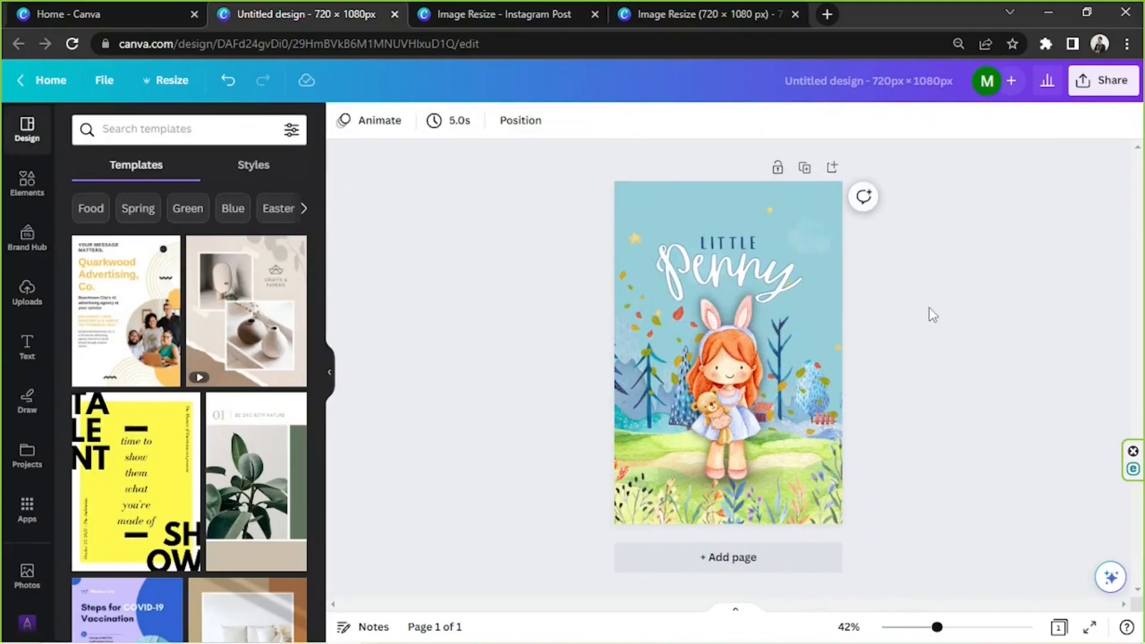
Step: Compare the rebuilt 720 × 1080 px design with the automatically resized version and the original Instagram Post design
click(704, 14)
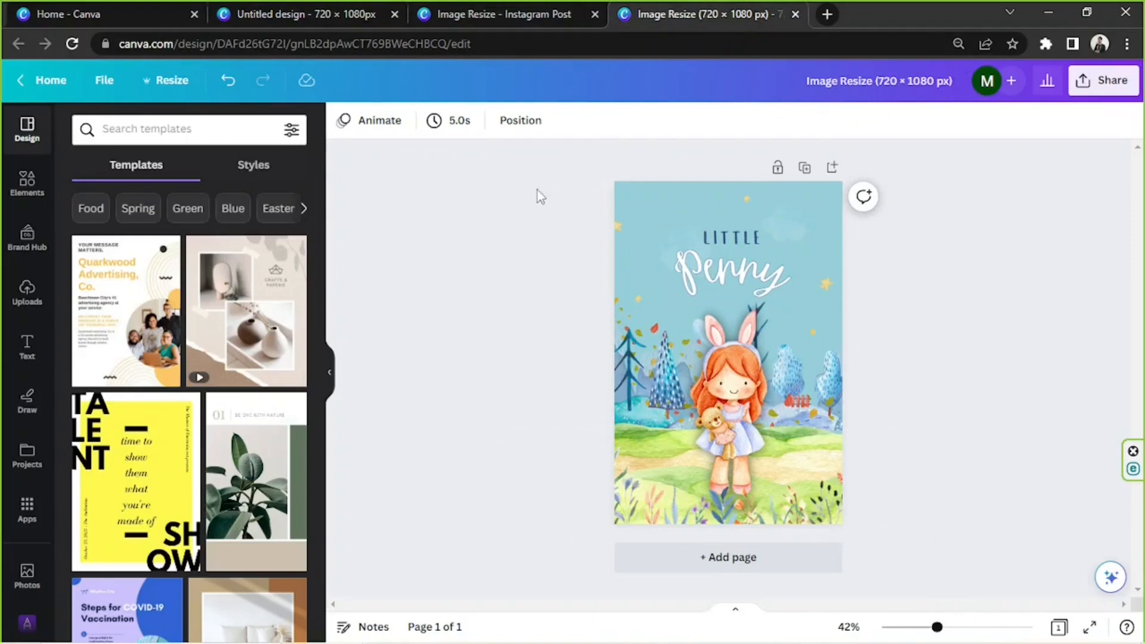
click(377, 13)
drag(540, 182, 977, 431)
click(975, 425)
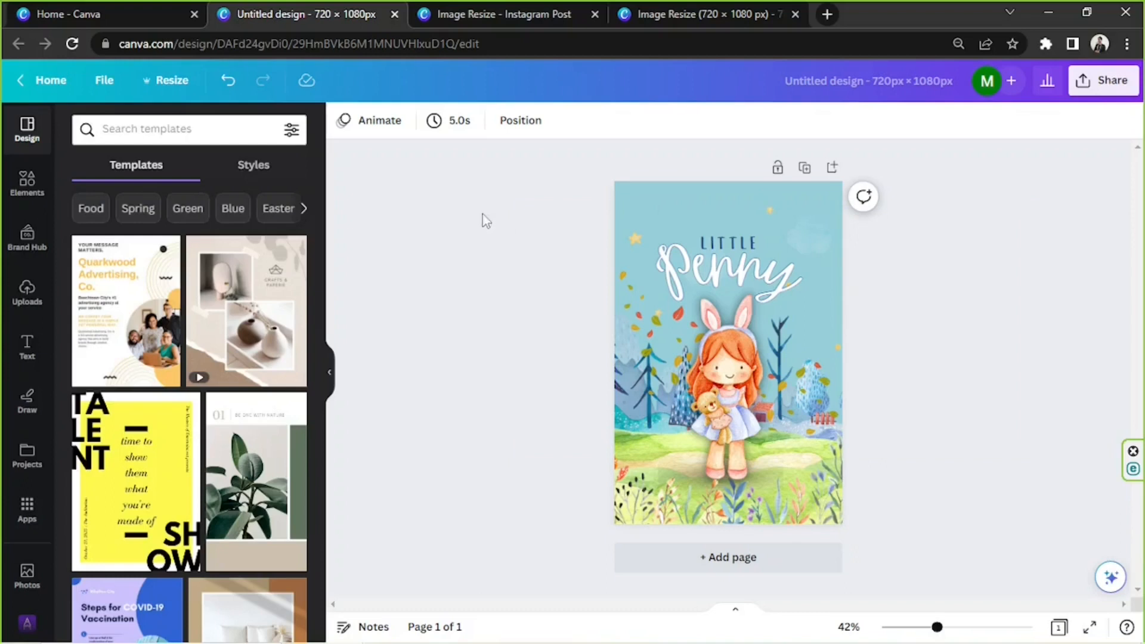
drag(483, 214, 958, 599)
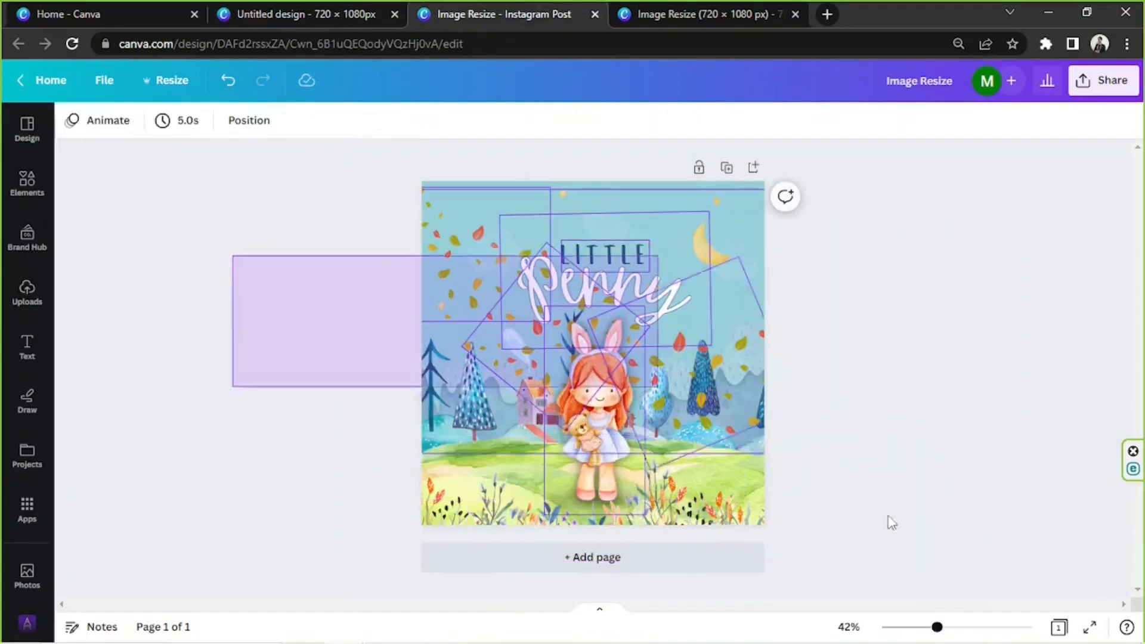
drag(892, 523, 1056, 362)
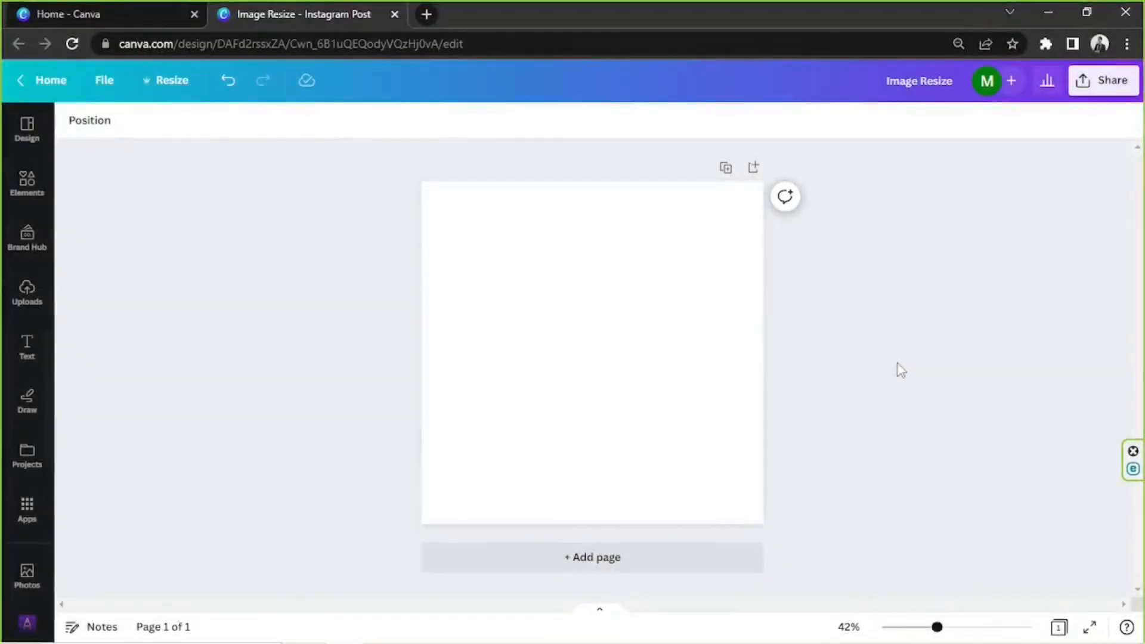
Step: Set the blank square page's background to light blue #BAF3FF
click(897, 366)
click(71, 119)
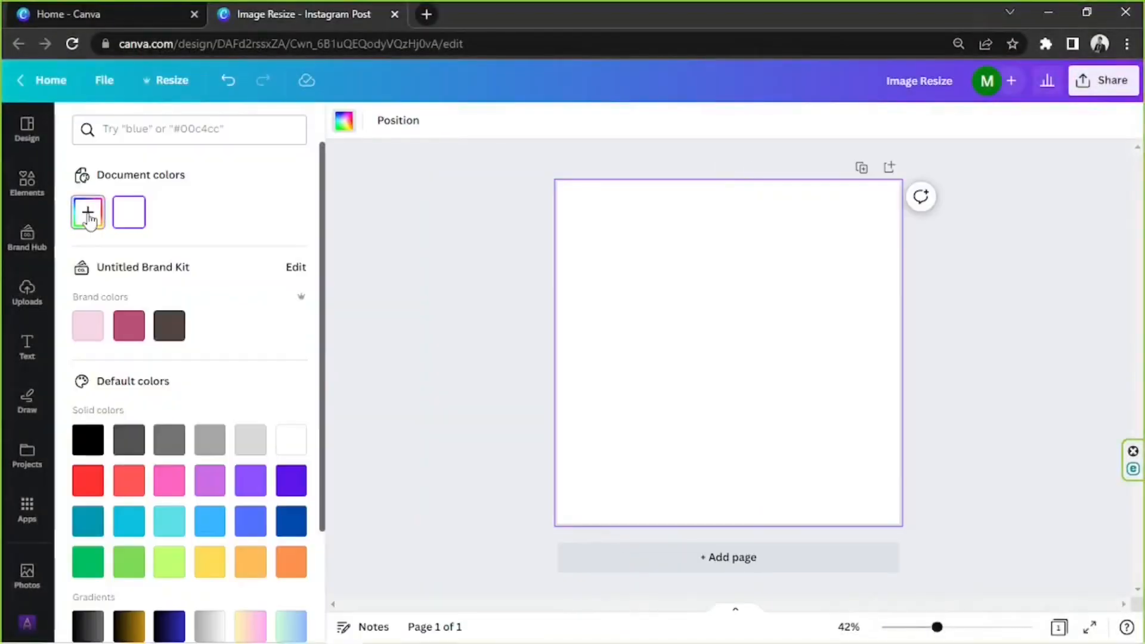
click(88, 214)
click(110, 304)
drag(139, 377, 195, 381)
click(144, 286)
click(72, 120)
click(71, 120)
click(370, 280)
Step: Search the elements for "mountain" and browse the graphics results
click(19, 195)
click(163, 124)
text(mountain)
key(Return)
click(126, 165)
scroll(199, 322, down, 10)
scroll(208, 311, down, 10)
scroll(208, 308, down, 10)
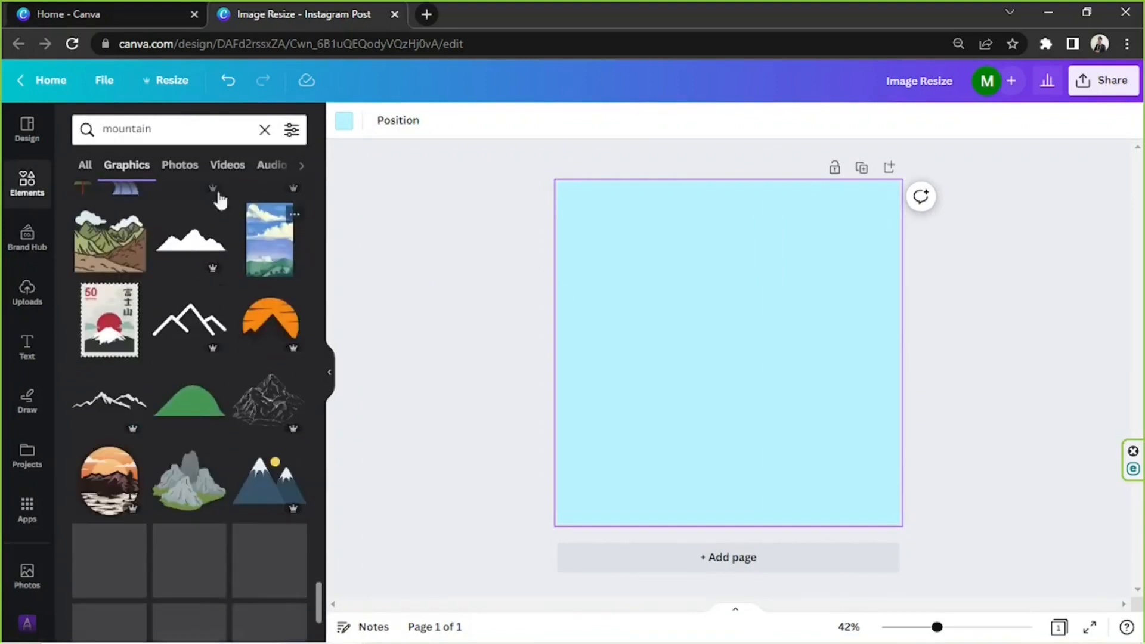
Step: Search the graphics for "watercolor" and refine the search to "watercolor mountain"
click(265, 130)
text(watercolor)
key(Return)
scroll(242, 328, down, 5)
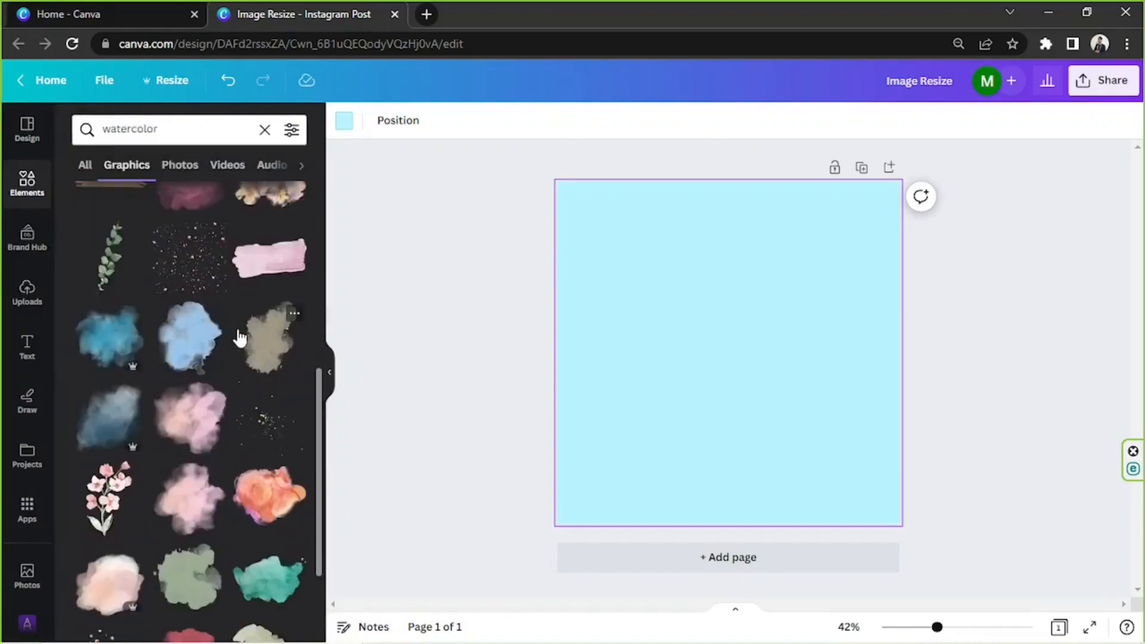
scroll(238, 328, down, 5)
click(220, 130)
text(mountain)
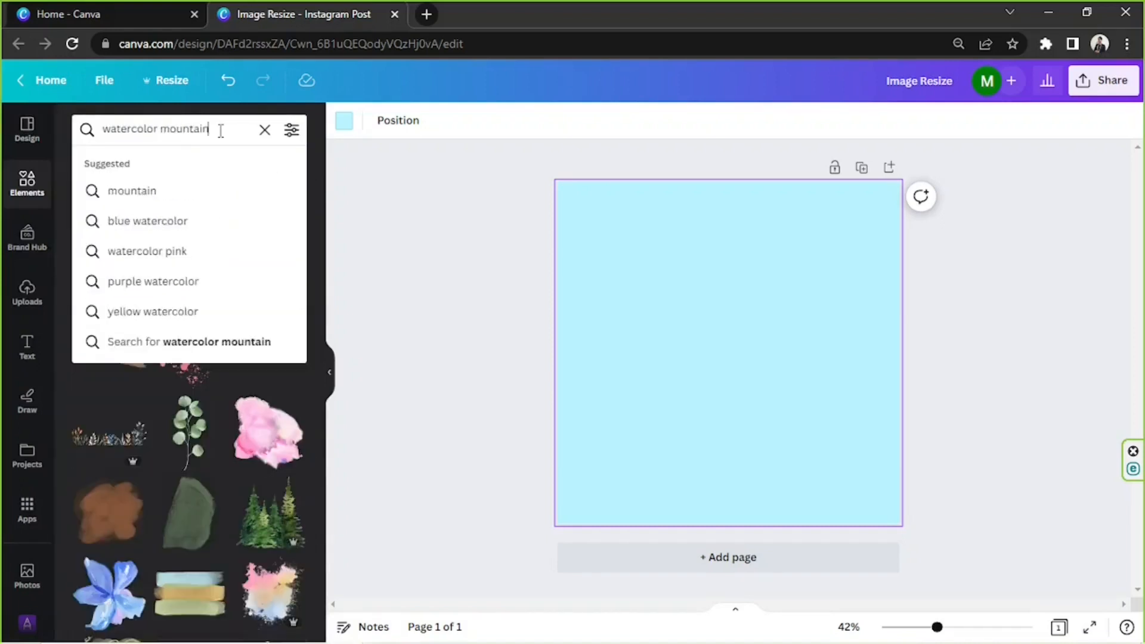
key(Return)
Step: Try out watercolor mountain graphics on the page, including a purple mountain range scaled across its width
click(189, 352)
key(Delete)
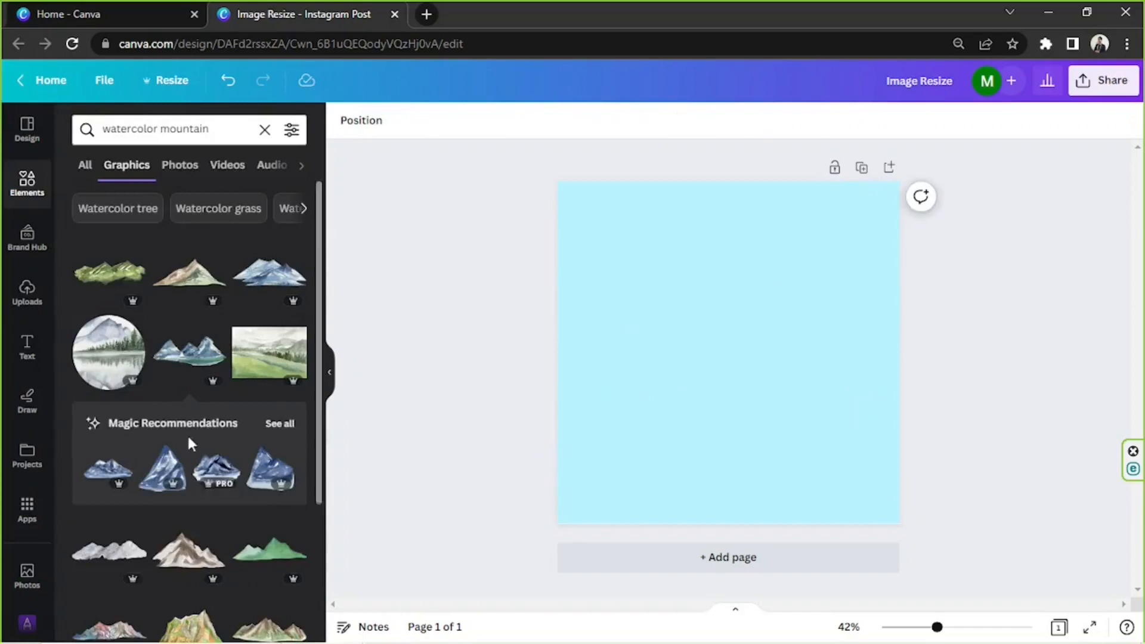
scroll(197, 440, down, 5)
click(107, 506)
drag(867, 411, 1018, 504)
drag(989, 407, 890, 398)
scroll(244, 429, down, 8)
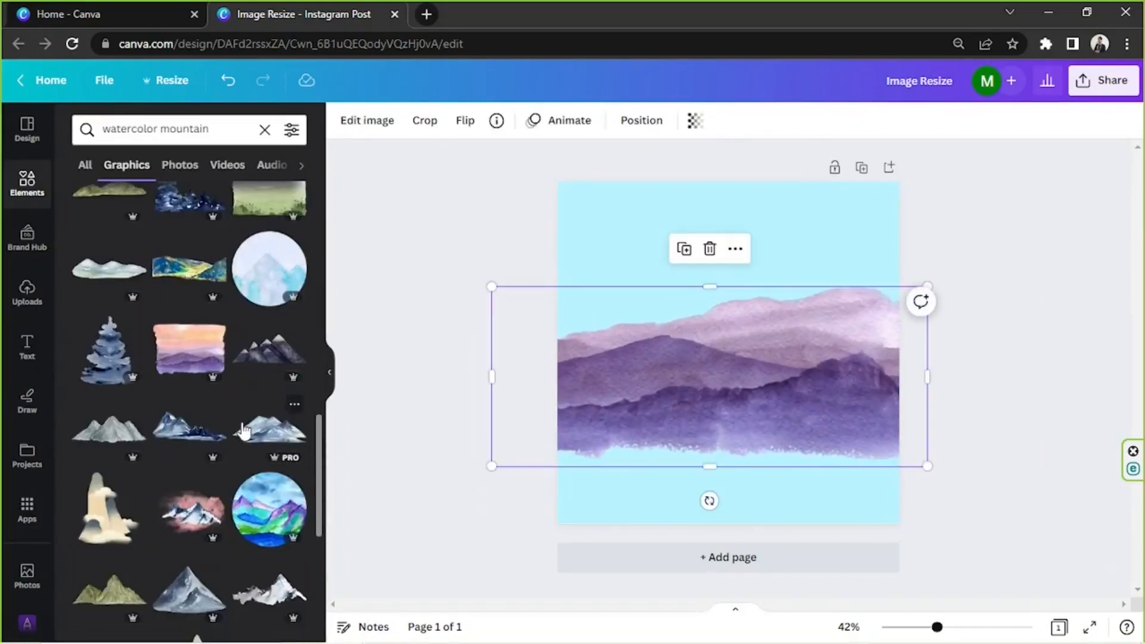
scroll(190, 372, up, 2)
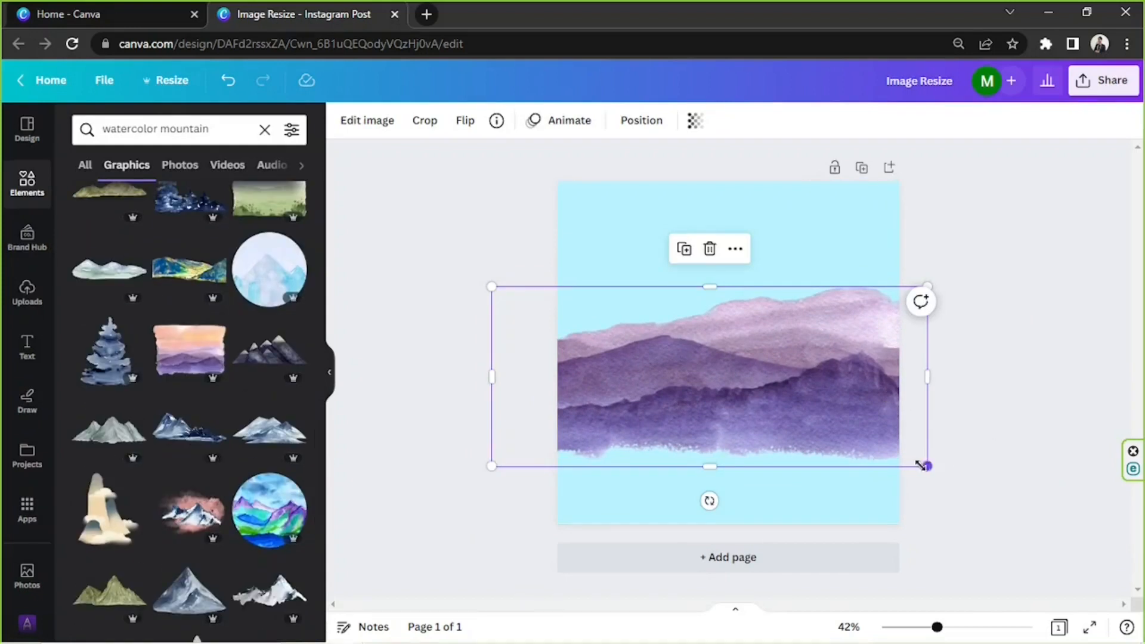
drag(921, 464, 908, 460)
drag(491, 460, 537, 440)
Step: Add the winter forest scene with house and moon, enlarge it and align it along the page's lower edge
scroll(178, 453, down, 3)
scroll(179, 453, down, 5)
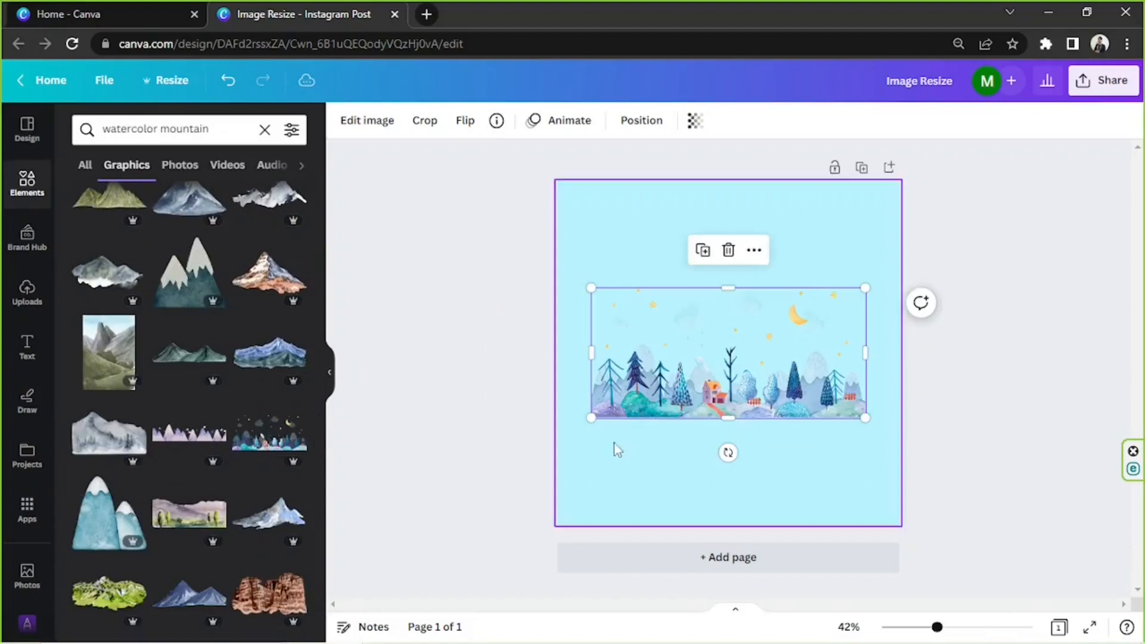
drag(865, 414, 1068, 535)
drag(1016, 460, 775, 358)
Step: Change the page background from light blue to pink
click(345, 122)
click(88, 212)
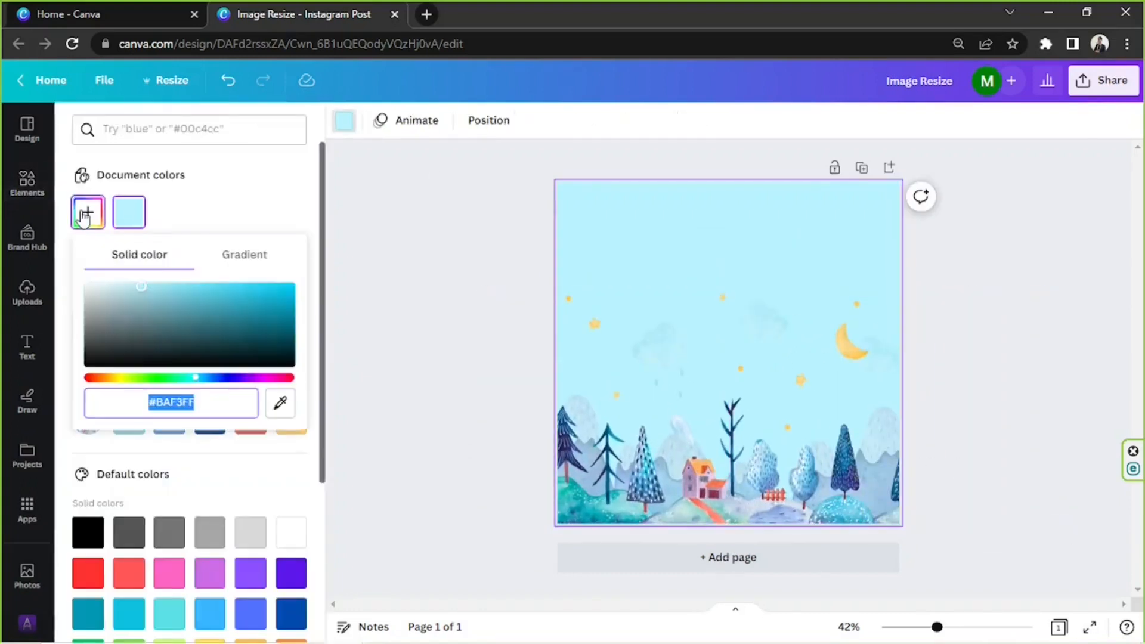
drag(189, 378, 274, 382)
click(632, 437)
Step: Enlarge the winter forest scene further and reposition it along the page's lower edge
drag(972, 294, 1063, 251)
drag(991, 386, 1006, 391)
click(991, 225)
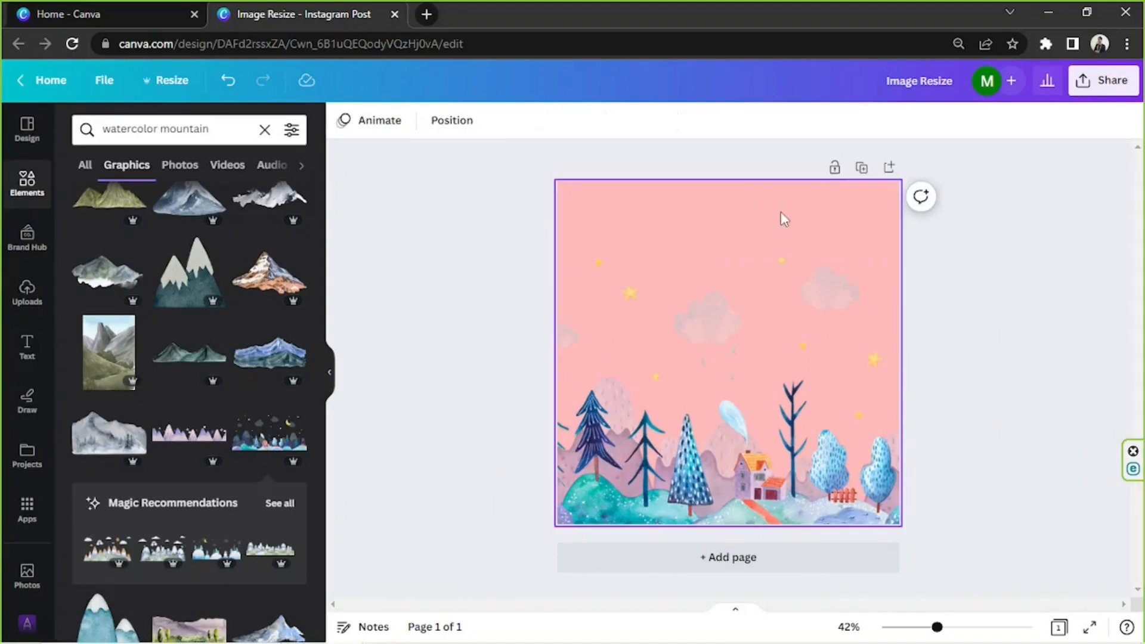
Step: Search the graphics for "gradient", add the purple fading gradient, turn it vertical and enlarge it over the whole page
click(221, 129)
text(gar)
key(BackSpace)
key(BackSpace)
text(radient)
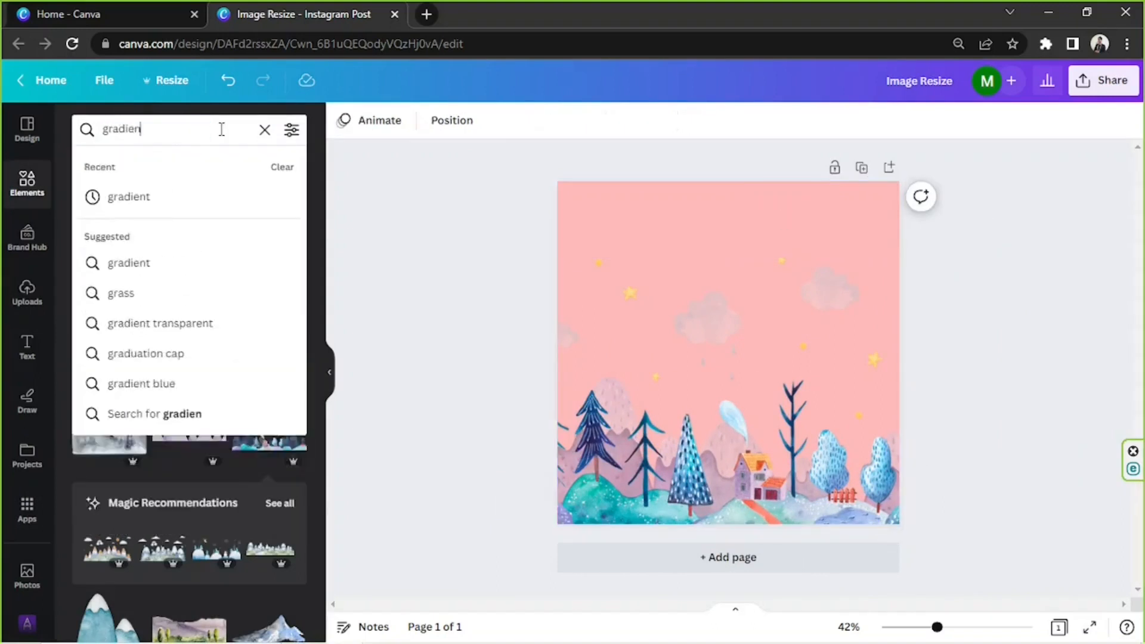
key(Return)
click(261, 276)
drag(728, 456, 601, 358)
drag(796, 428, 942, 524)
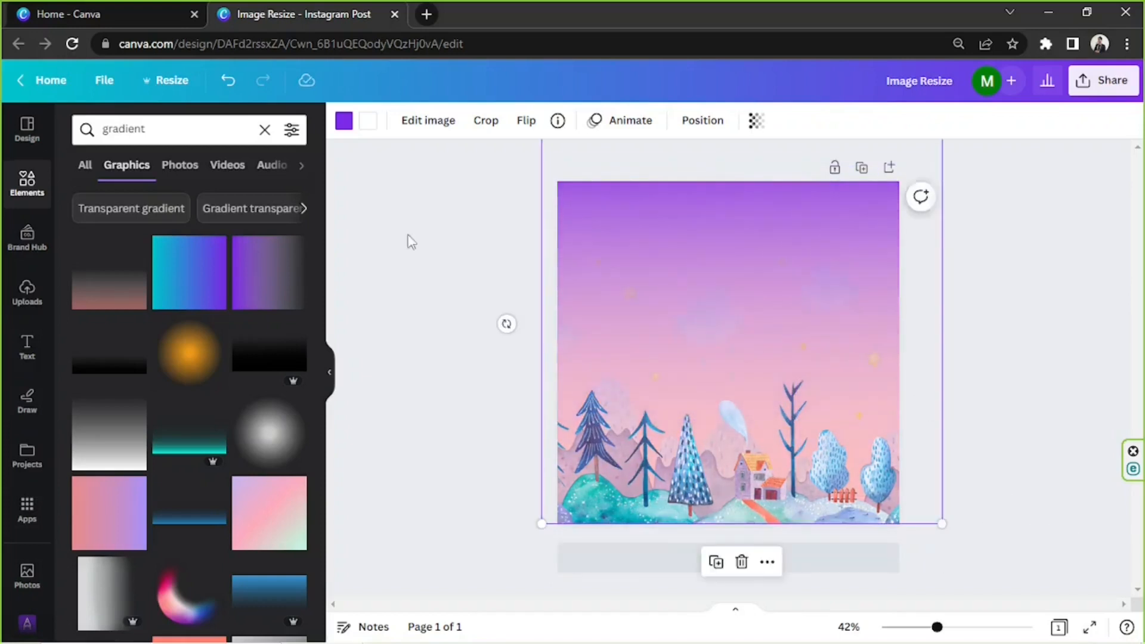
Step: Try dark blue and violet shades, including #3700BD, for the gradient's purple colour
click(344, 121)
click(87, 211)
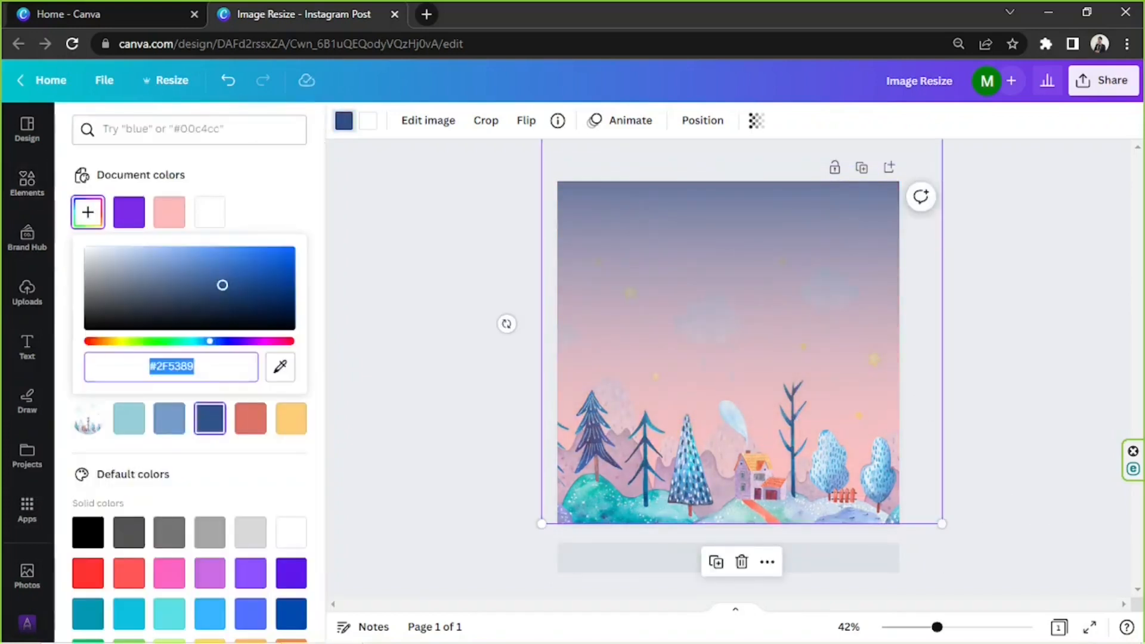
drag(209, 341, 238, 341)
click(121, 221)
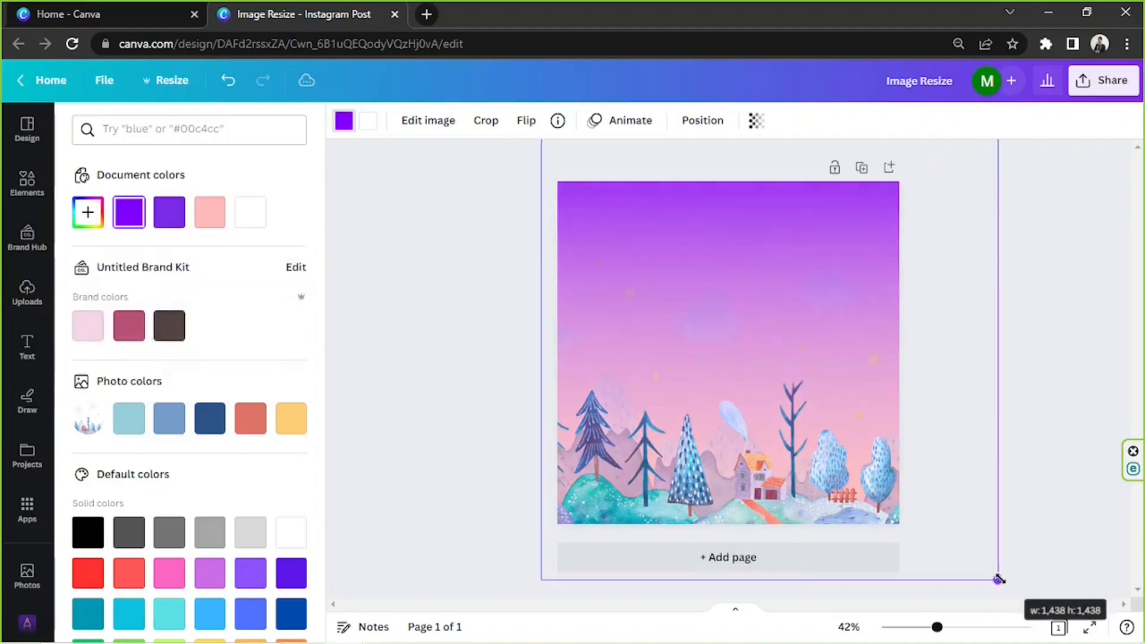
click(121, 221)
drag(292, 287, 290, 268)
drag(241, 348, 237, 349)
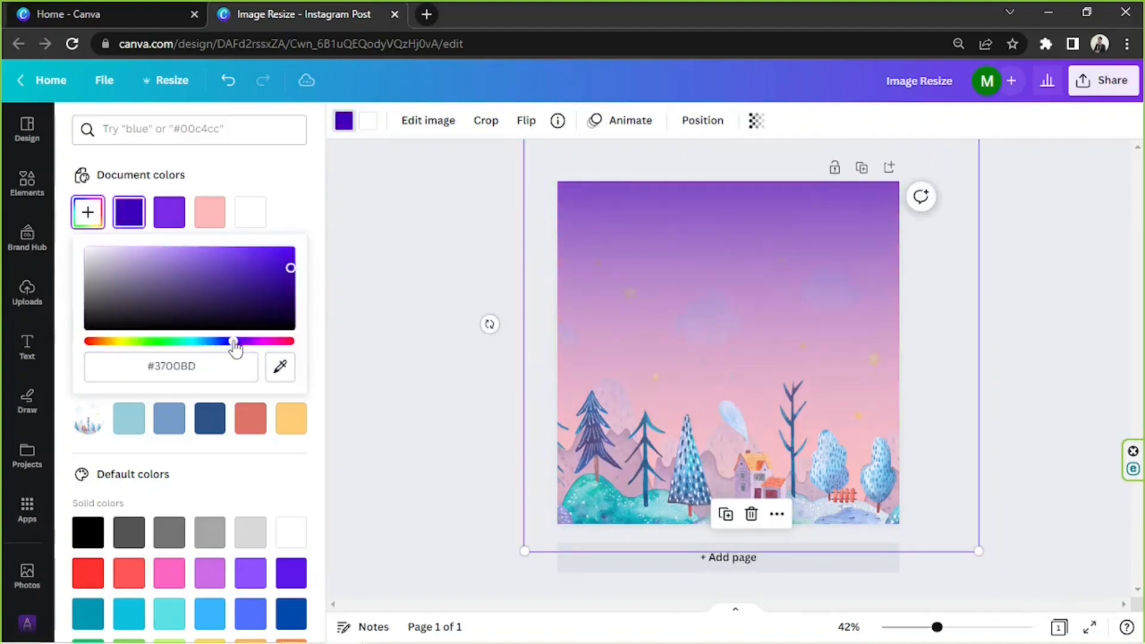
Step: Recolour the gradient with the light orange from the photo colours and adjust its transparency
drag(293, 259, 67, 189)
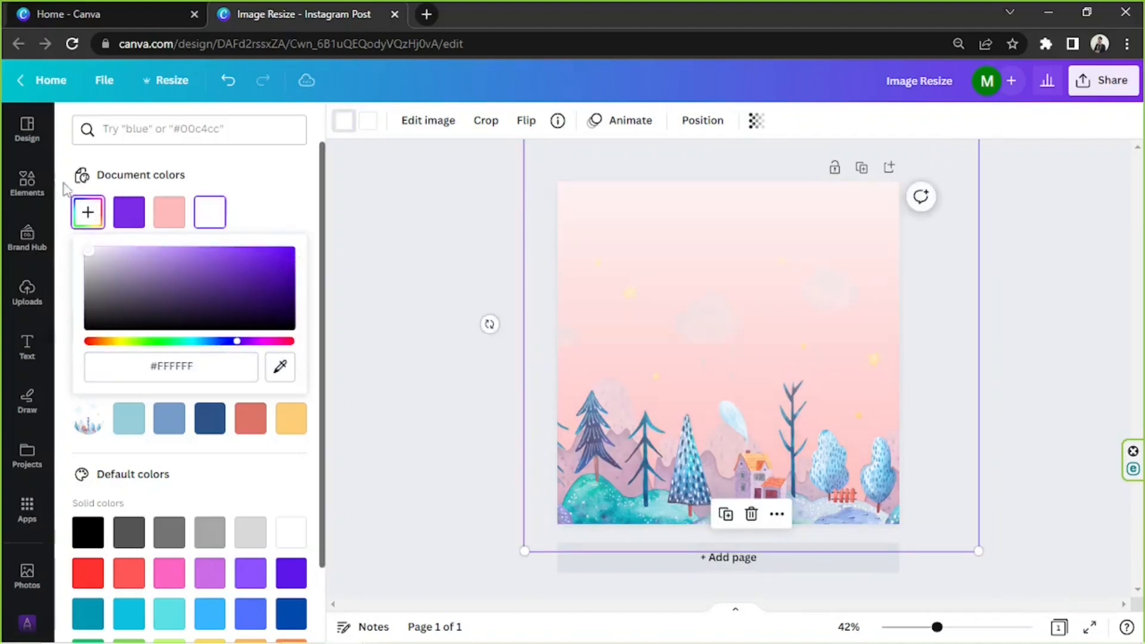
drag(205, 187, 170, 244)
click(291, 419)
mouse_move(936, 628)
mouse_down()
mouse_move(920, 627)
mouse_move(943, 629)
mouse_up()
click(757, 121)
click(743, 160)
click(992, 445)
Step: Clear the element search and move the winter forest scene up, leaving a pink band below it
click(265, 131)
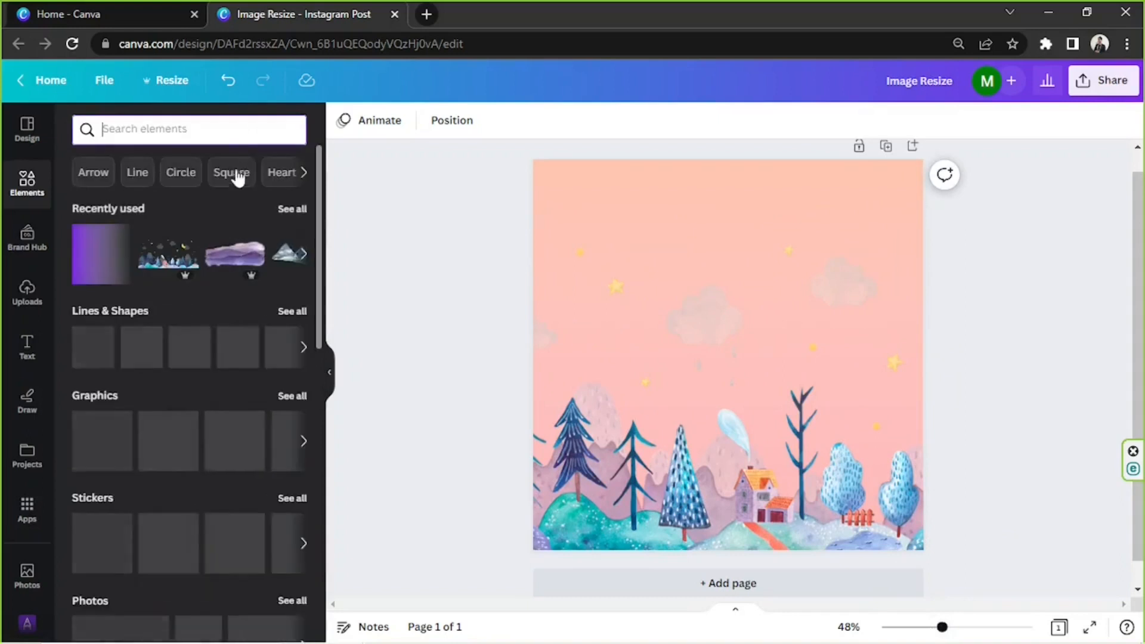
drag(654, 529, 654, 445)
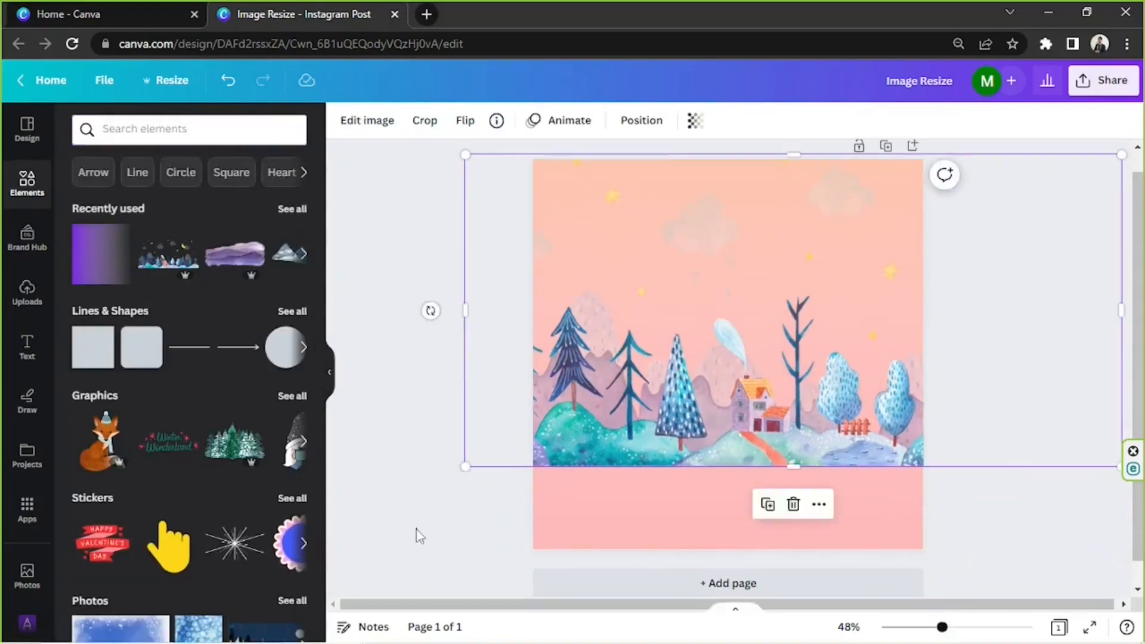
click(163, 131)
text(mount)
key(BackSpace)
key(BackSpace)
key(BackSpace)
key(BackSpace)
key(BackSpace)
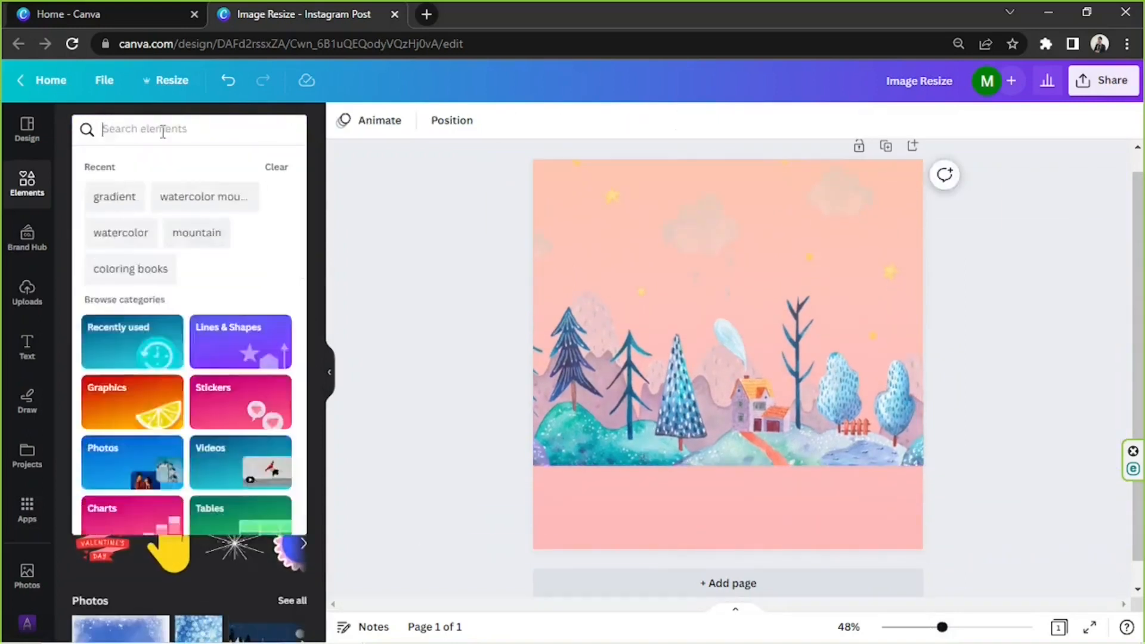
Step: Search the element graphics for "ground watercolor"
text(ground)
key(Return)
click(146, 160)
click(189, 133)
text(watercolor)
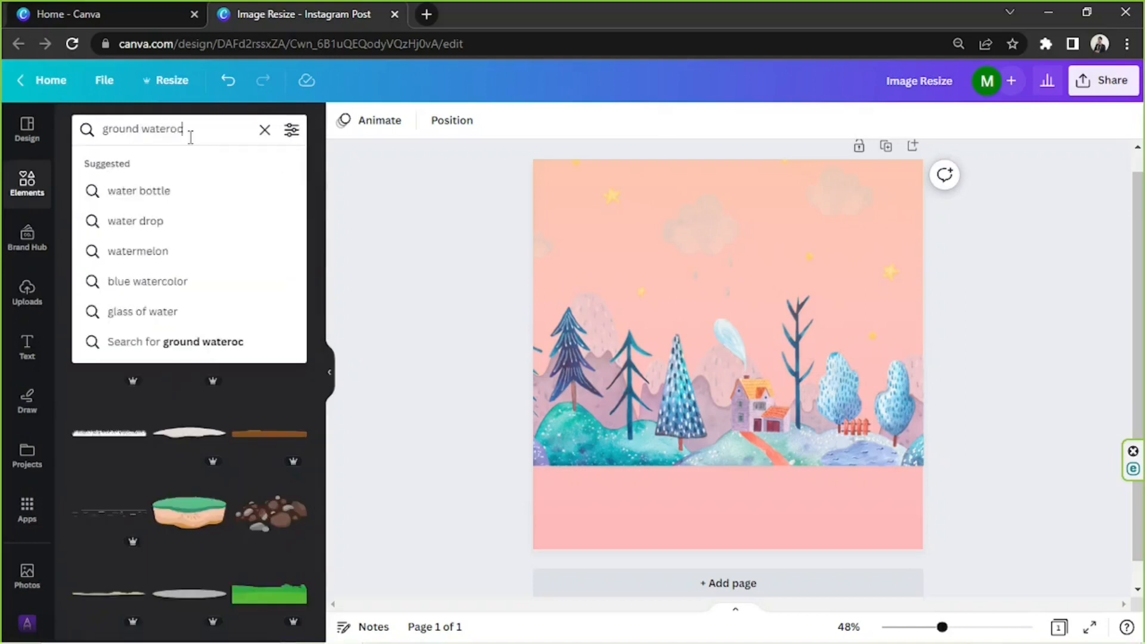
key(Return)
Step: Add the yellow-green watercolor grass graphic, enlarge it past the page width and lay it over the pink band below the forest
click(269, 434)
drag(728, 365, 649, 520)
drag(805, 578, 998, 632)
drag(932, 487, 934, 494)
drag(1033, 559, 1031, 537)
scroll(998, 468, down, 1)
drag(1031, 453, 1028, 575)
scroll(200, 335, down, 3)
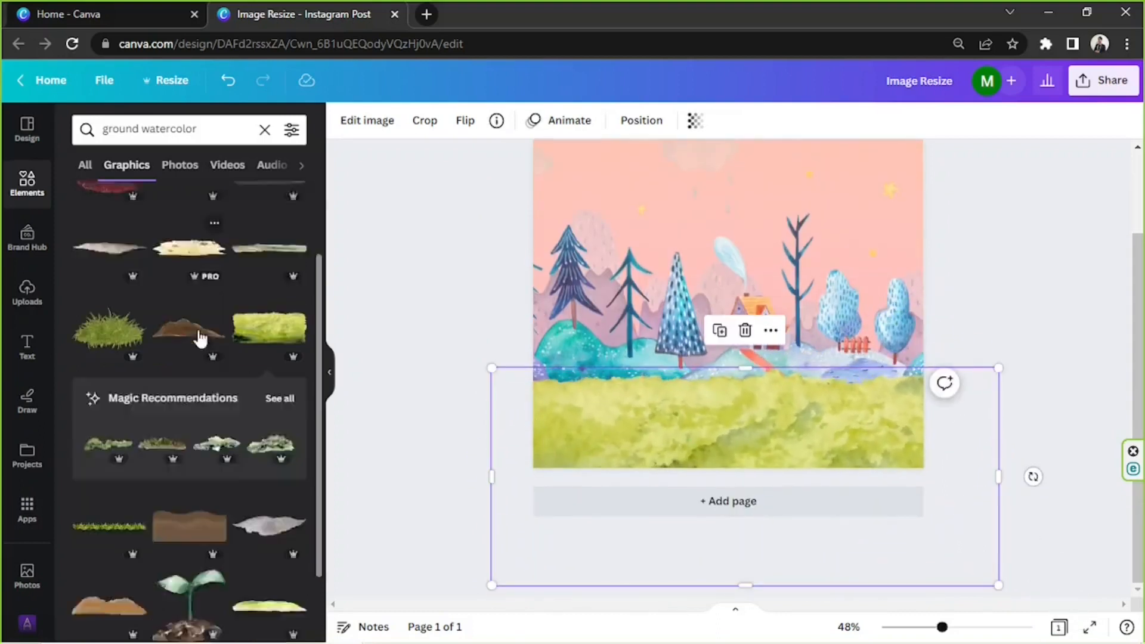
Step: Browse the grass graphic's magic recommendations and the remaining ground watercolor graphics for a suitable foreground
click(280, 304)
scroll(153, 452, down, 3)
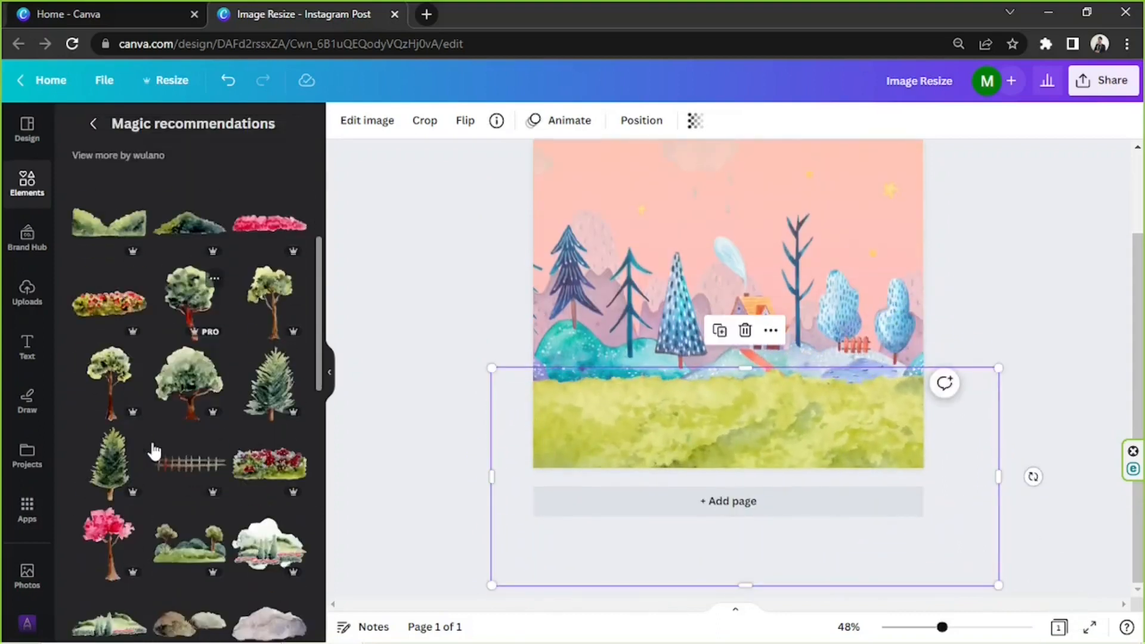
scroll(154, 451, down, 10)
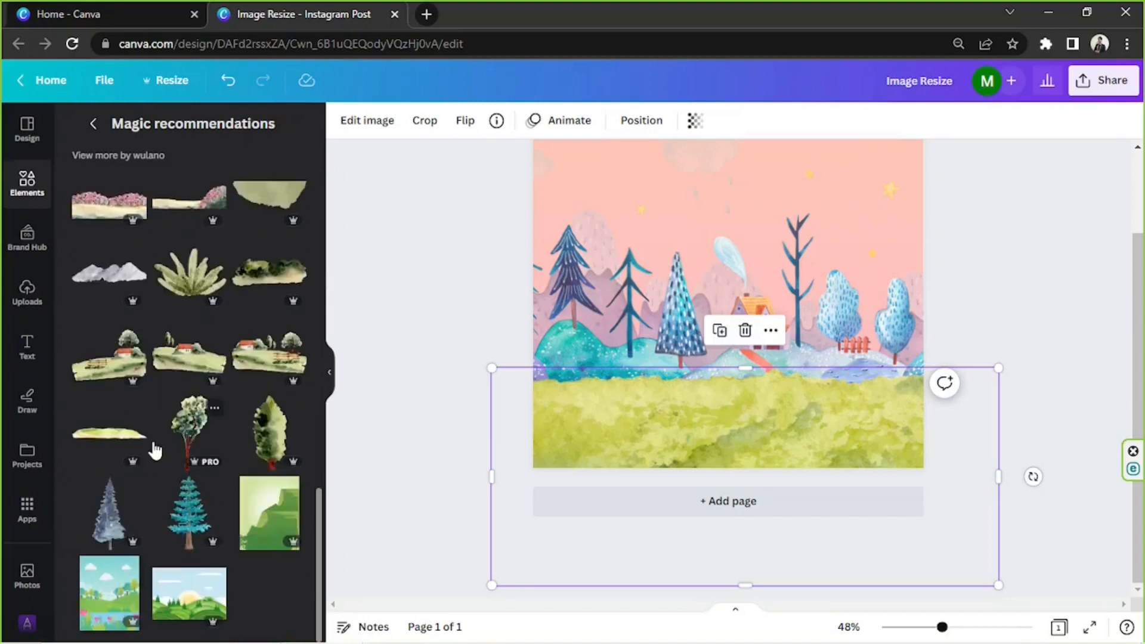
scroll(157, 448, up, 10)
click(93, 124)
scroll(141, 366, down, 15)
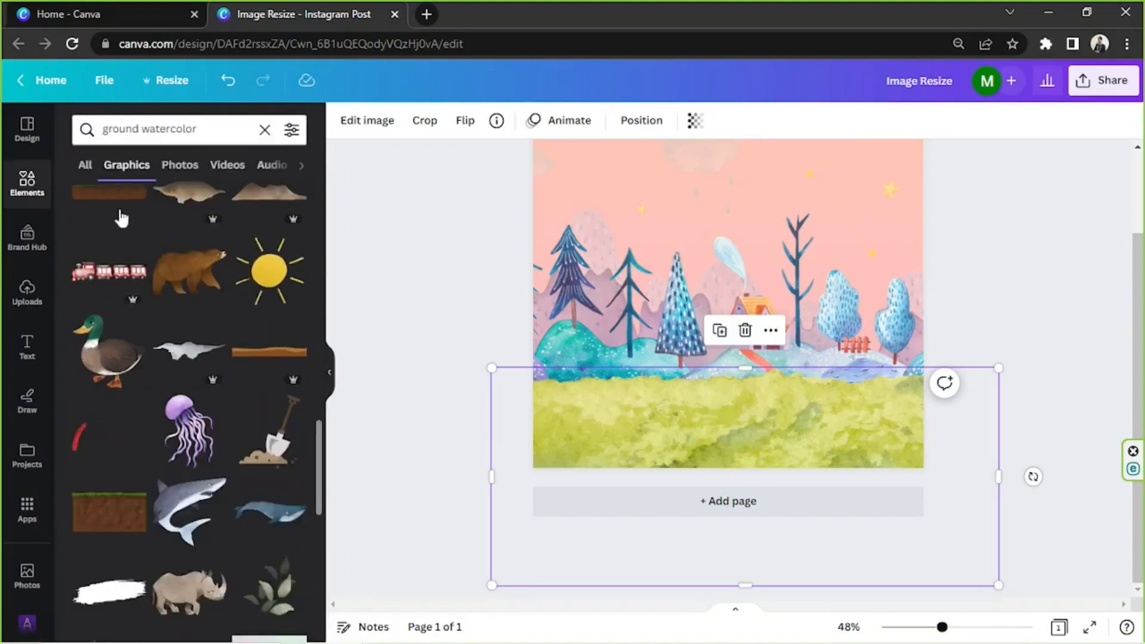
scroll(242, 245, up, 15)
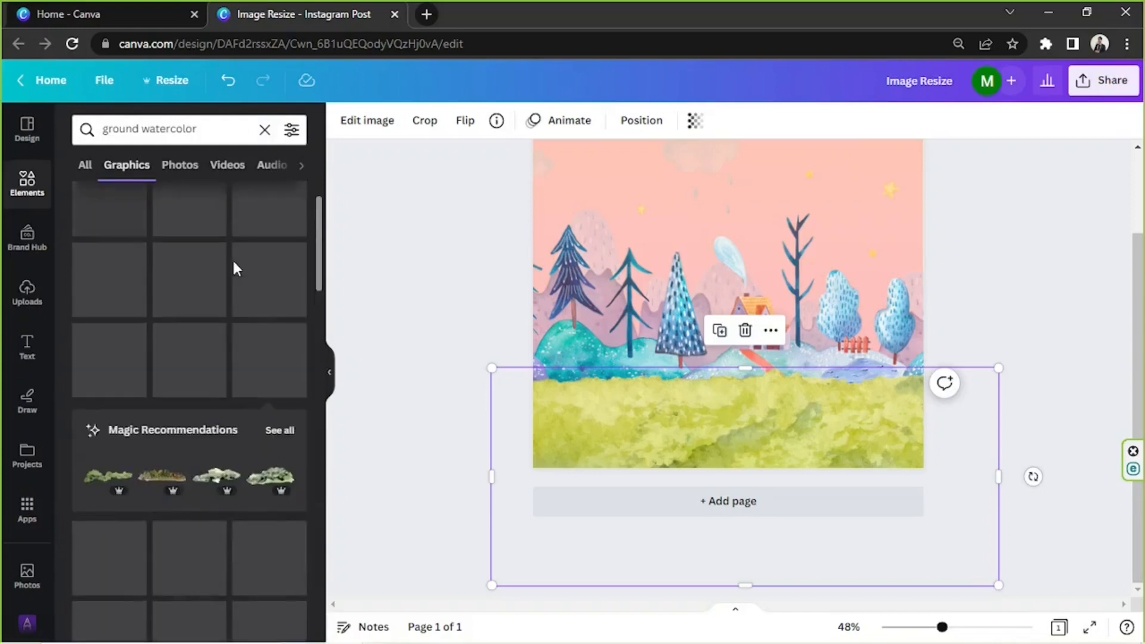
Step: Try the pale sandy ground graphic over the lower page, then delete both it and the yellow-green grass
click(206, 278)
scroll(726, 456, up, 1)
drag(740, 329, 647, 486)
mouse_move(721, 489)
mouse_down()
mouse_move(706, 499)
mouse_move(708, 474)
mouse_up()
key(Delete)
click(656, 481)
key(Delete)
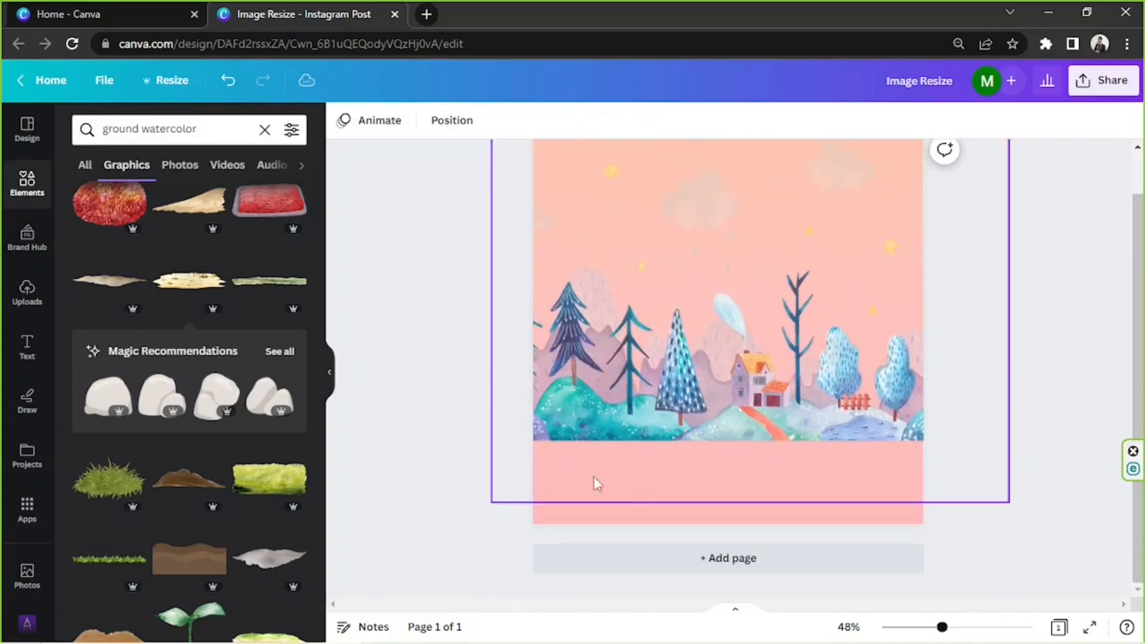
Step: Add the light green and sand ground strip, widen it beyond both page edges and place it along the base of the forest scene
scroll(266, 325, down, 5)
click(268, 376)
mouse_move(706, 308)
mouse_down()
mouse_move(706, 424)
mouse_move(706, 287)
mouse_up()
key(ctrl+z)
drag(743, 387, 656, 499)
drag(800, 465, 1112, 510)
drag(1029, 469, 905, 451)
drag(988, 492, 1111, 511)
drag(1076, 503, 793, 455)
drag(657, 416, 841, 457)
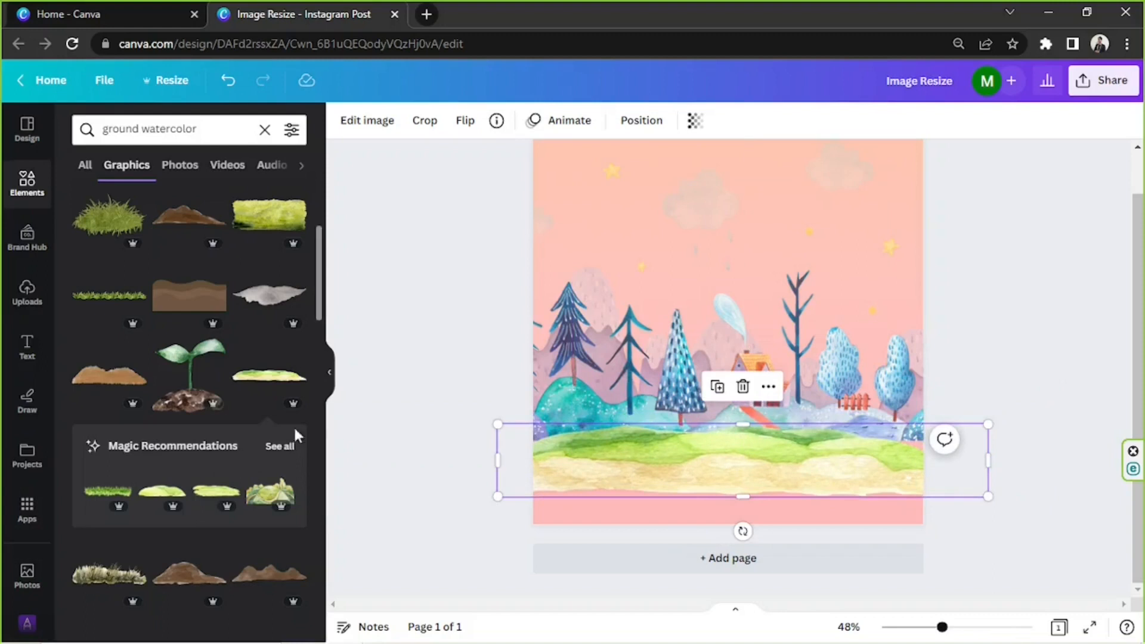
Step: Add the rounded green hill from the strip's magic recommendations, enlarge it and place it over the pink area below the strip
click(280, 446)
click(109, 310)
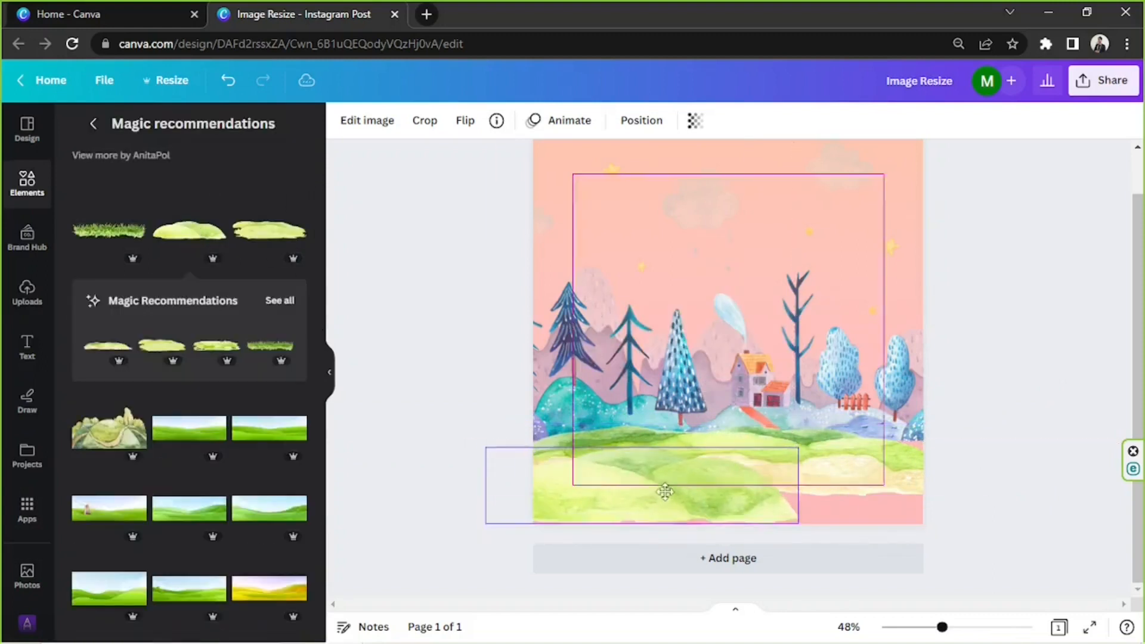
drag(729, 325, 729, 529)
drag(799, 448, 827, 441)
drag(751, 492, 951, 496)
Step: Flip the green hill graphic and shift it to cover the rest of the pink band on the page
click(629, 418)
click(465, 120)
click(537, 159)
drag(841, 498, 865, 490)
click(1012, 352)
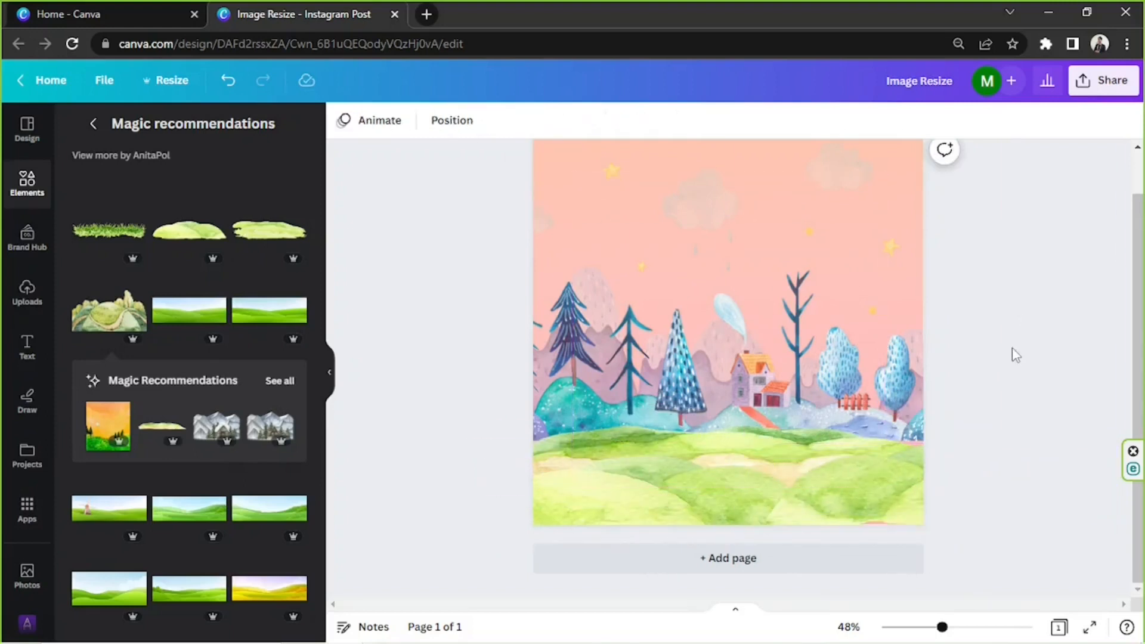
Step: Return to the element search and look for "girl" among the graphics
click(93, 123)
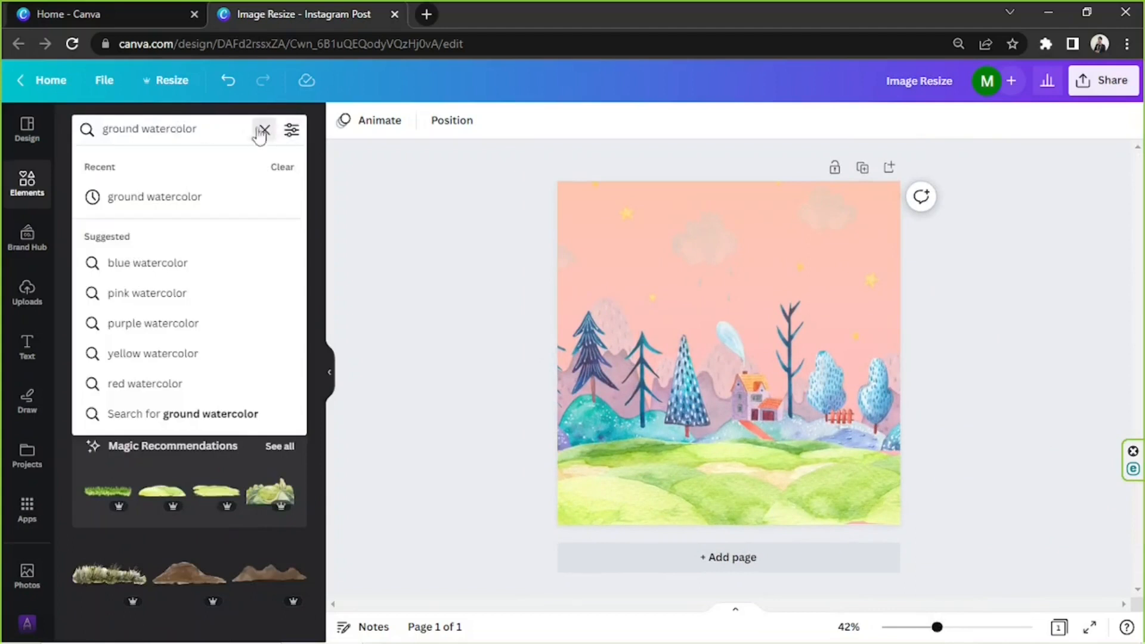
click(261, 128)
text(girl)
key(Return)
click(128, 167)
scroll(243, 265, down, 5)
scroll(243, 264, up, 3)
Step: Try the girl in the pink dress with flowers and one of her recommended graphics on the page, deleting both
drag(109, 441, 716, 417)
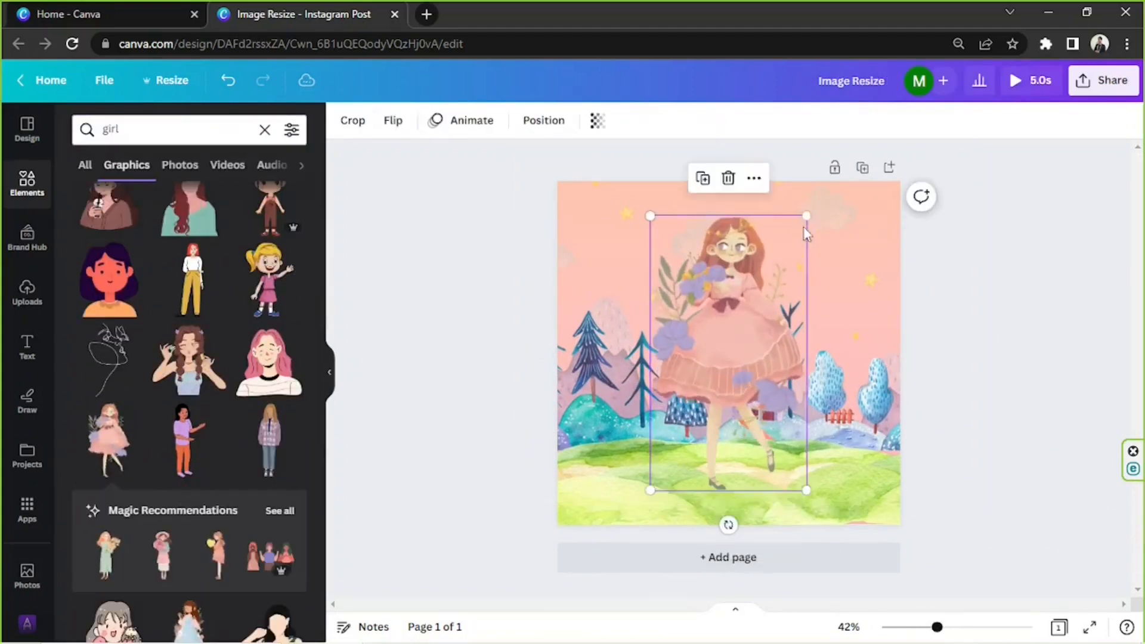
key(Delete)
click(280, 511)
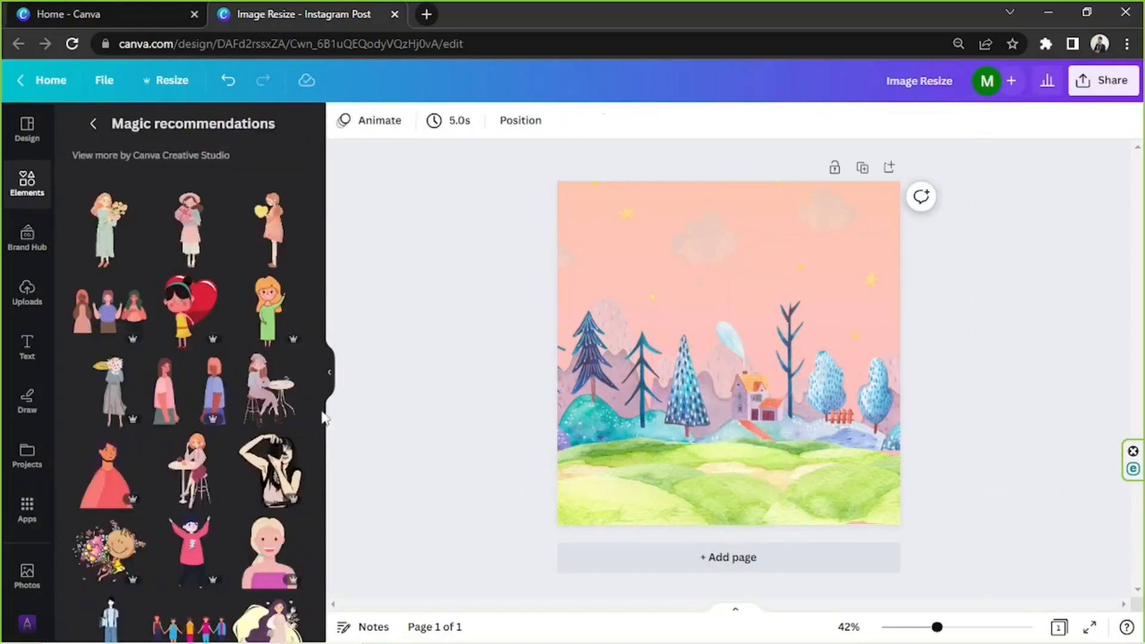
scroll(283, 426, down, 5)
click(266, 224)
key(Delete)
scroll(244, 339, down, 8)
scroll(244, 340, up, 10)
scroll(243, 340, up, 3)
click(93, 124)
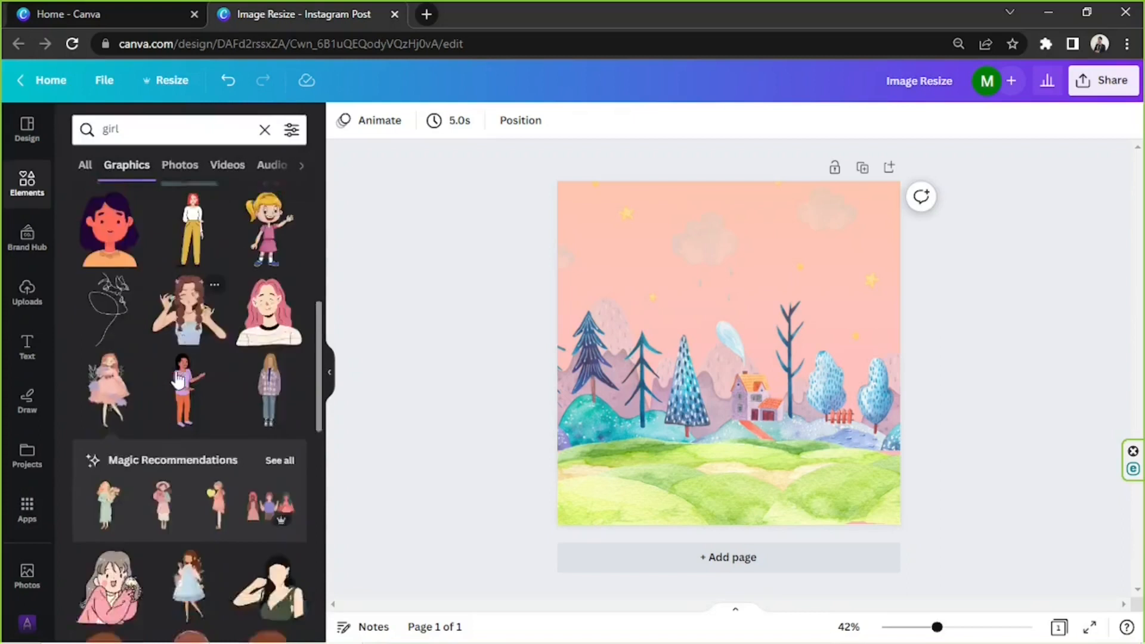
Step: Add the girl in the green striped dress, delete her and show all magic recommendations based on her
click(170, 475)
key(Delete)
click(279, 526)
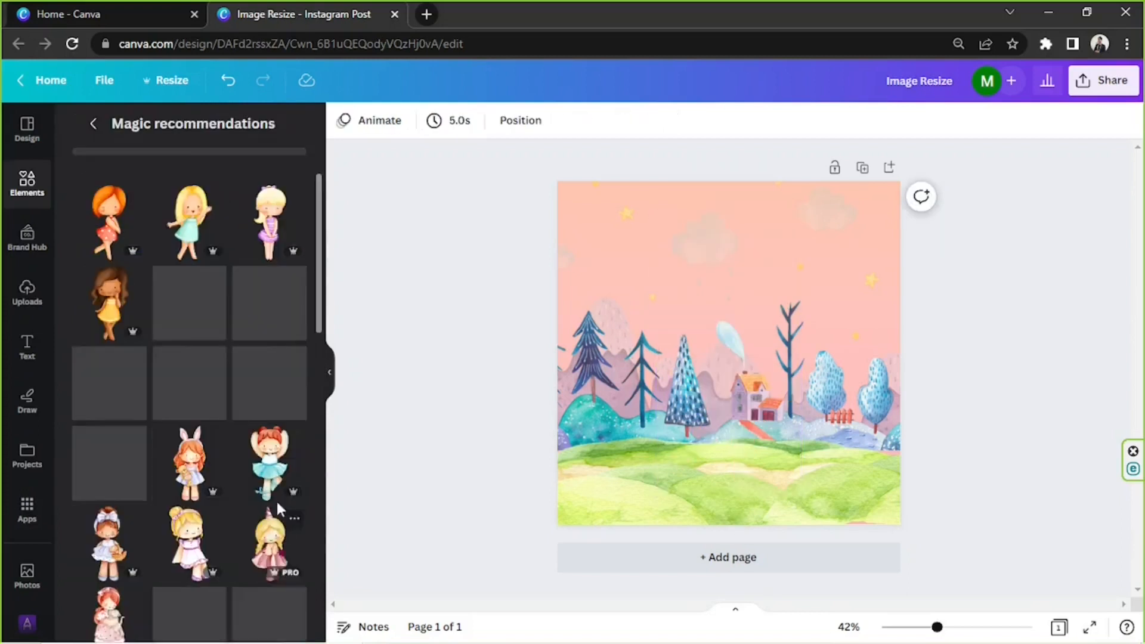
Step: Try the brown-haired girl in the yellow dress on the page and delete her again
click(109, 309)
key(Delete)
drag(109, 309, 726, 421)
scroll(228, 453, down, 3)
key(Delete)
Step: Add the red-haired girl with bunny ears and teddy bear, enlarge her and centre her over the landscape
click(197, 382)
mouse_move(787, 215)
mouse_down()
mouse_move(739, 332)
mouse_move(787, 217)
mouse_up()
drag(716, 376, 710, 437)
drag(776, 285, 799, 221)
scroll(247, 424, down, 5)
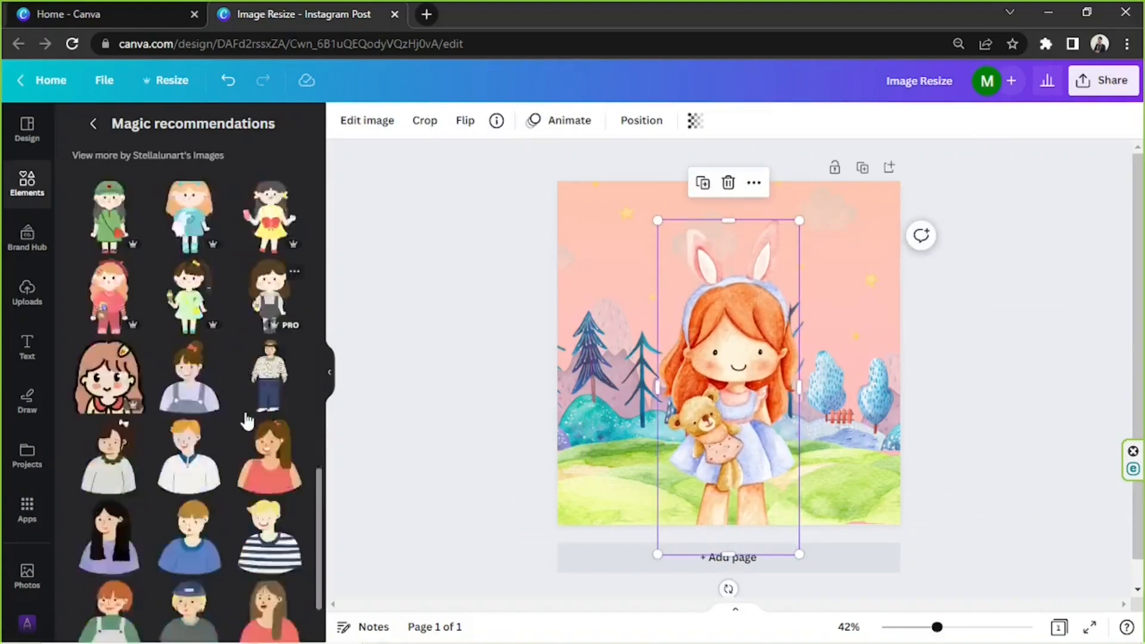
scroll(247, 421, up, 15)
drag(799, 220, 790, 245)
drag(743, 375, 748, 372)
scroll(263, 325, down, 10)
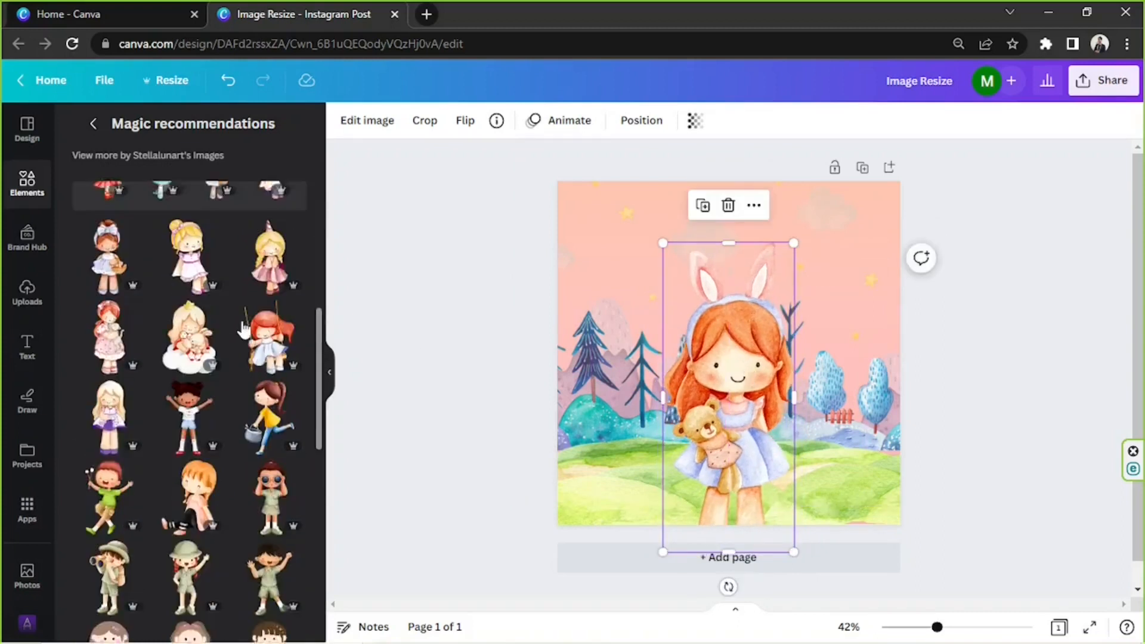
scroll(251, 325, up, 9)
scroll(247, 325, up, 1)
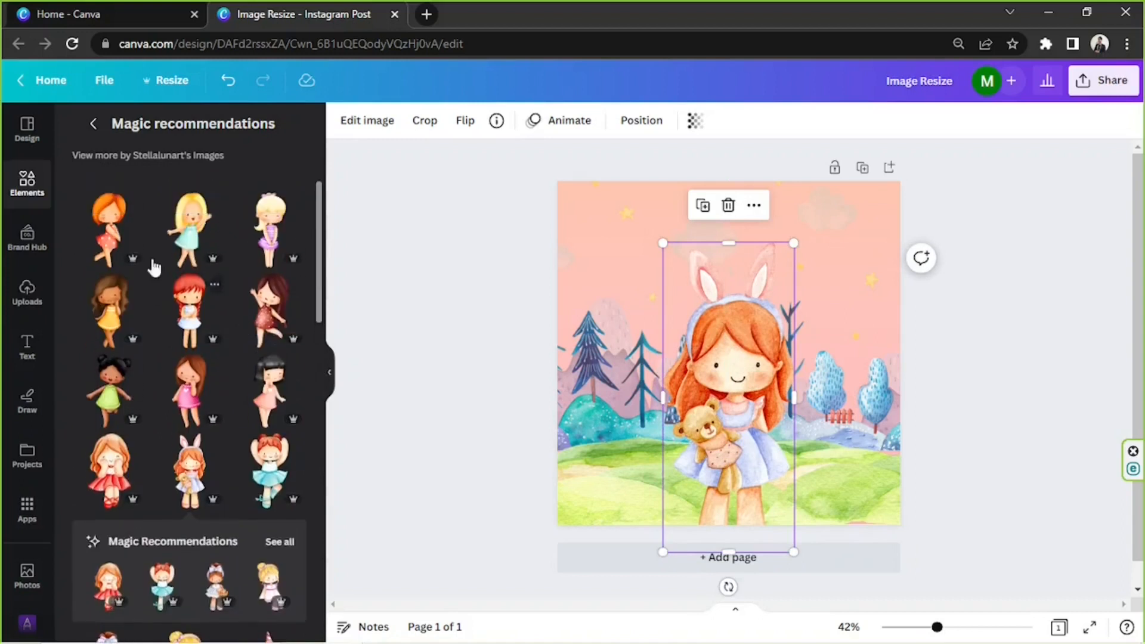
Step: Open the shadow effects for the bunny-eared girl and choose Glow
click(356, 122)
scroll(250, 369, down, 2)
click(267, 379)
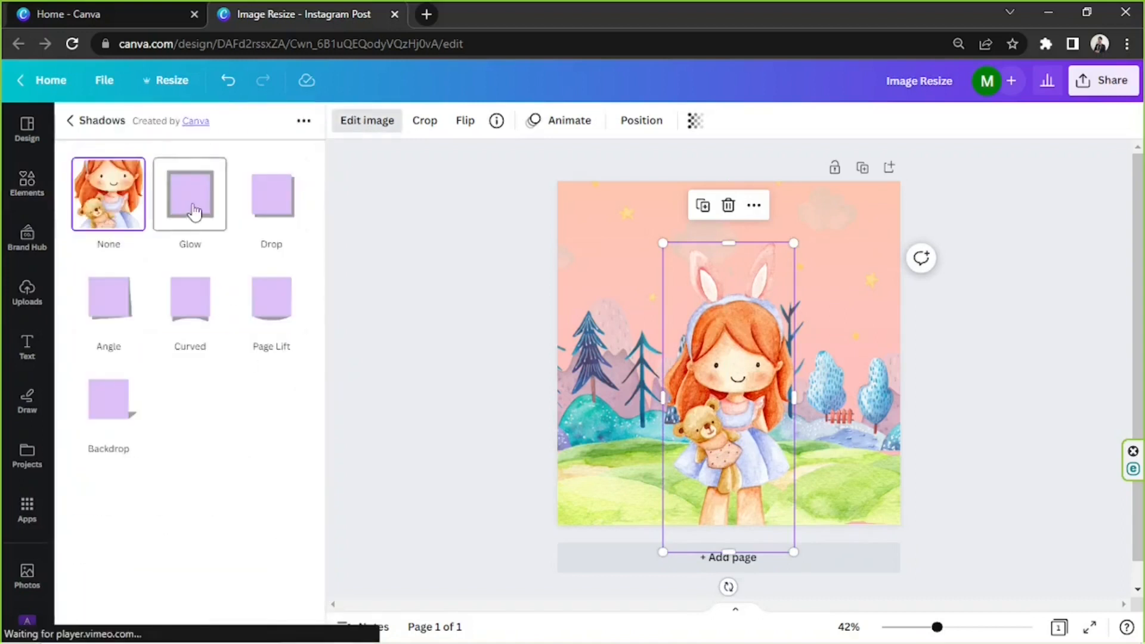
click(190, 194)
Step: Try the Drop, Backdrop and Page Lift shadows on the bunny-eared girl
click(263, 208)
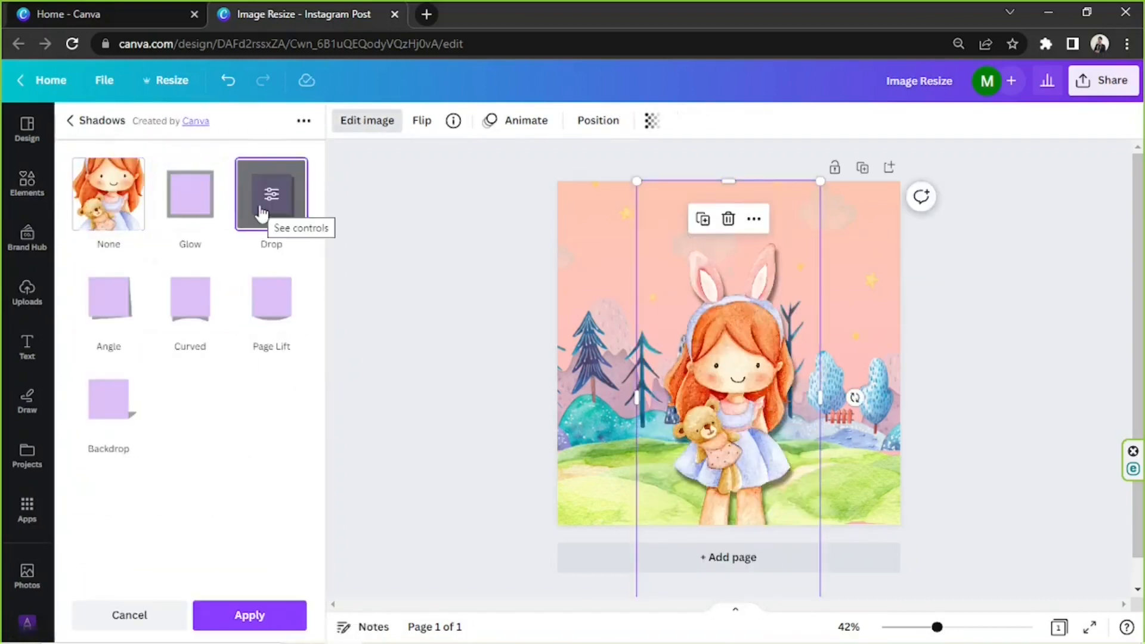
click(117, 423)
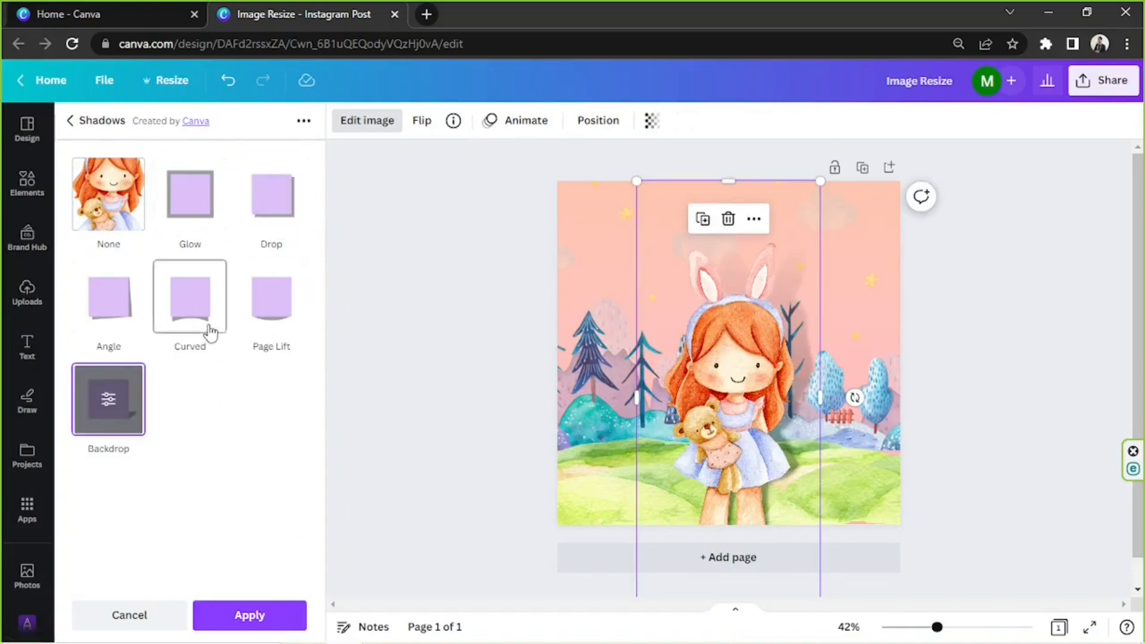
click(258, 319)
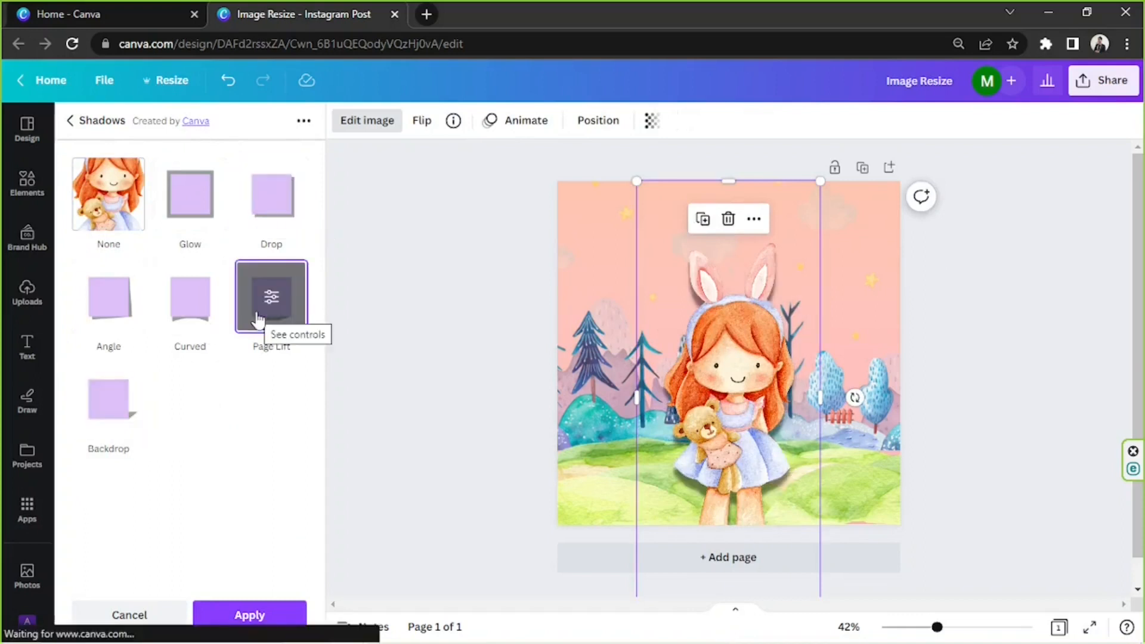
click(261, 220)
Step: Give the bunny-eared girl a Glow shadow with the blur set to 20
click(170, 218)
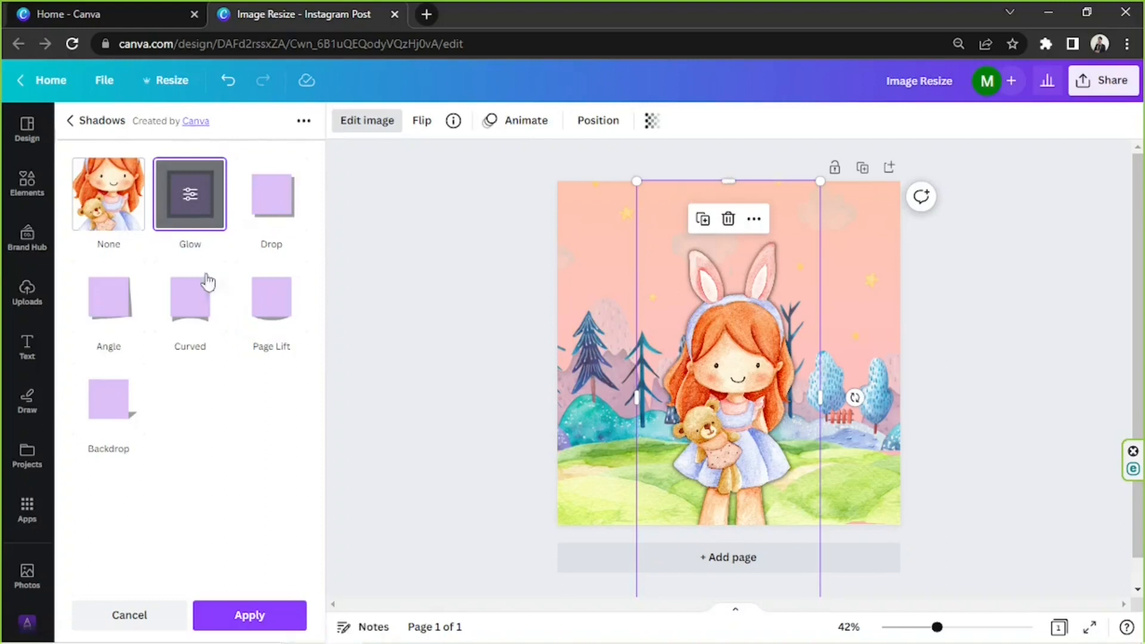
click(118, 225)
click(184, 188)
click(185, 192)
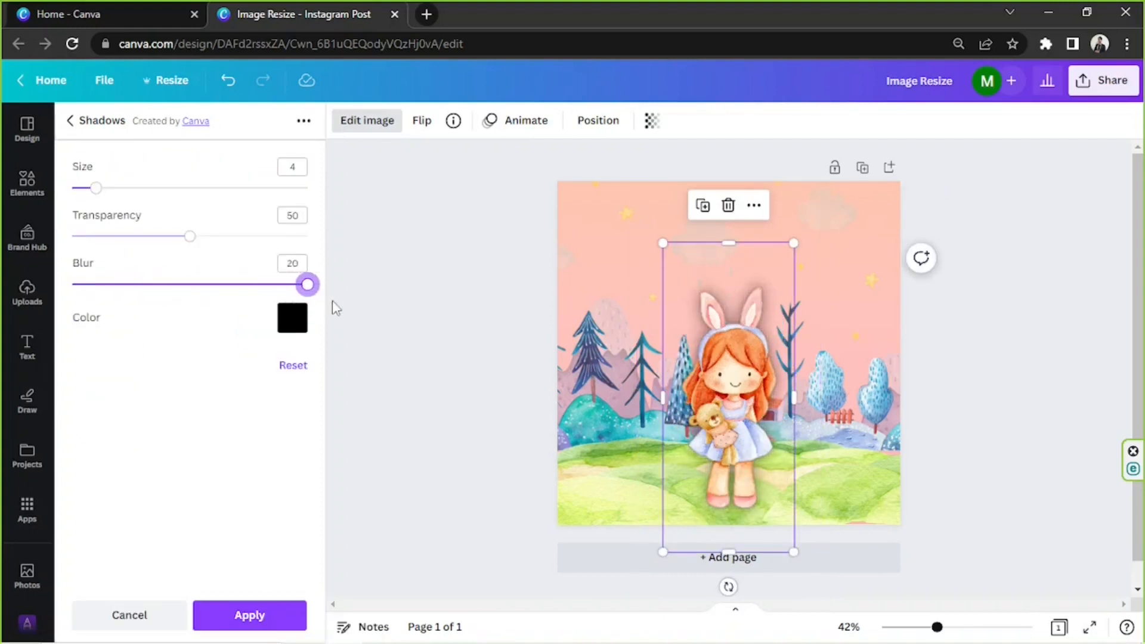
Step: Resize the glowing bunny-eared girl and position her in the page's centre, standing on the green hills
drag(794, 243, 864, 207)
drag(745, 230, 741, 182)
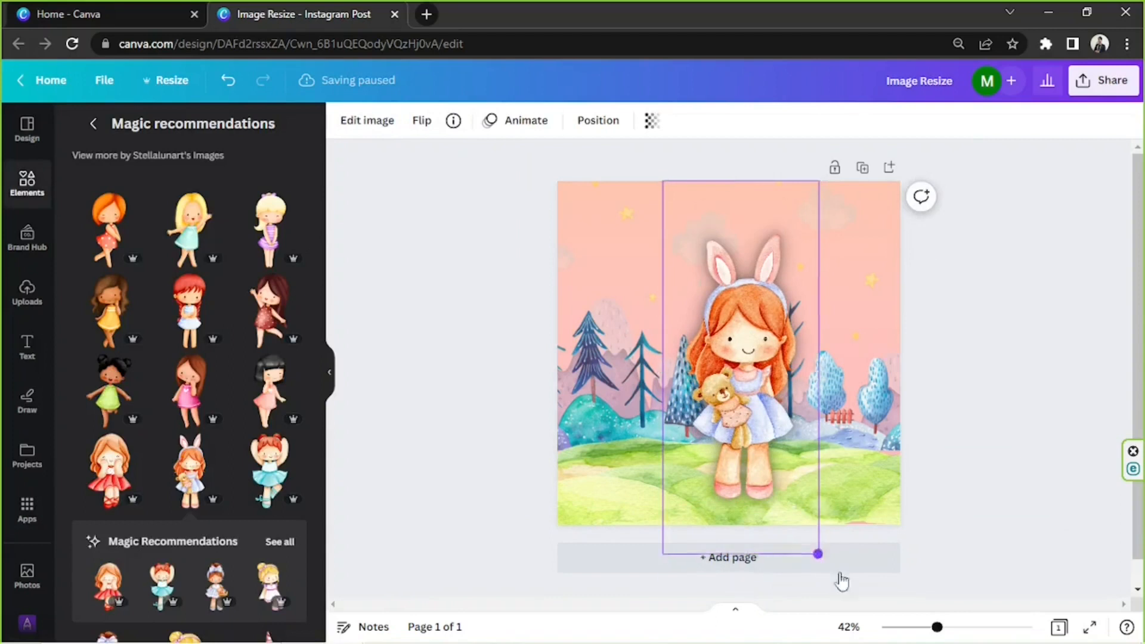
drag(793, 479, 756, 378)
click(1006, 290)
Step: Fade the winter forest scene behind the girl by lowering its transparency value
click(600, 394)
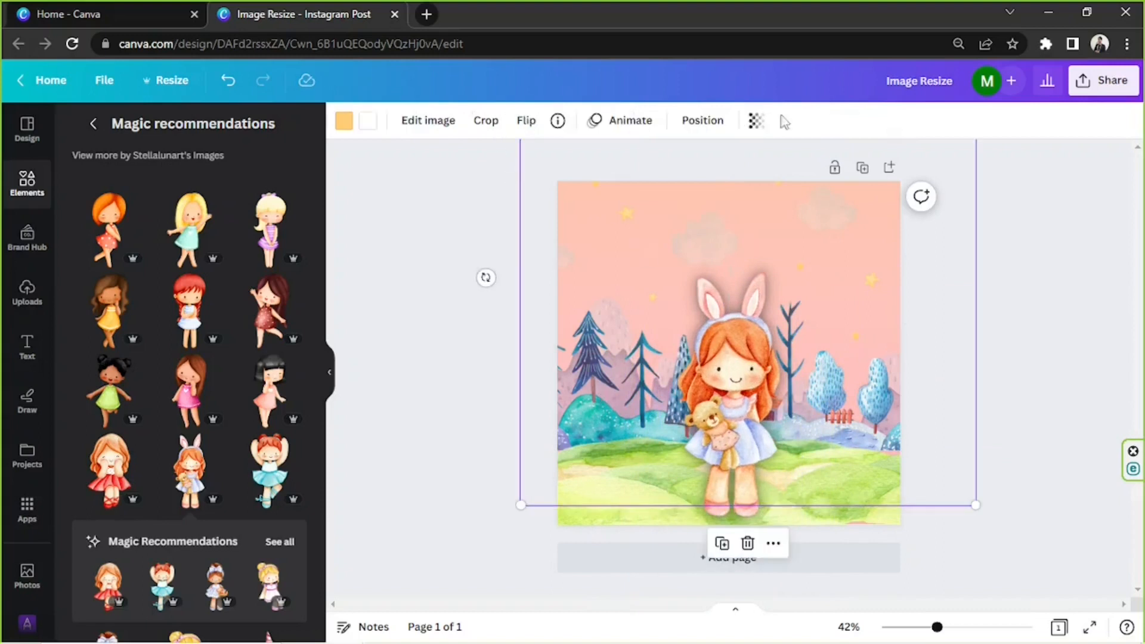
click(755, 120)
click(687, 121)
click(258, 192)
click(561, 388)
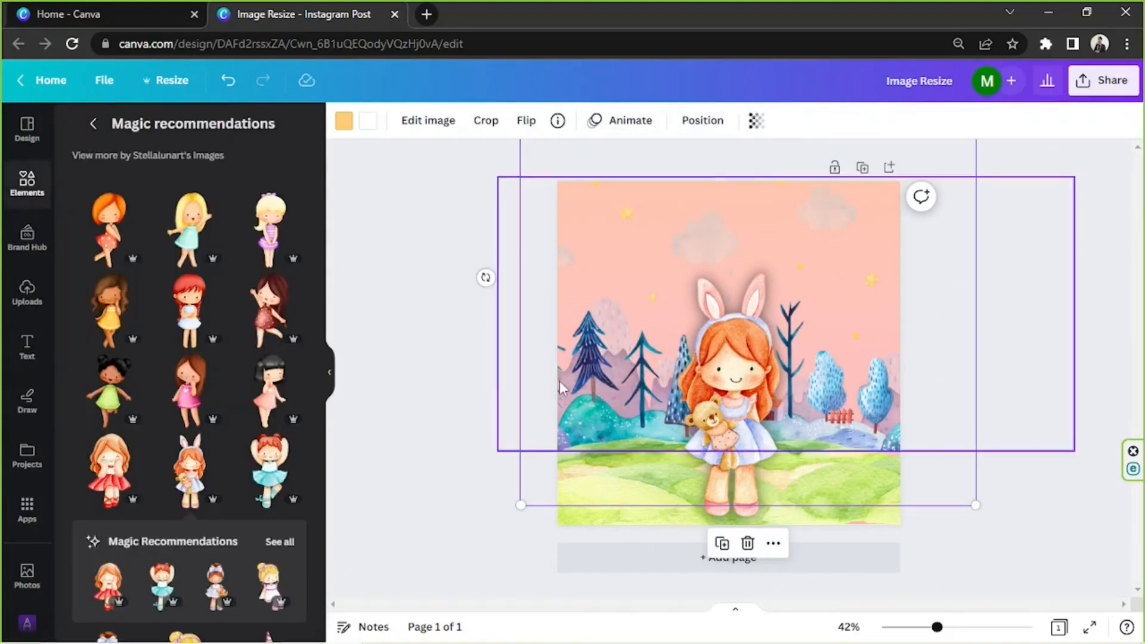
click(695, 121)
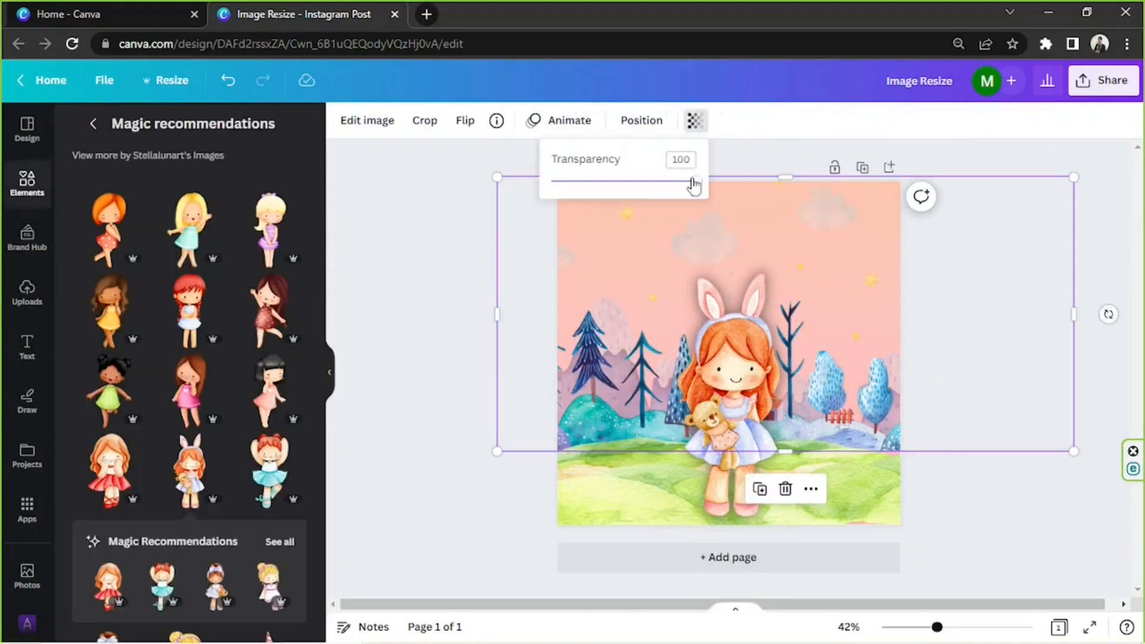
click(467, 488)
Step: Add the text "LITTLE" above the girl at size 57.6 and duplicate it underneath as "Penny"
scroll(164, 255, down, 3)
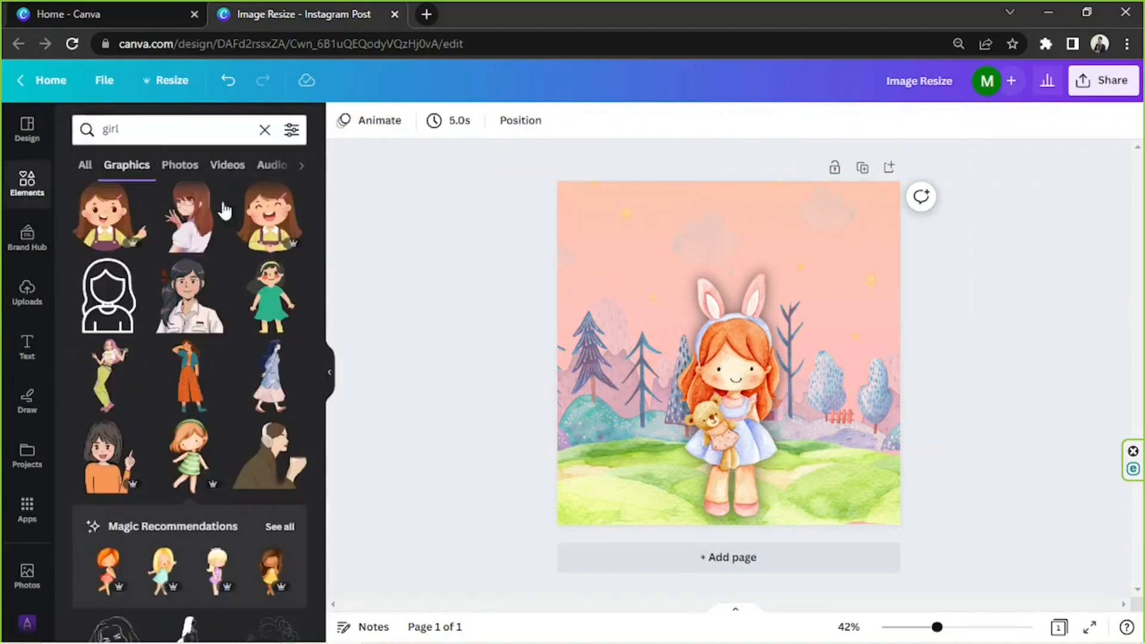
scroll(288, 351, down, 4)
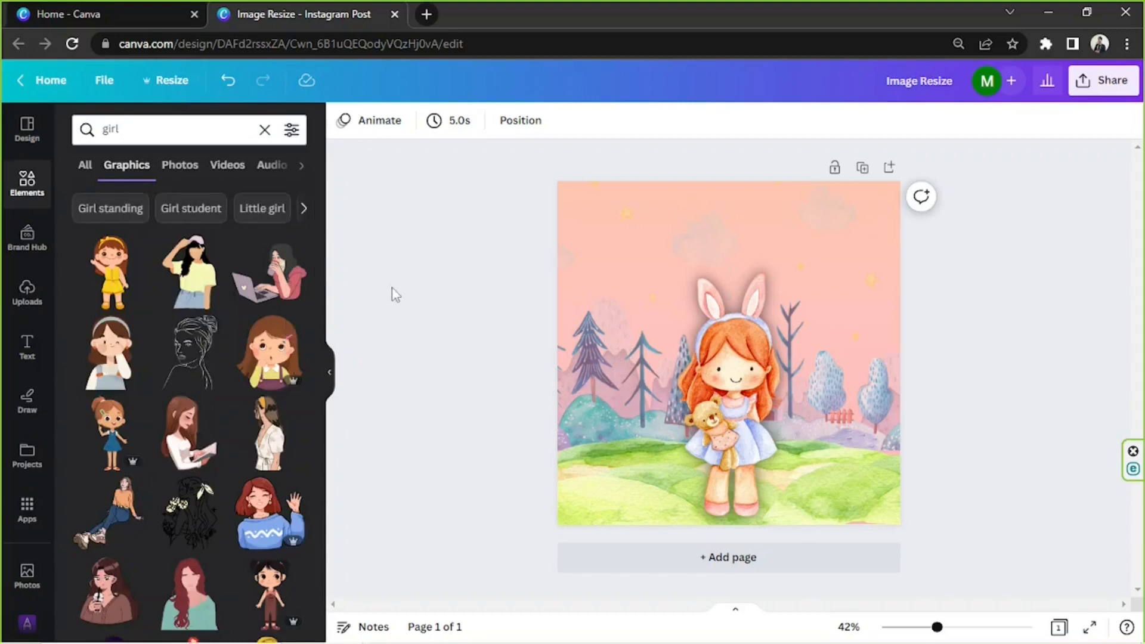
key(t)
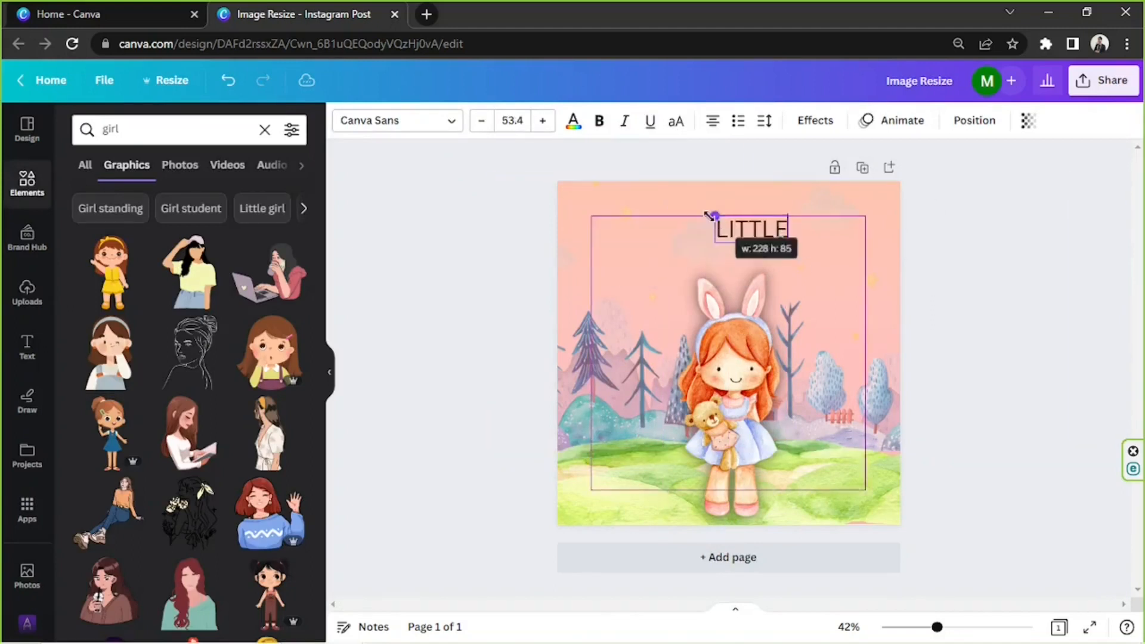
drag(745, 259, 745, 259)
key(ctrl+d)
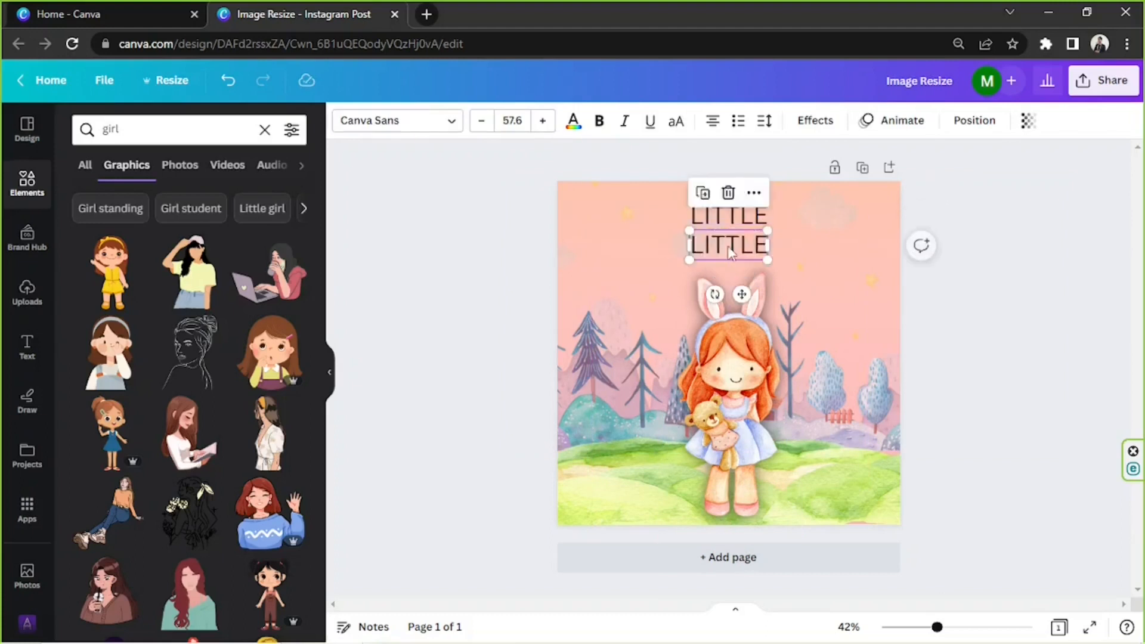
Step: Search the fonts for "handwriting", try several of them and set "LITTLE" in Cup Cakes
click(398, 121)
click(227, 167)
text(handwriting)
click(205, 281)
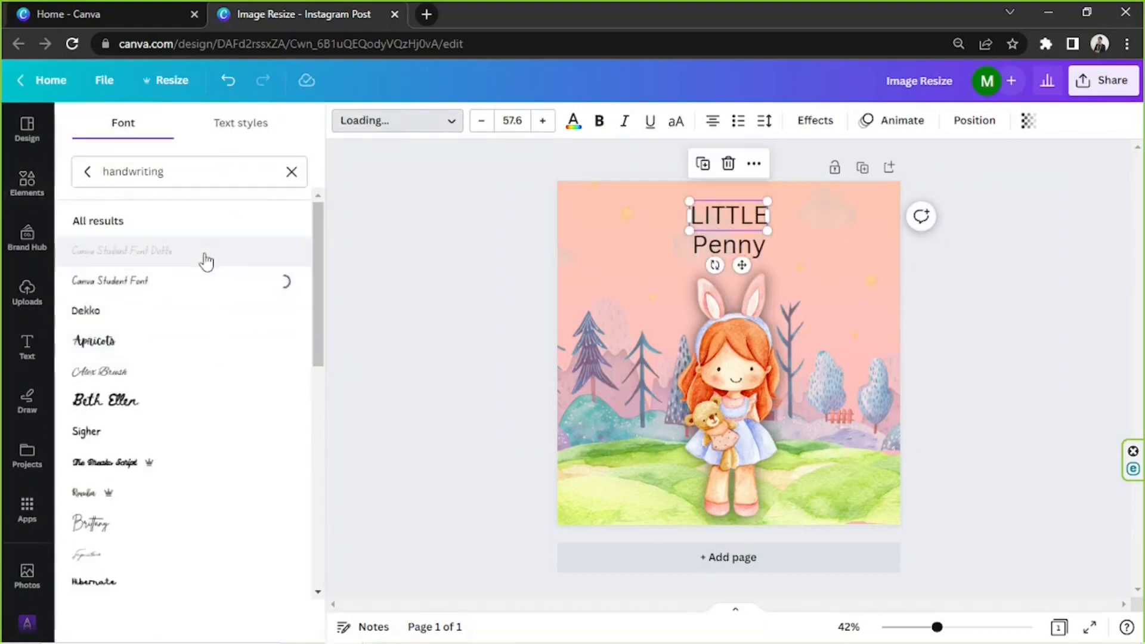
click(182, 433)
scroll(172, 503, down, 3)
click(161, 422)
scroll(161, 421, down, 4)
click(186, 258)
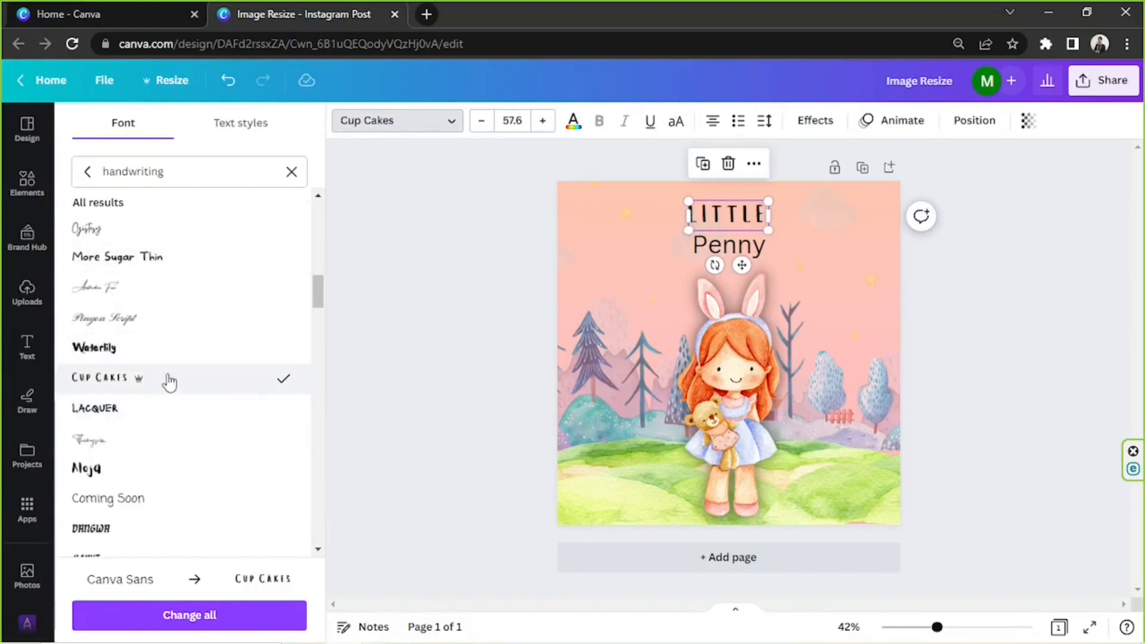
Step: Set the "Penny" text in the Themysion font
key(Tab)
click(159, 443)
scroll(162, 451, up, 5)
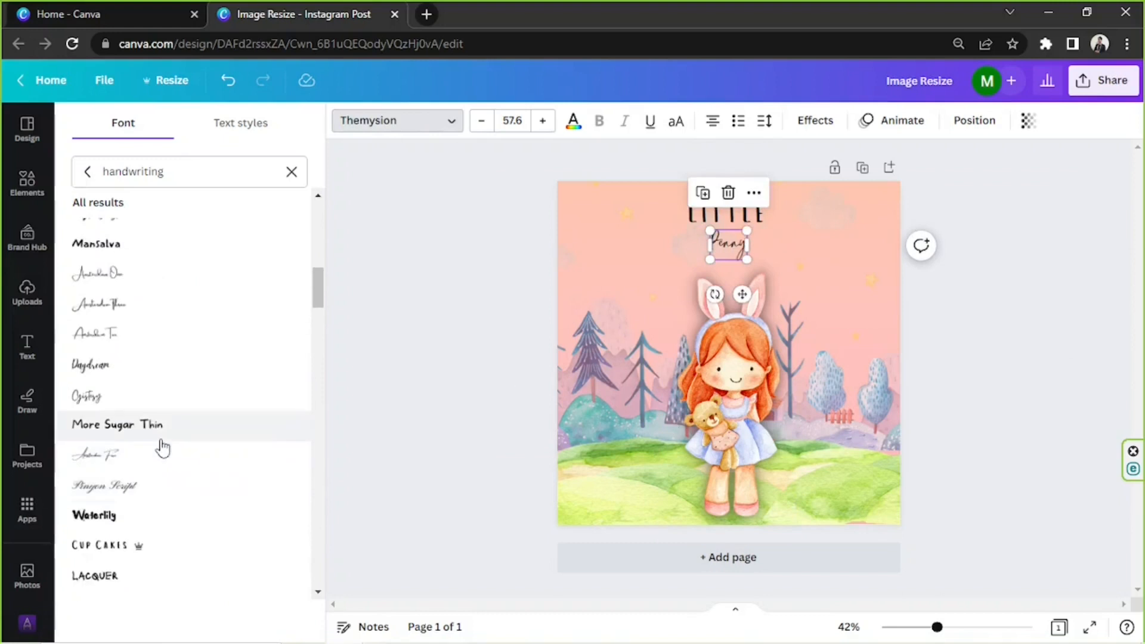
Step: Enlarge the "Penny" text to size 327 and set it in the Rumba font
click(190, 331)
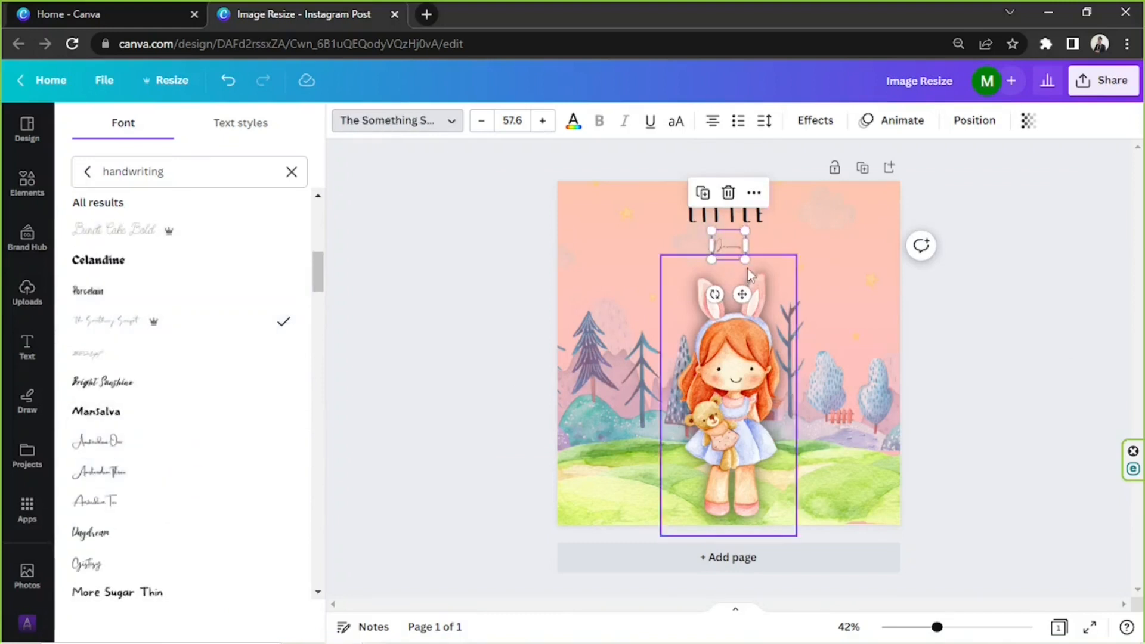
drag(746, 260, 859, 452)
drag(805, 310, 727, 243)
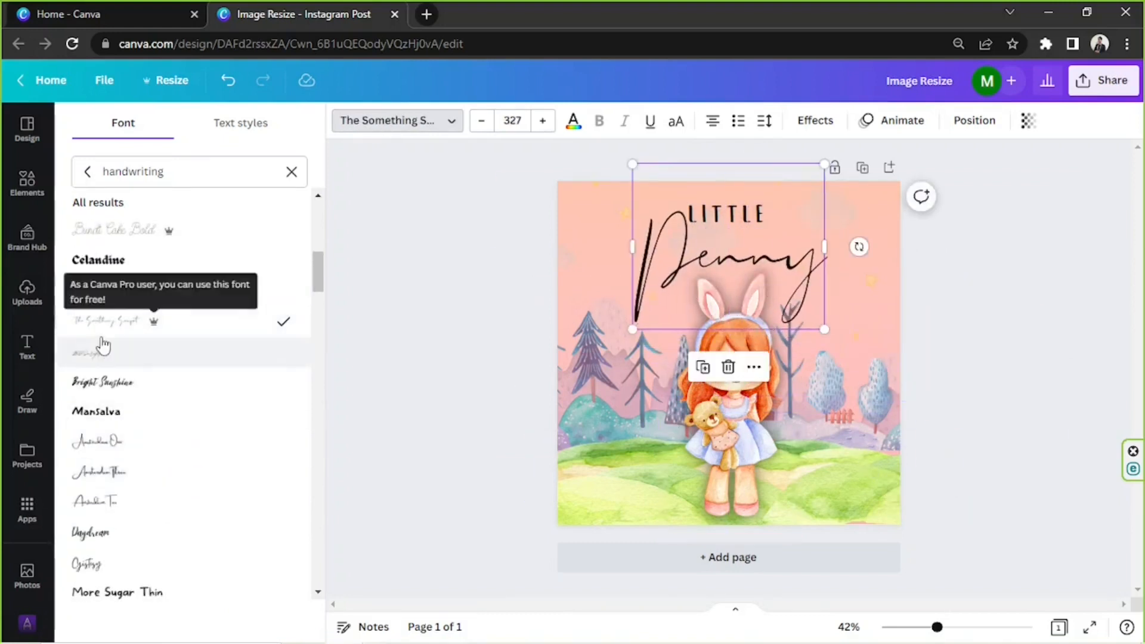
scroll(154, 322, up, 4)
click(161, 271)
click(167, 246)
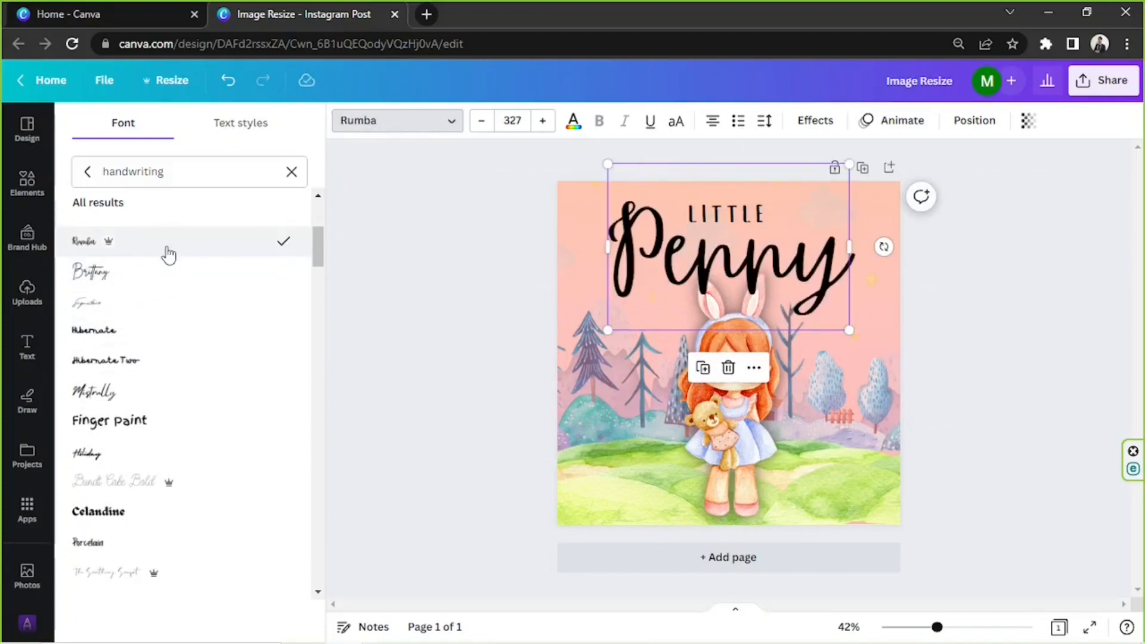
Step: Reduce "Penny" to size 234, place it below "LITTLE", and shrink the girl onto the grass beneath the title
drag(849, 331, 782, 283)
drag(733, 248, 772, 308)
click(746, 391)
mouse_move(723, 406)
mouse_down()
mouse_move(749, 394)
mouse_move(740, 415)
mouse_up()
Step: Lower the forest scene's transparency value further and shift it across the page behind the girl
click(623, 212)
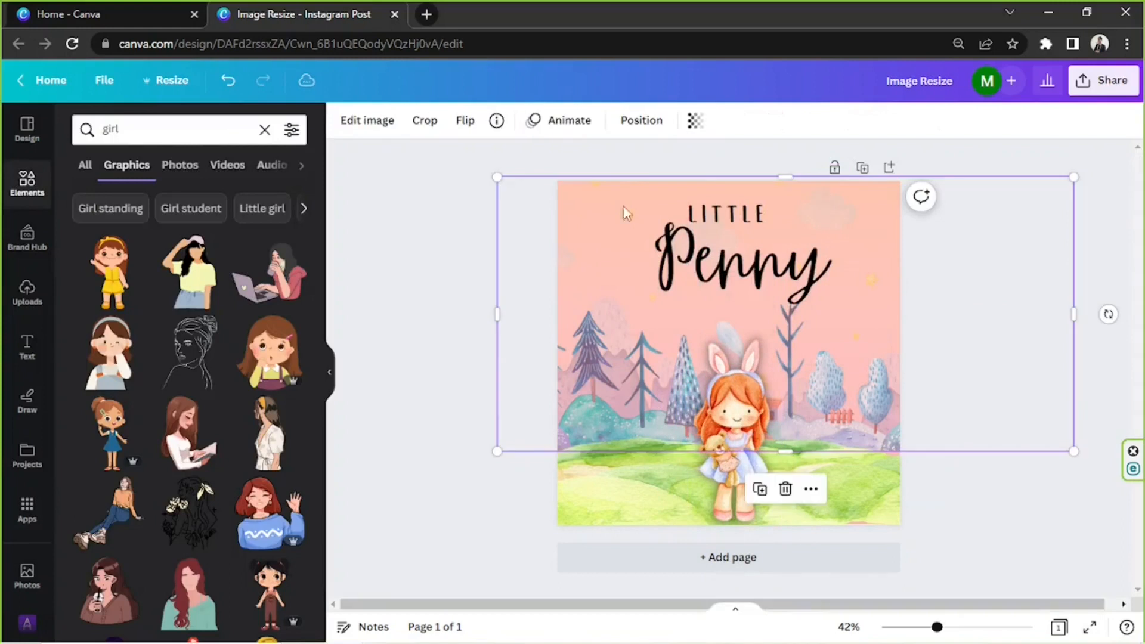
click(695, 121)
drag(695, 181, 591, 189)
drag(994, 392, 880, 444)
Step: Change the pink page background to the light blue photo color
click(850, 208)
key(Delete)
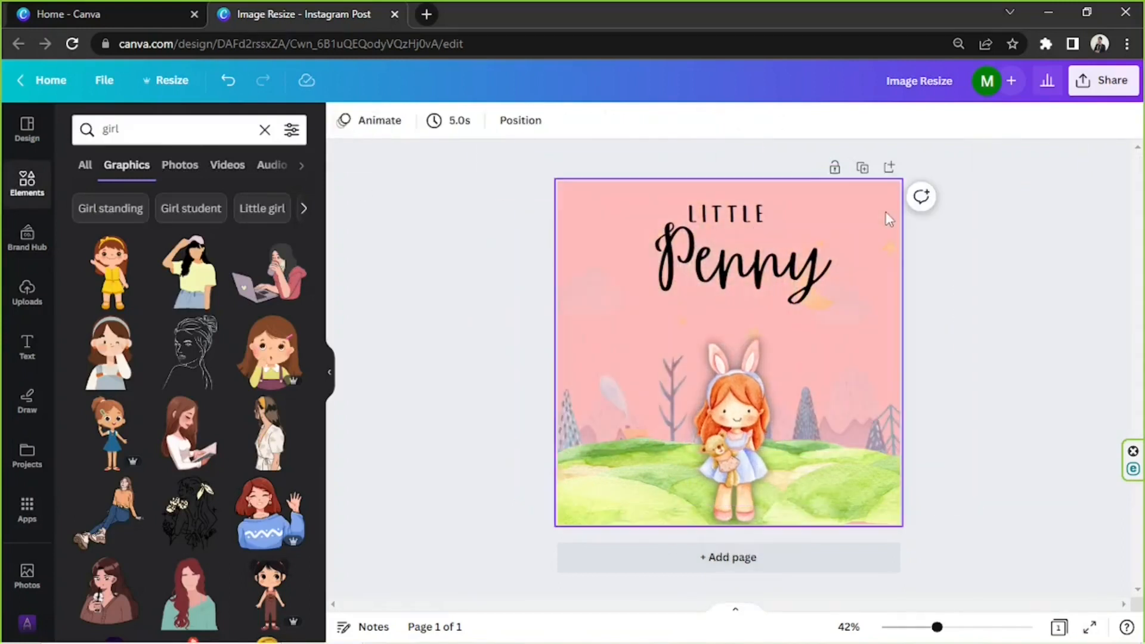
click(344, 120)
click(128, 417)
Step: Set the forest scene's transparency to 85 and reposition and resize it to fill the sky behind the girl
click(605, 422)
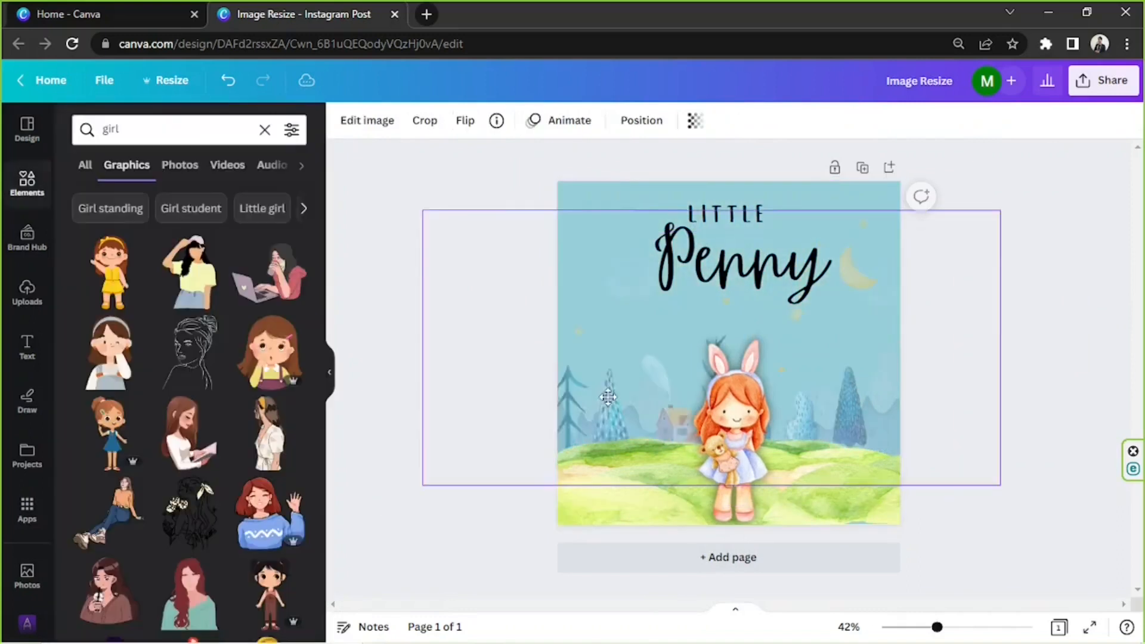
click(695, 121)
drag(609, 180, 691, 183)
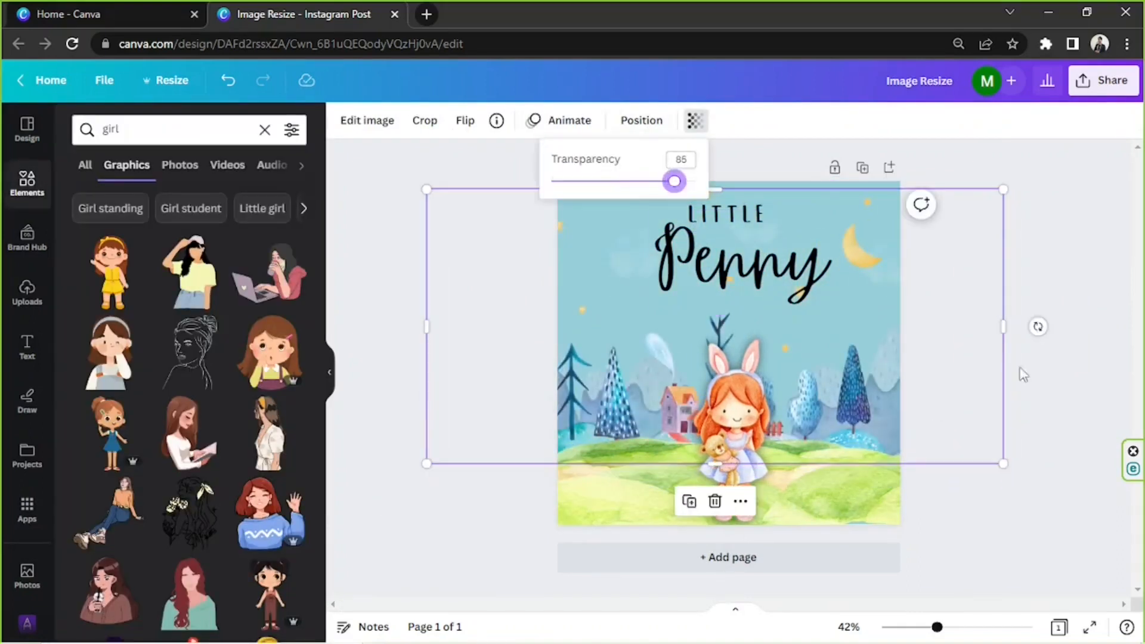
mouse_move(1004, 464)
mouse_down()
mouse_move(1025, 467)
mouse_move(974, 445)
mouse_move(987, 448)
mouse_up()
click(1067, 356)
Step: Apply the curve effect to "Penny", arrange it just below "LITTLE" and move the girl slightly up beneath the title
drag(729, 240, 722, 289)
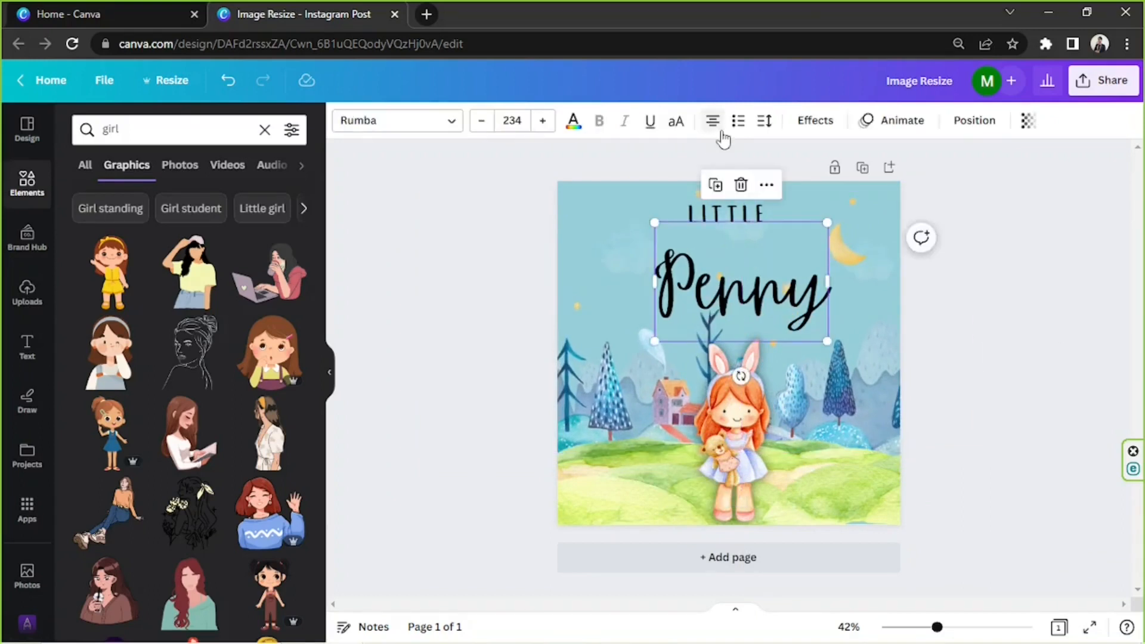
click(815, 121)
scroll(181, 537, down, 1)
click(182, 588)
drag(770, 274, 753, 294)
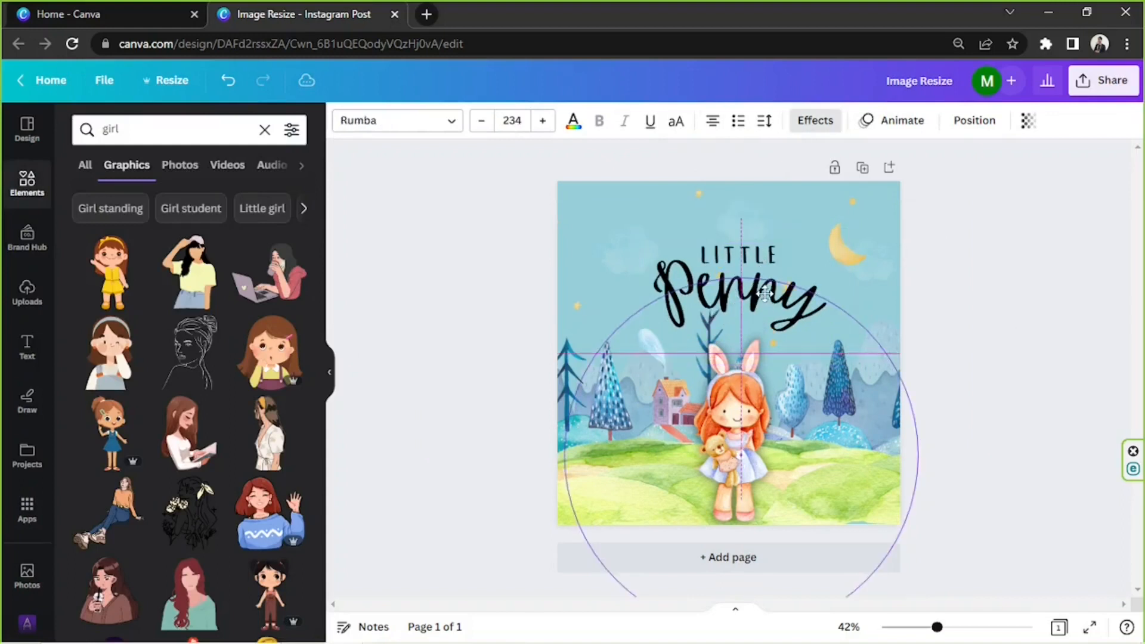
drag(725, 447, 725, 425)
click(973, 381)
Step: Search the graphics for "shadow" and place a soft dark shadow of about 337 × 170 px under the girl's feet
click(173, 129)
text(shadow)
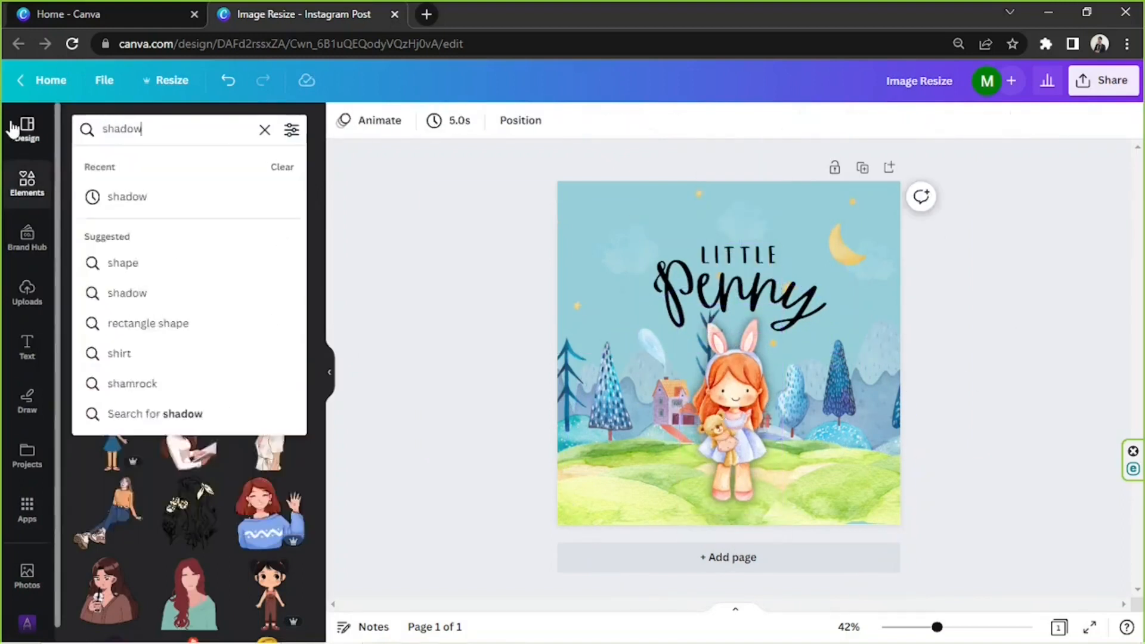
key(Return)
click(185, 337)
drag(716, 365, 718, 476)
drag(872, 549, 646, 478)
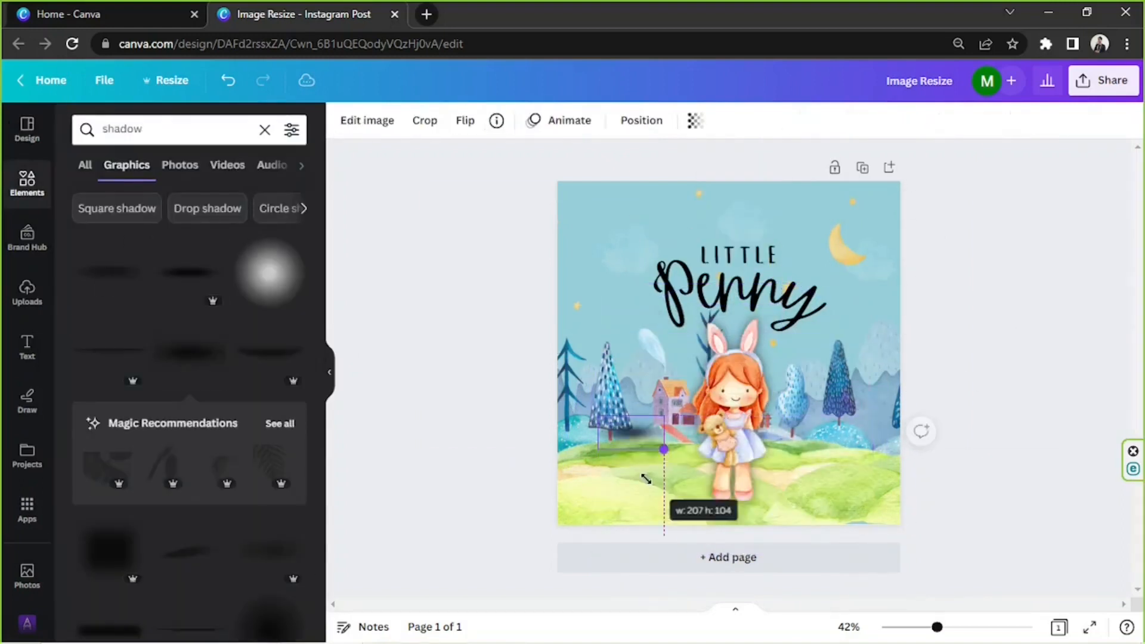
Step: Send the shadow backward behind the girl's feet and lower its transparency value
click(641, 119)
click(265, 176)
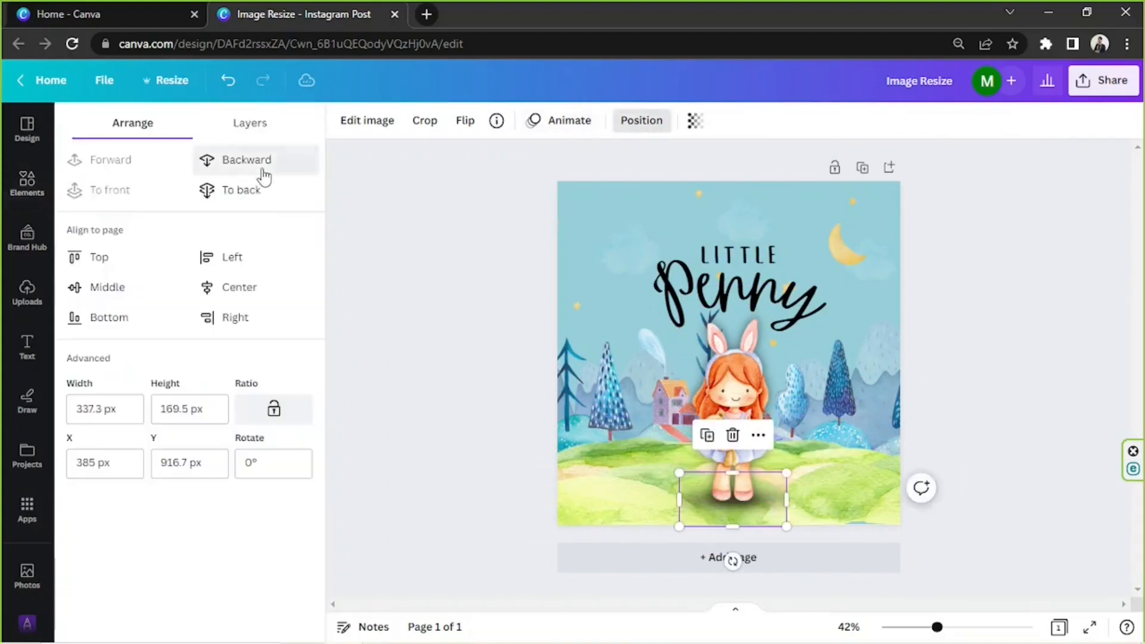
click(695, 121)
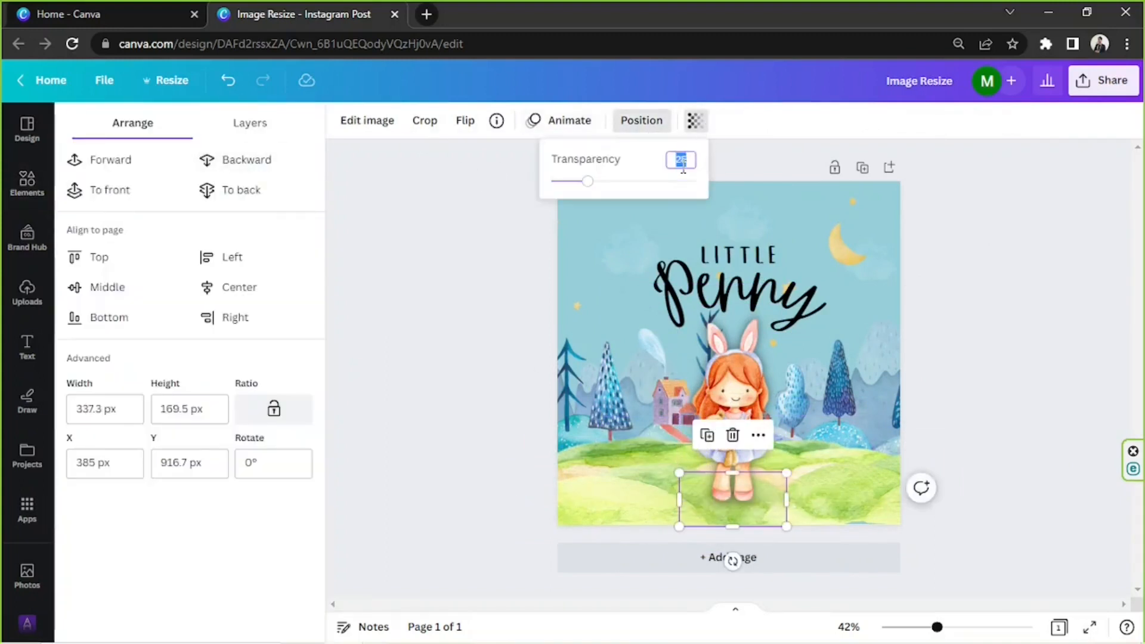
click(984, 284)
Step: Color the "Penny" text white and the "LITTLE" text dark blue from the photo colors
click(741, 268)
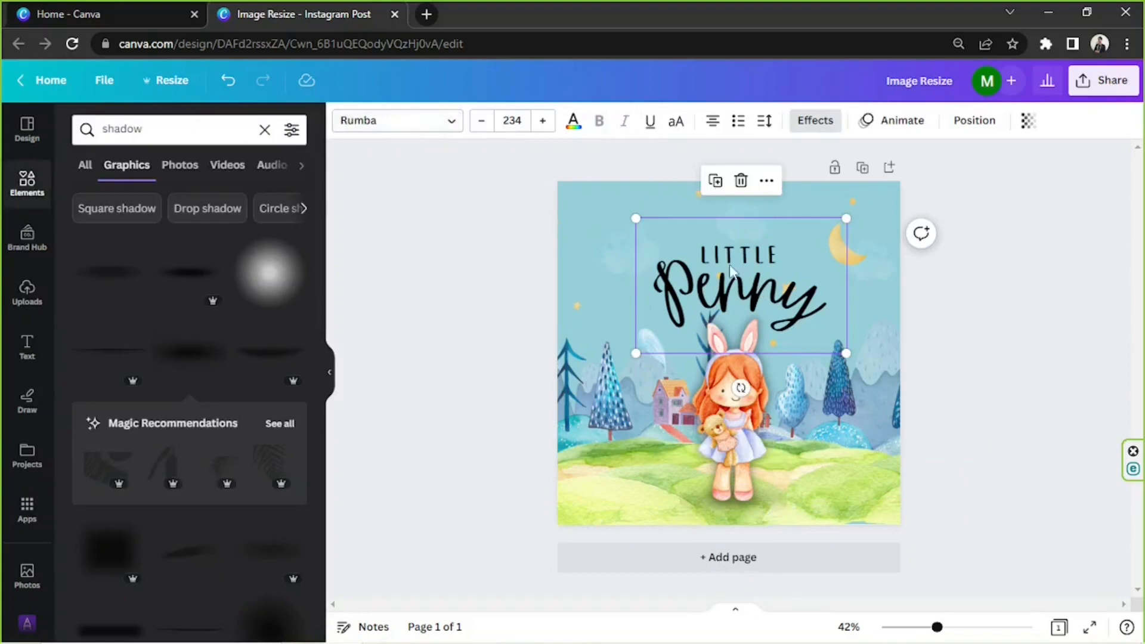
click(974, 120)
click(974, 120)
click(573, 121)
scroll(258, 198, down, 1)
scroll(257, 198, up, 1)
click(290, 461)
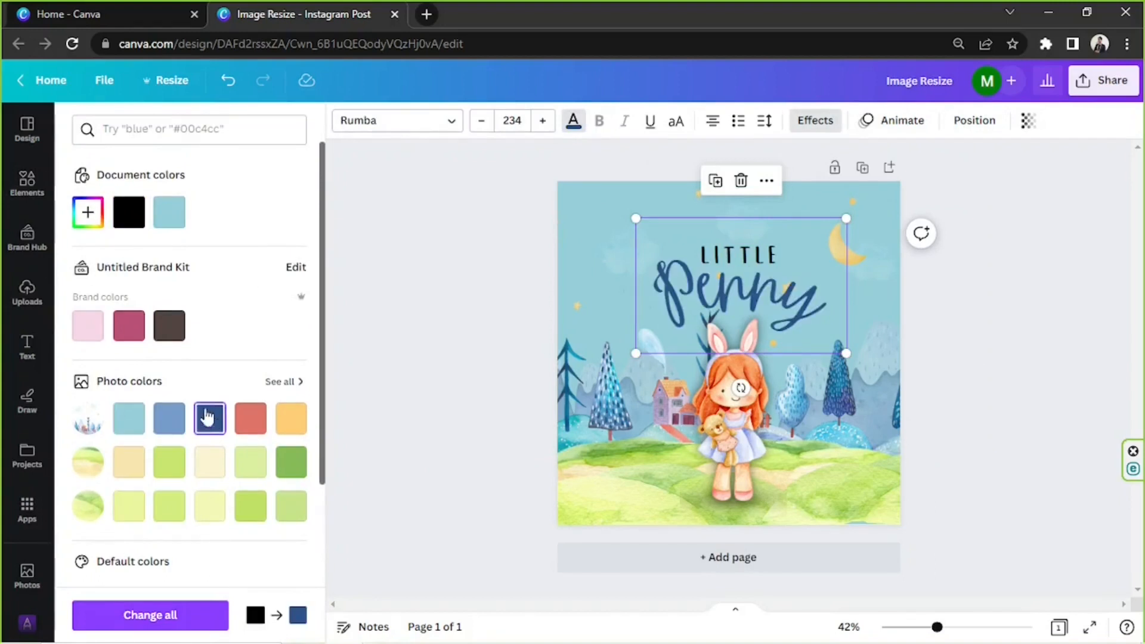
click(88, 212)
drag(113, 265, 38, 191)
click(739, 256)
click(210, 418)
Step: Rotate the "Penny" text slightly counterclockwise
click(754, 328)
click(809, 314)
click(883, 342)
click(775, 319)
drag(740, 388, 746, 386)
click(1044, 311)
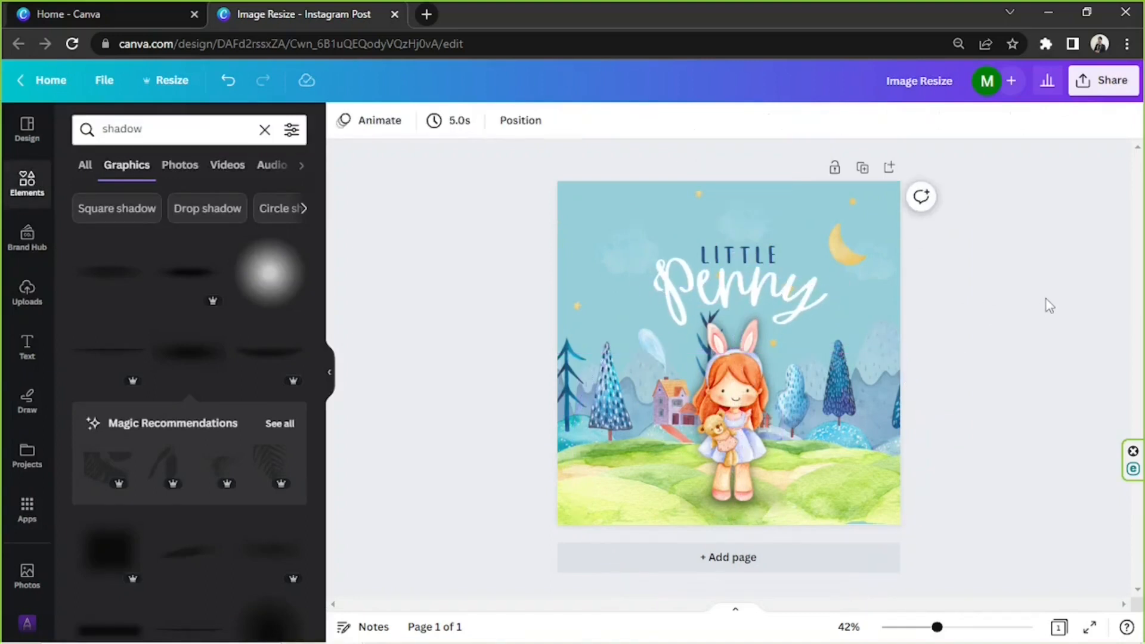
Step: Search the graphics for "leaves falling"
triple_click(197, 128)
text(leaves)
key(Return)
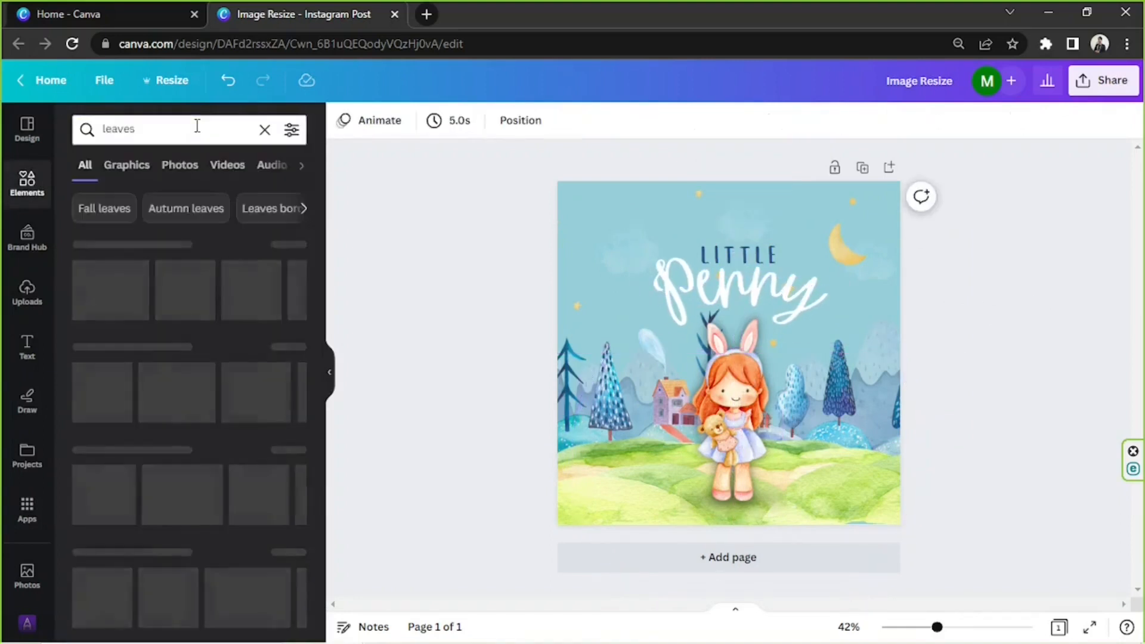
click(126, 165)
click(209, 129)
text(falling)
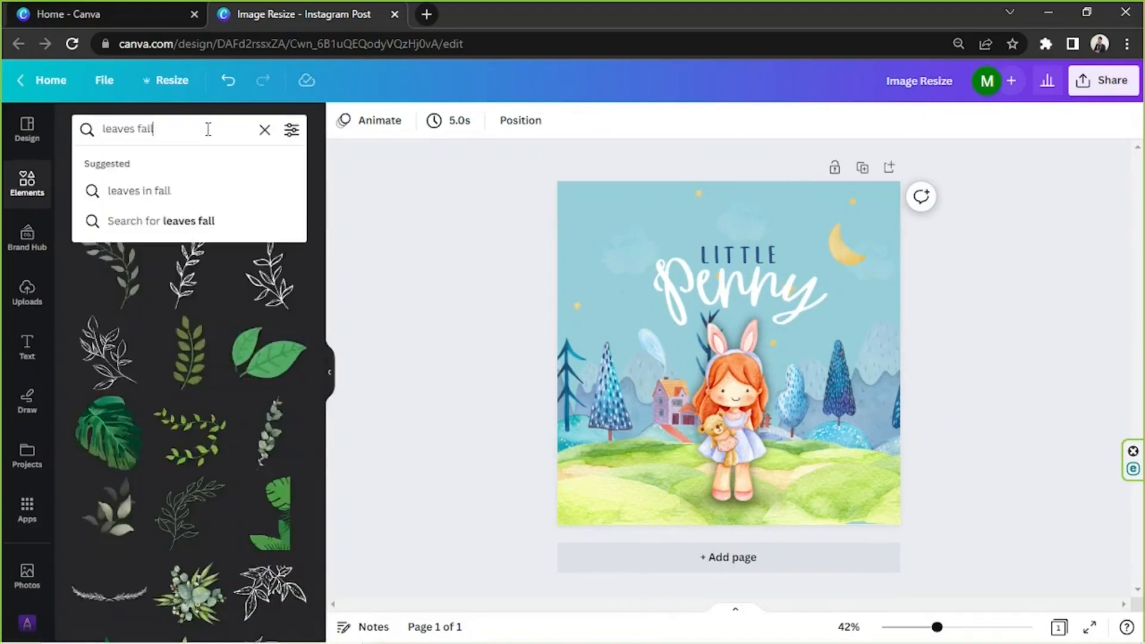
key(Return)
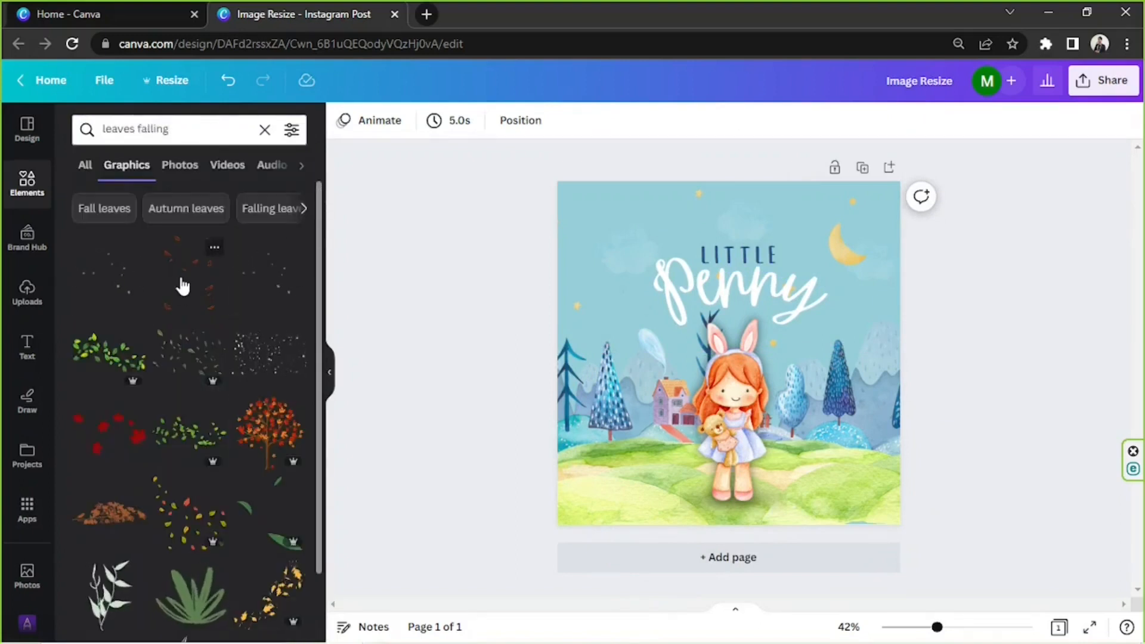
Step: Add the multicolored falling leaves graphic at about 426 × 423 px in the page's upper-left corner and layer it behind the title
scroll(183, 287, down, 3)
click(201, 359)
drag(729, 353, 617, 270)
mouse_move(686, 338)
mouse_down()
mouse_move(859, 466)
mouse_move(686, 340)
mouse_move(686, 320)
mouse_up()
click(727, 120)
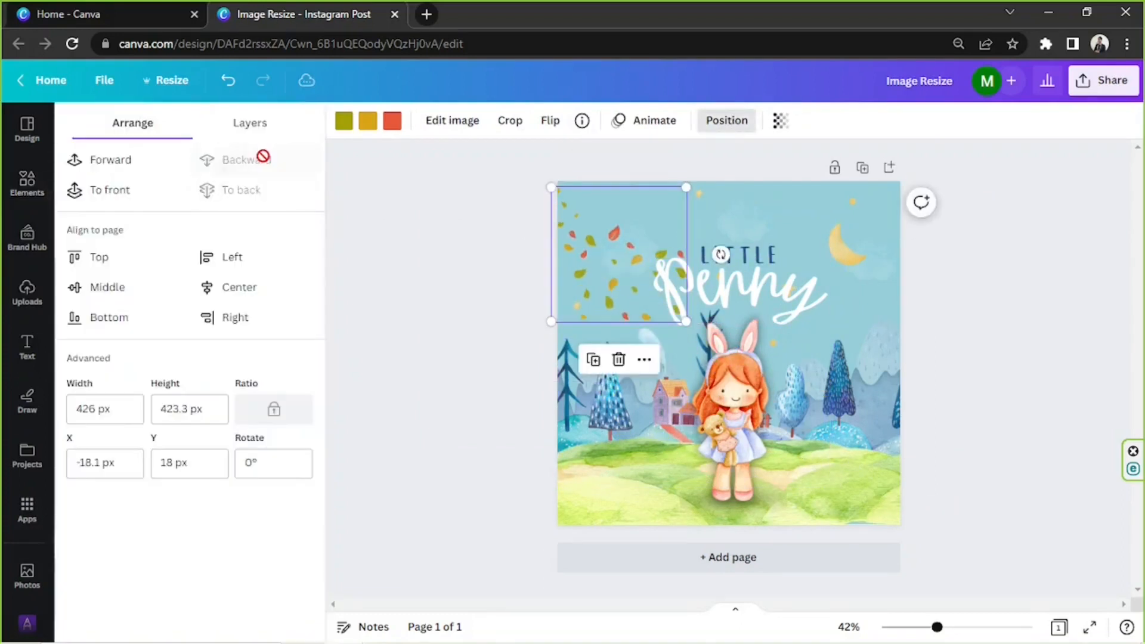
Step: Duplicate the falling leaves, place the resized copy around the girl and the trees, and send it to the back
click(593, 359)
drag(620, 295, 701, 379)
drag(705, 445, 762, 389)
drag(718, 363, 794, 449)
click(725, 123)
click(724, 124)
click(239, 190)
click(127, 164)
Step: Duplicate the leaves again, rotate the copy, and place it at the page's lower-right edge, layered backward
key(ctrl+d)
drag(875, 484, 836, 513)
drag(786, 442, 966, 466)
click(230, 170)
drag(958, 542, 900, 545)
drag(924, 484, 915, 504)
click(991, 285)
Step: Browse flower graphics and refine the search to "flower watercolor"
click(167, 128)
text(flower)
key(Return)
scroll(292, 411, down, 3)
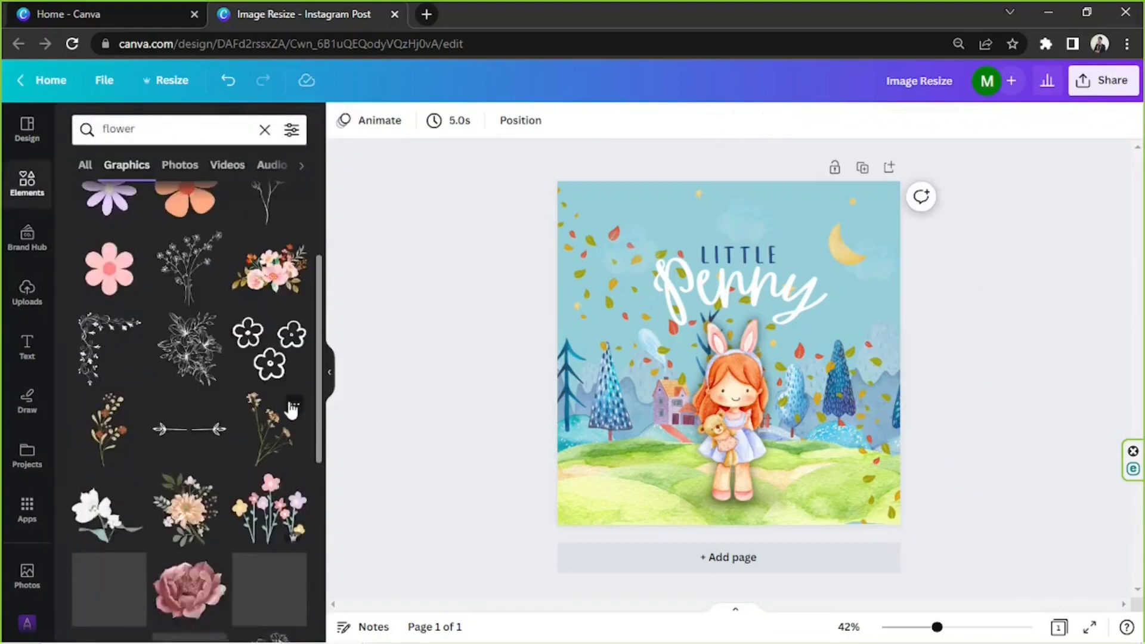
scroll(292, 411, down, 3)
click(153, 123)
text(watercolor)
key(Return)
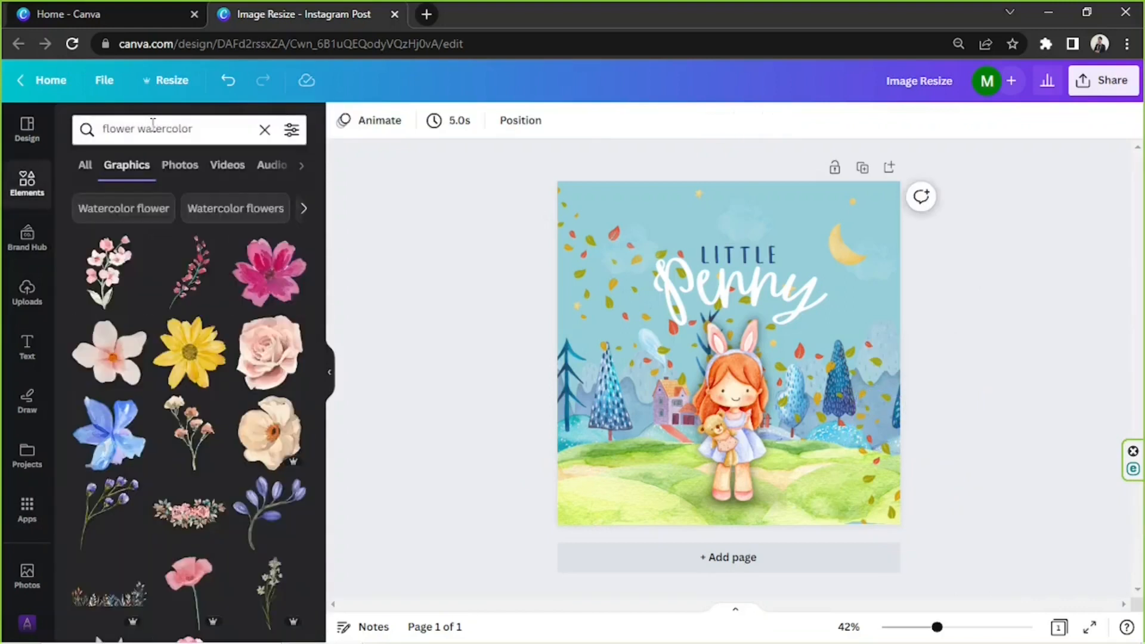
Step: Add the watercolor wildflower border along the left part of the page's bottom edge
scroll(118, 525, down, 2)
click(114, 517)
drag(823, 358, 773, 507)
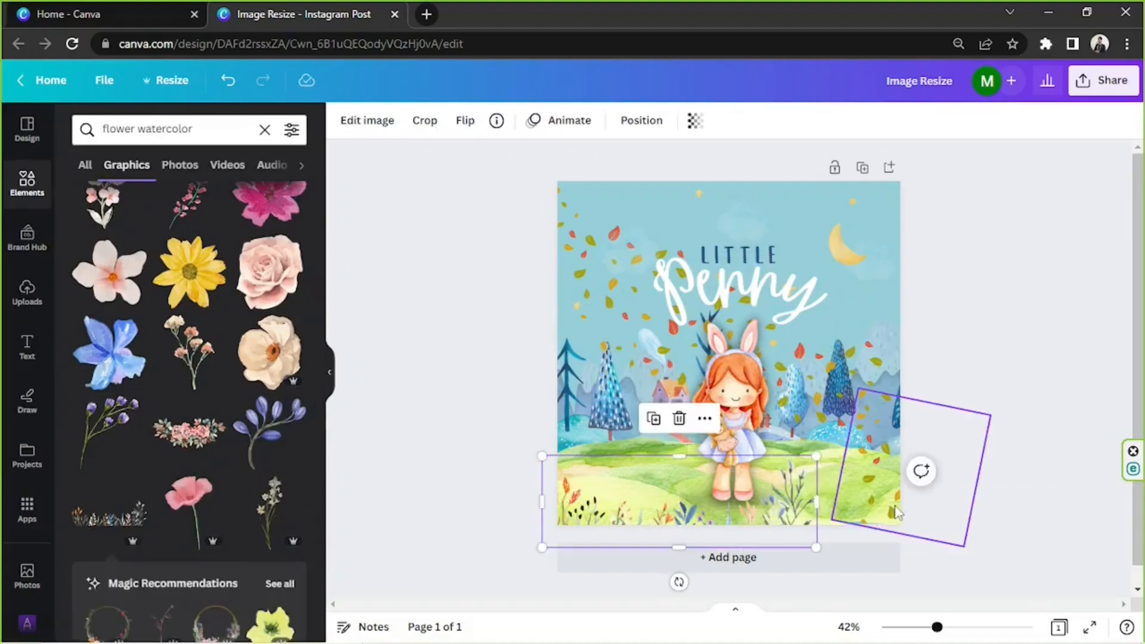
Step: Delete the leaves copy over the lower-right grass and enlarge the remaining leaves beside the girl
click(894, 506)
key(Delete)
click(853, 411)
drag(902, 405, 907, 378)
Step: Duplicate the wildflower border and place the copy along the right part of the bottom edge
drag(687, 519, 929, 506)
drag(923, 581, 933, 577)
click(994, 348)
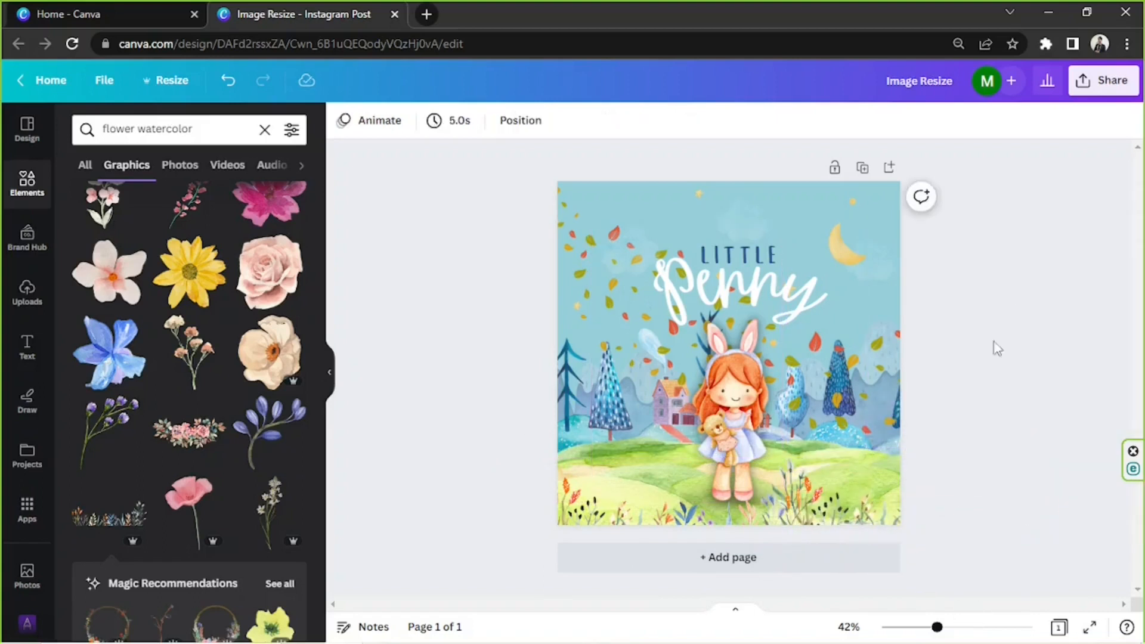
Step: Flip the left wildflower border horizontally and shift it to line up with the right one
click(598, 514)
click(465, 120)
click(495, 159)
drag(660, 507, 721, 538)
click(1013, 408)
Step: Try the Hollow effect on "Penny" and give it a dark blue Outline effect with thickness 4
click(718, 258)
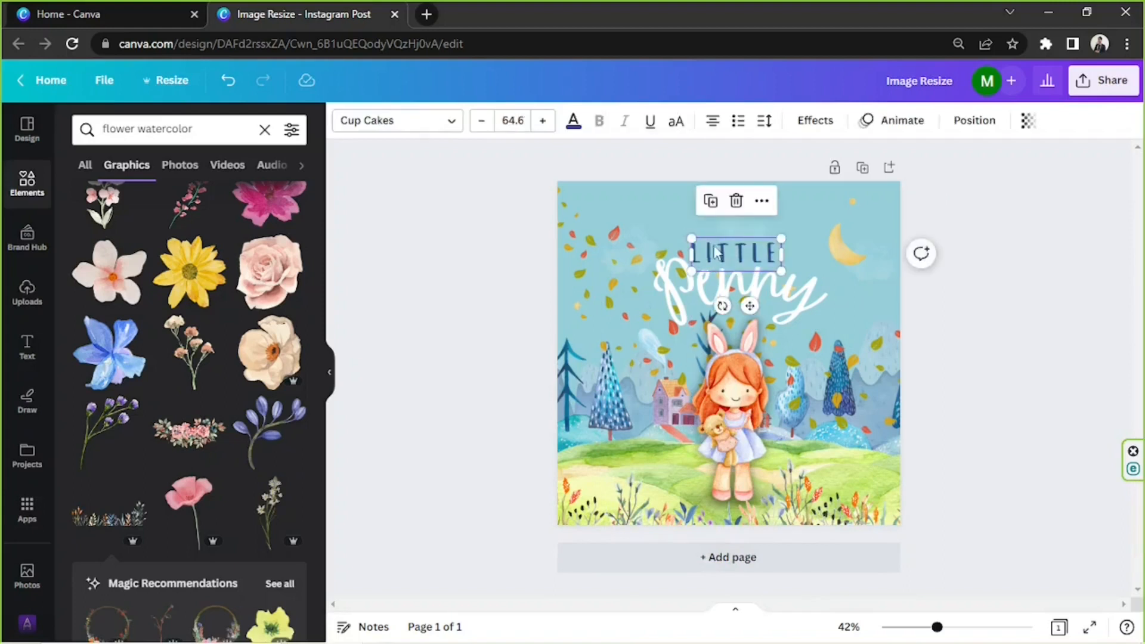
click(788, 286)
click(819, 130)
click(119, 330)
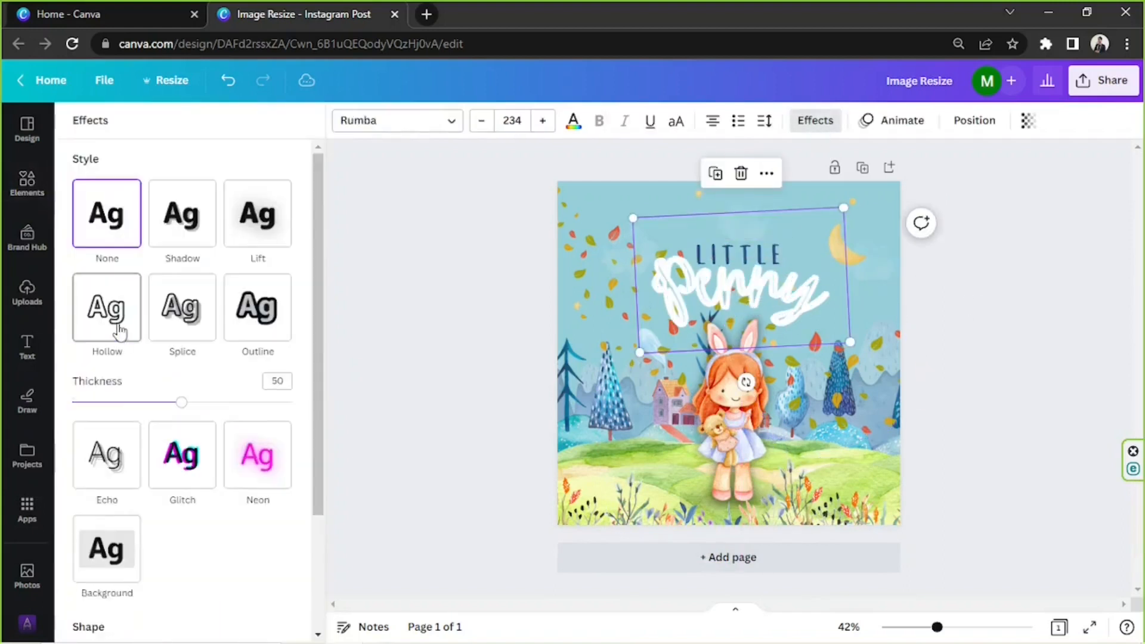
drag(188, 409, 80, 404)
click(242, 301)
click(280, 426)
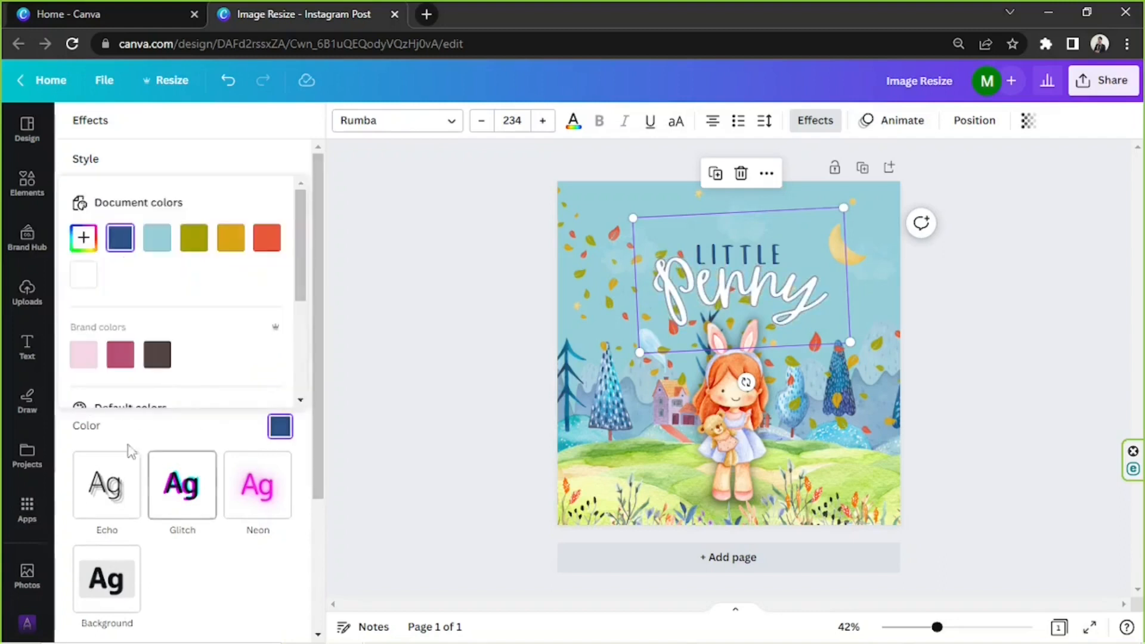
scroll(239, 369, down, 3)
click(281, 422)
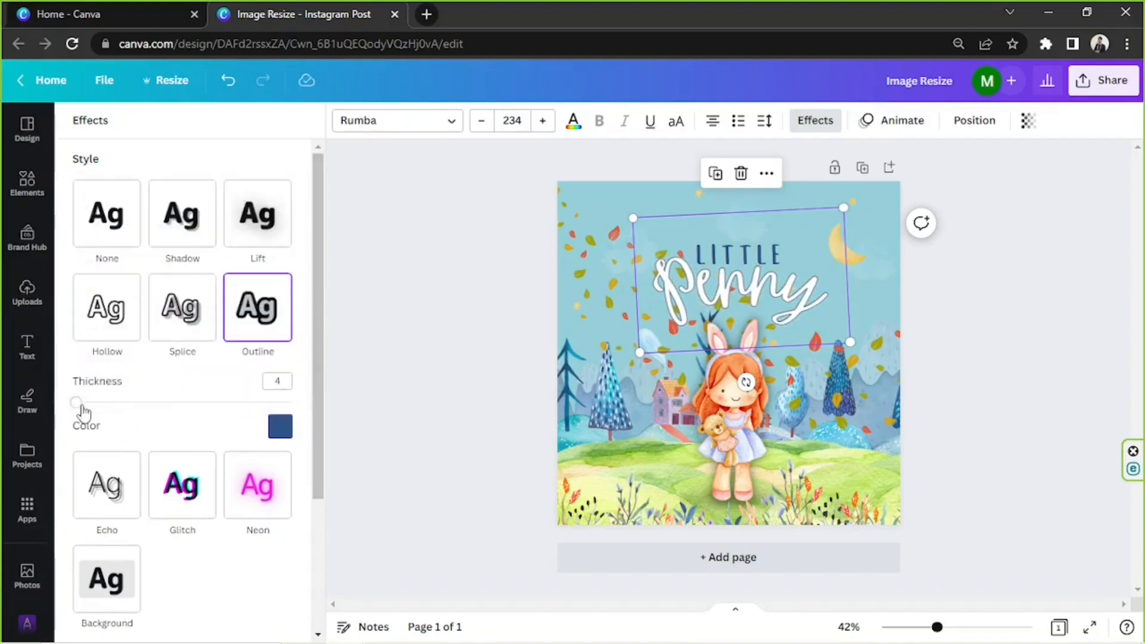
Step: Fine-tune the rotation of the "Penny" text and collapse the elements library beside the canvas
click(1030, 383)
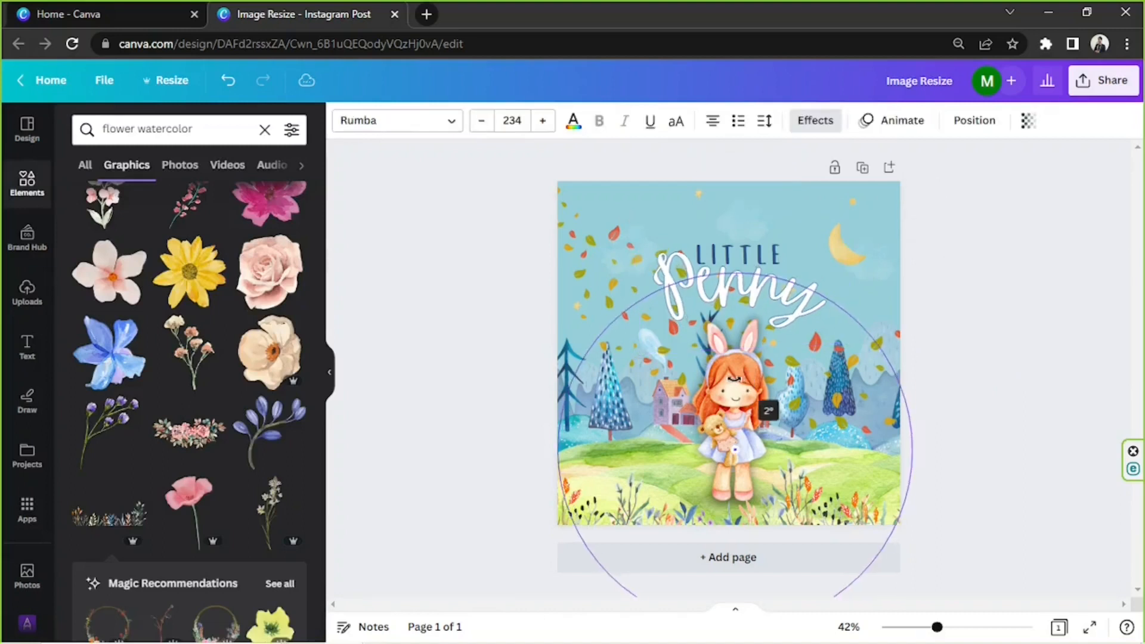
click(1038, 297)
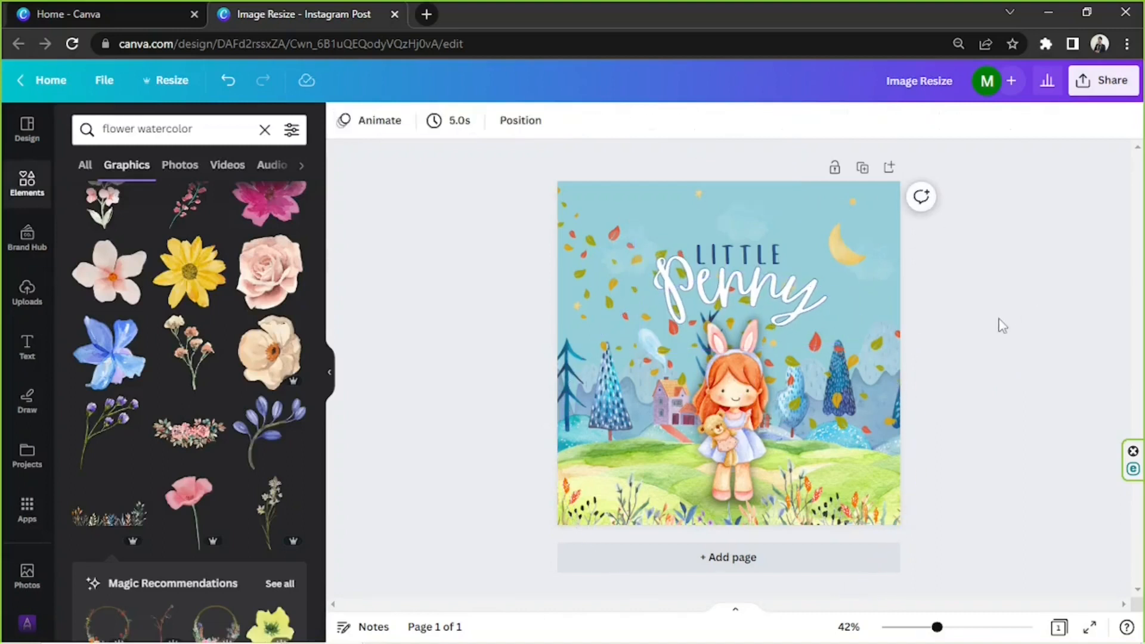
click(331, 376)
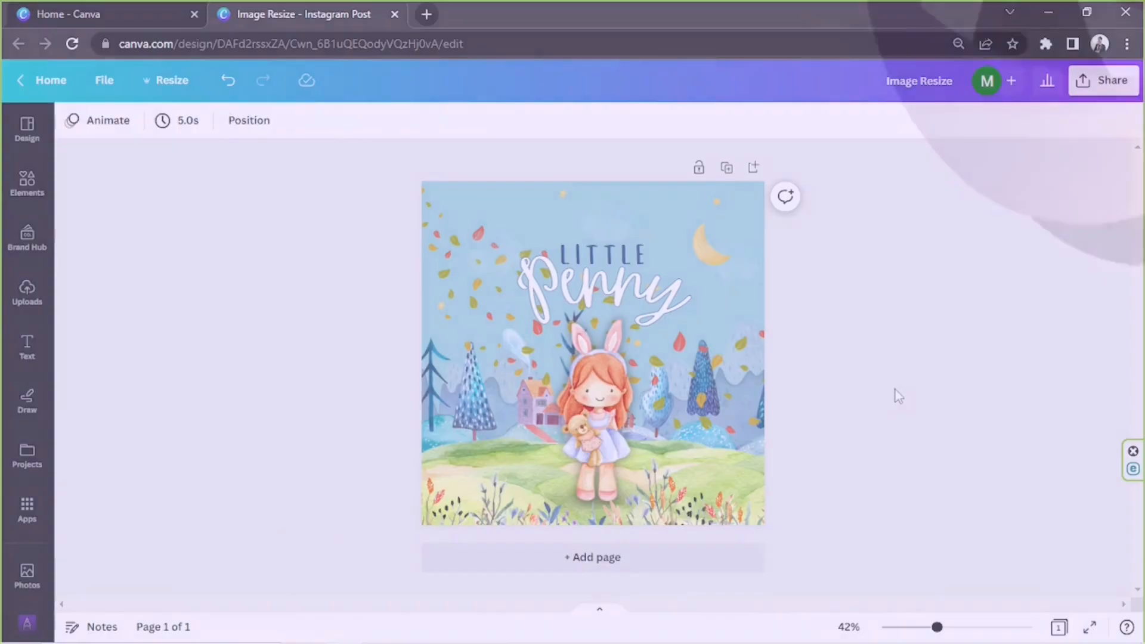